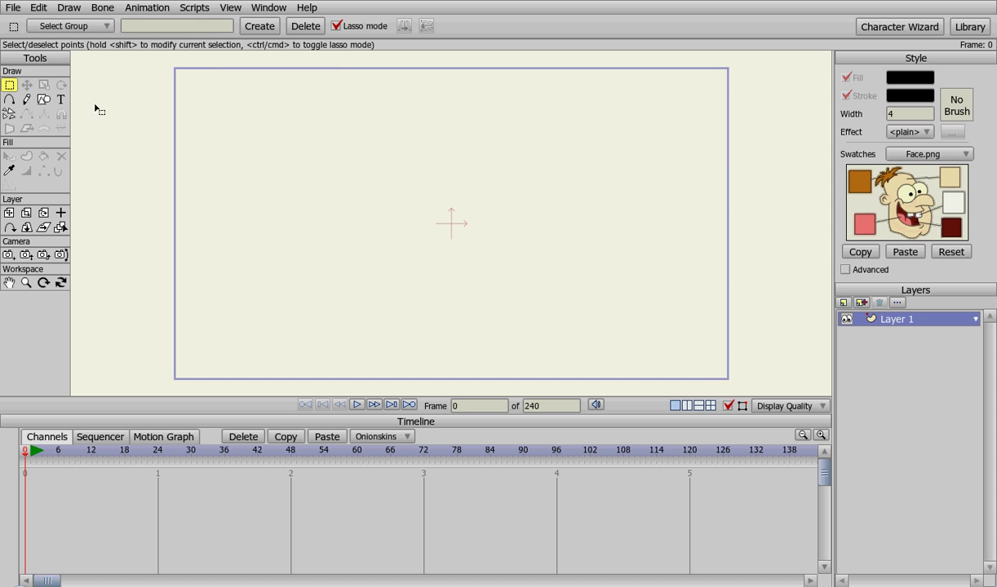
Import the image stewie.png from the Desktop into the project.
click(14, 10)
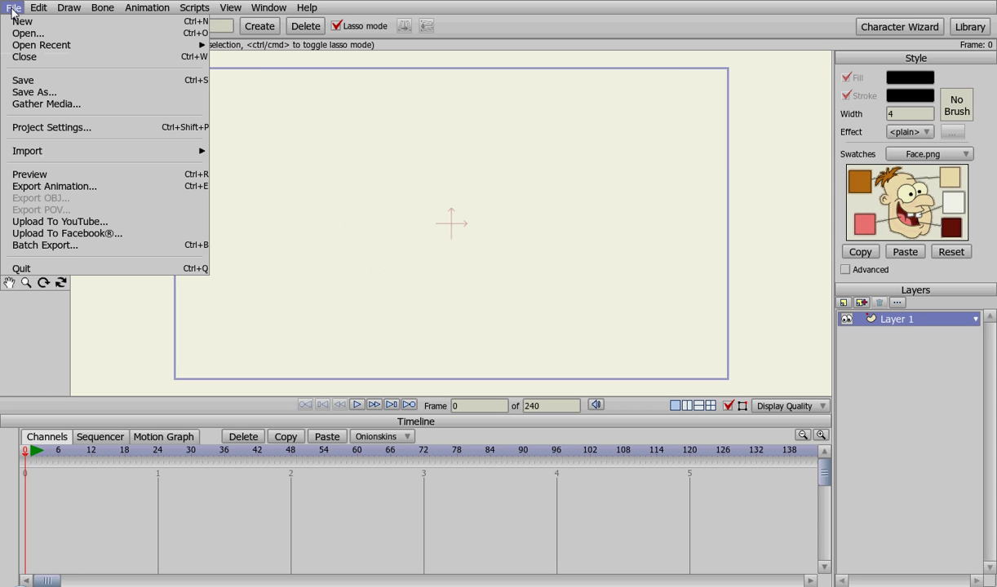
mouse_move(93, 151)
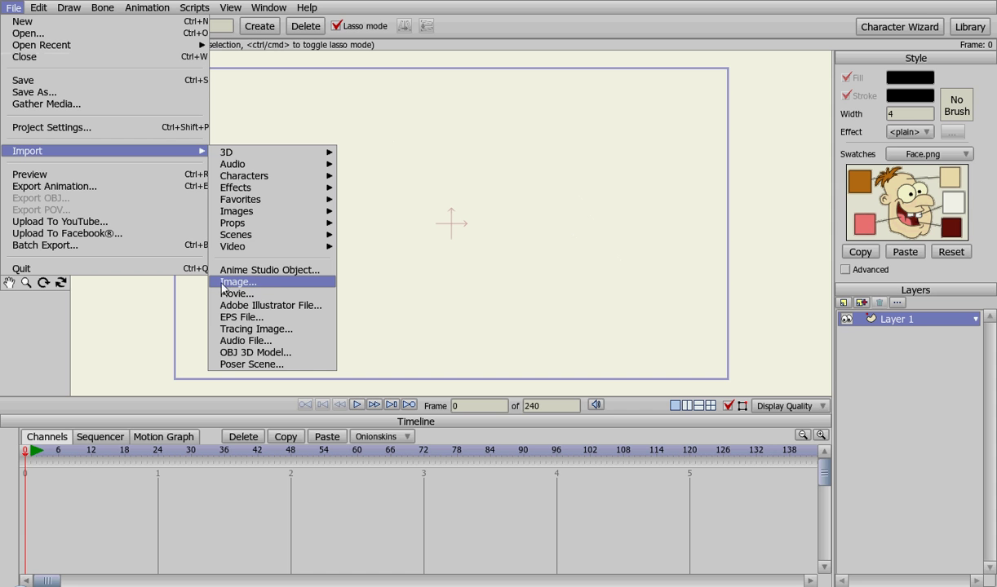
click(258, 283)
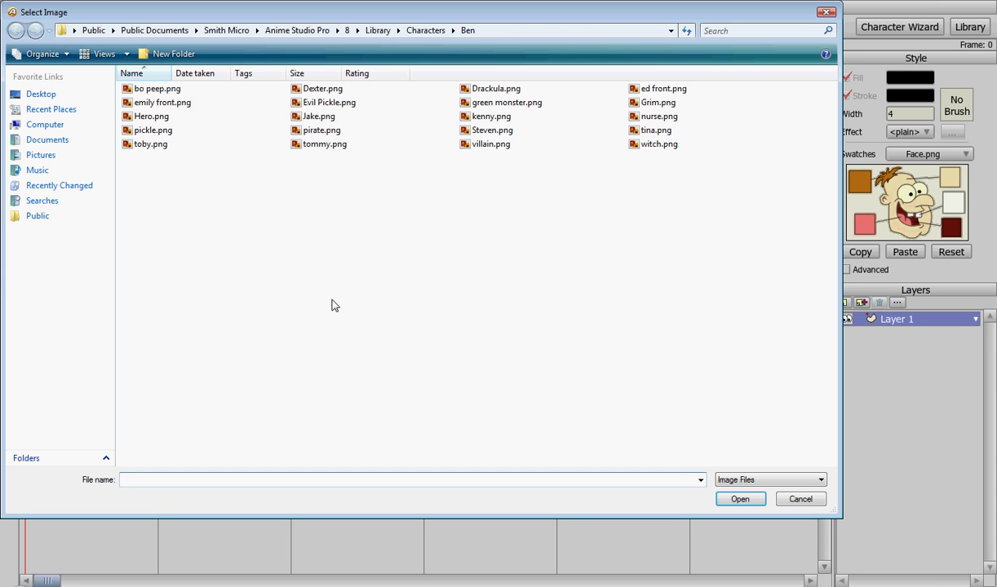
click(40, 94)
click(154, 325)
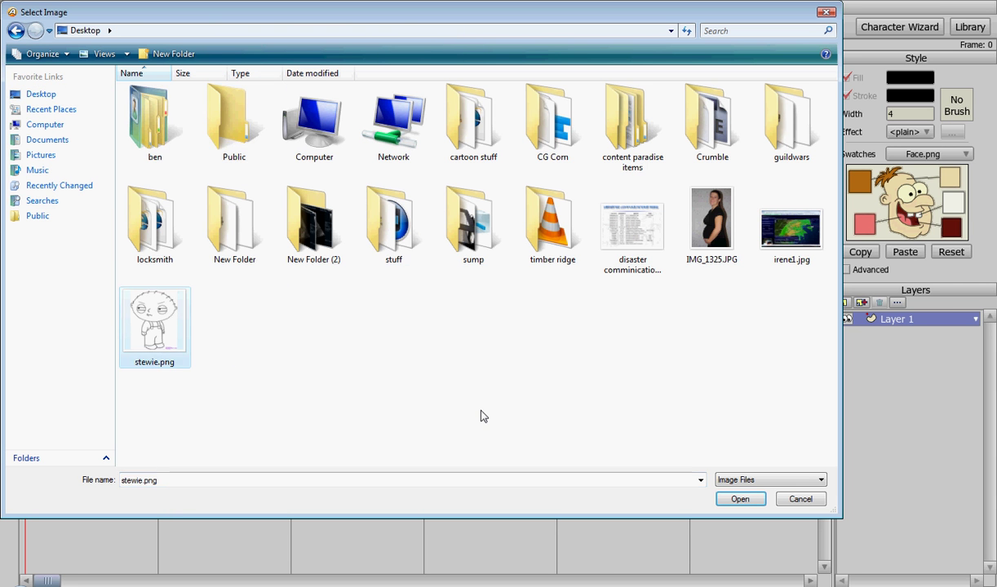
click(738, 499)
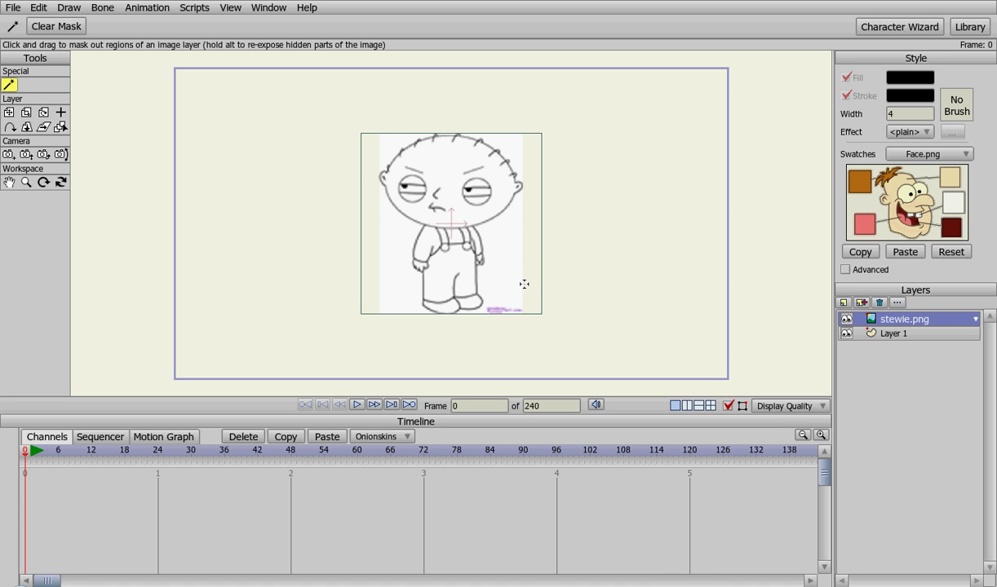
Place the stewie.png layer beneath Layer 1 and scale the image layer up uniformly to about 1.61.
drag(969, 329, 939, 359)
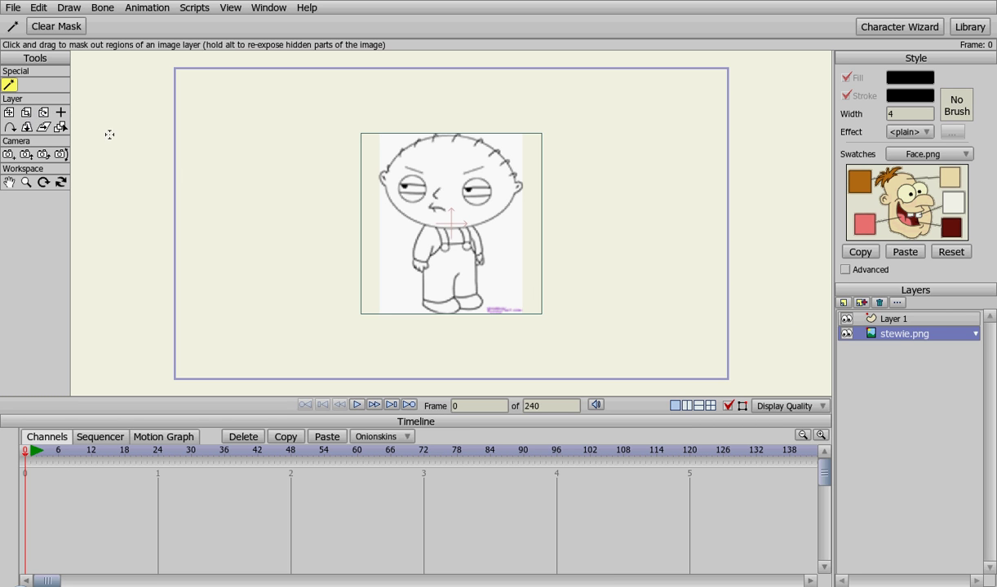
click(26, 112)
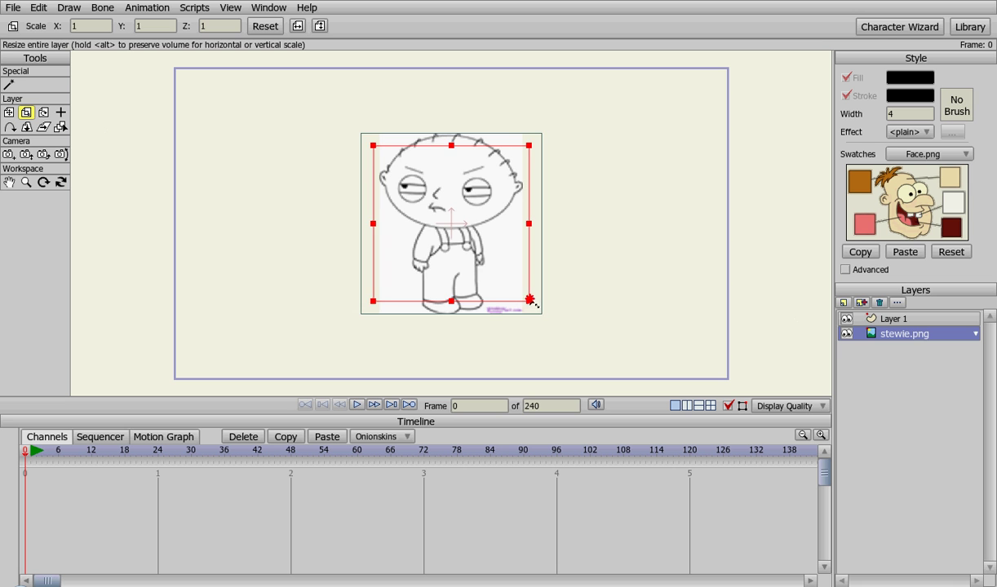
drag(530, 301, 576, 348)
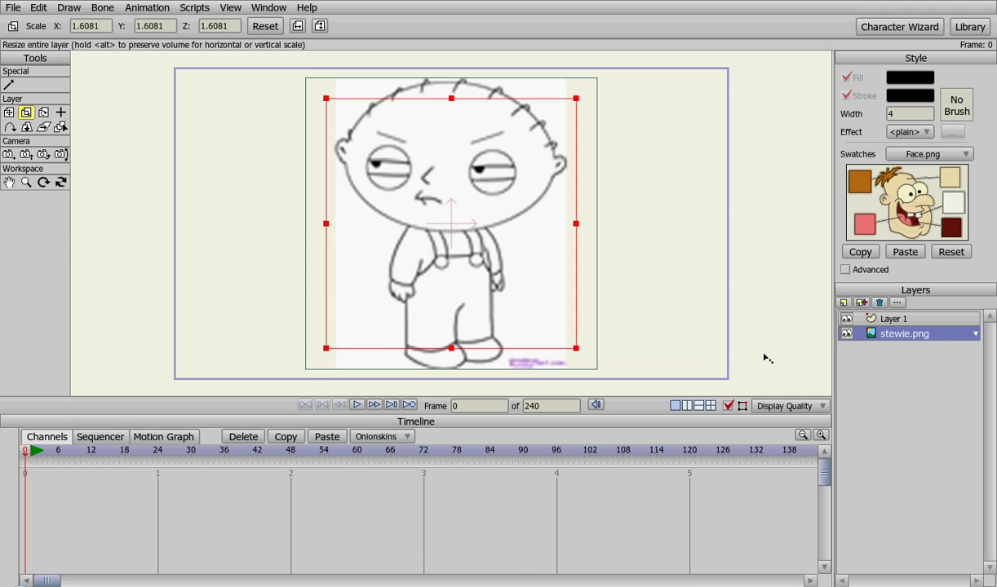
Add a group layer named HEAD above Layer 1.
click(864, 319)
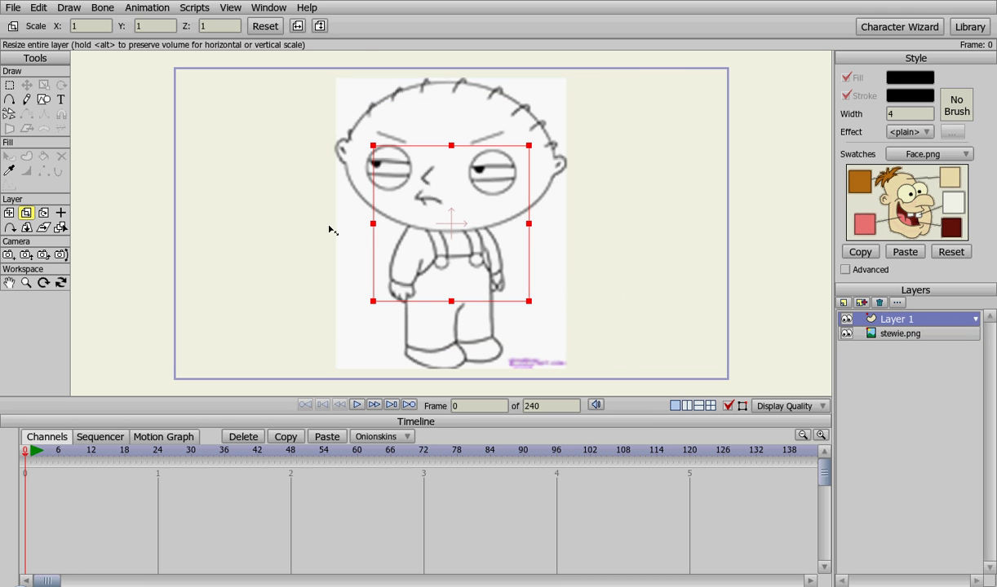
click(9, 212)
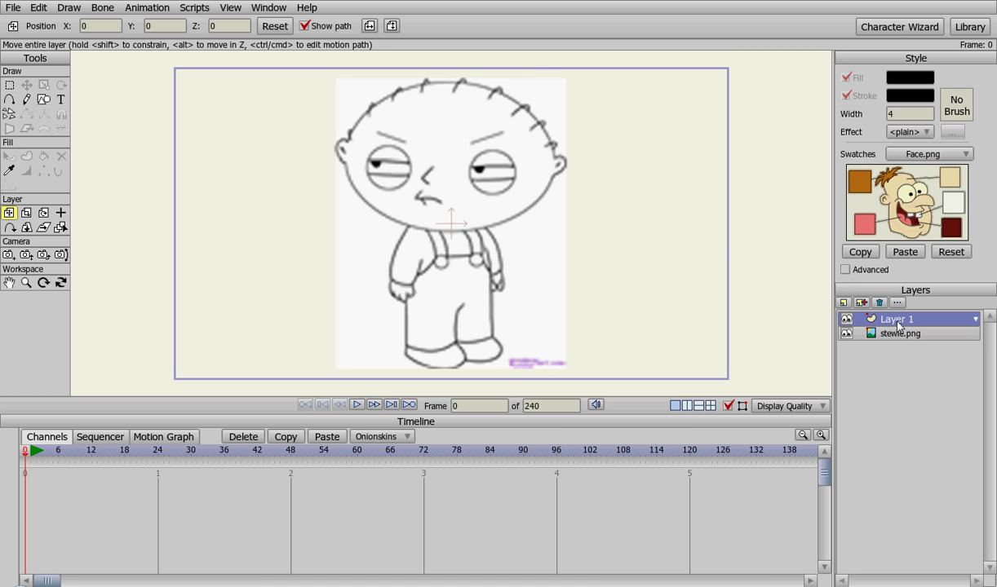
click(844, 302)
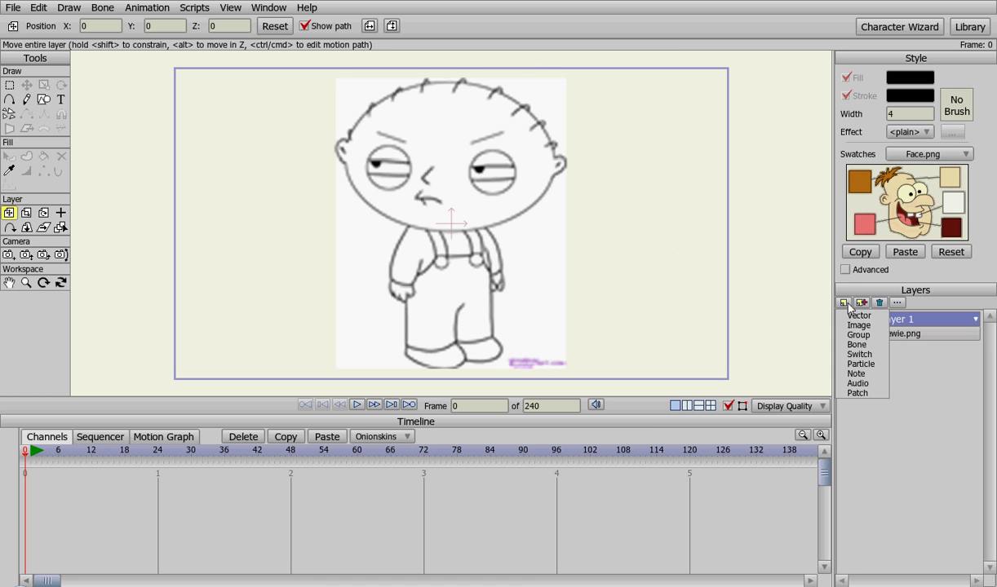
click(878, 347)
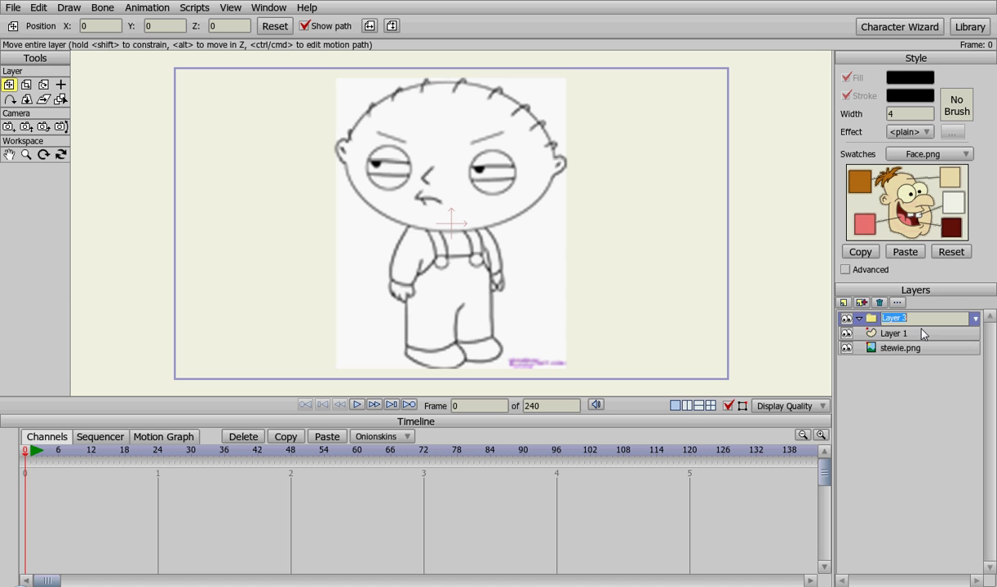
text(HEAD)
key(Return)
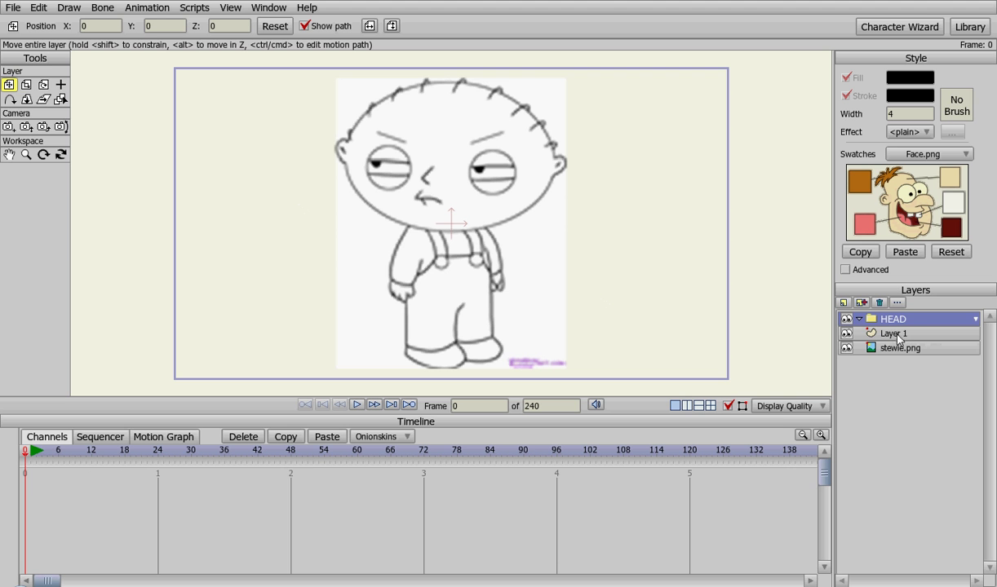
Nest Layer 1 inside the HEAD group and rename it FACE.
mouse_move(898, 338)
mouse_down()
mouse_move(911, 324)
mouse_move(905, 330)
mouse_up()
double_click(898, 334)
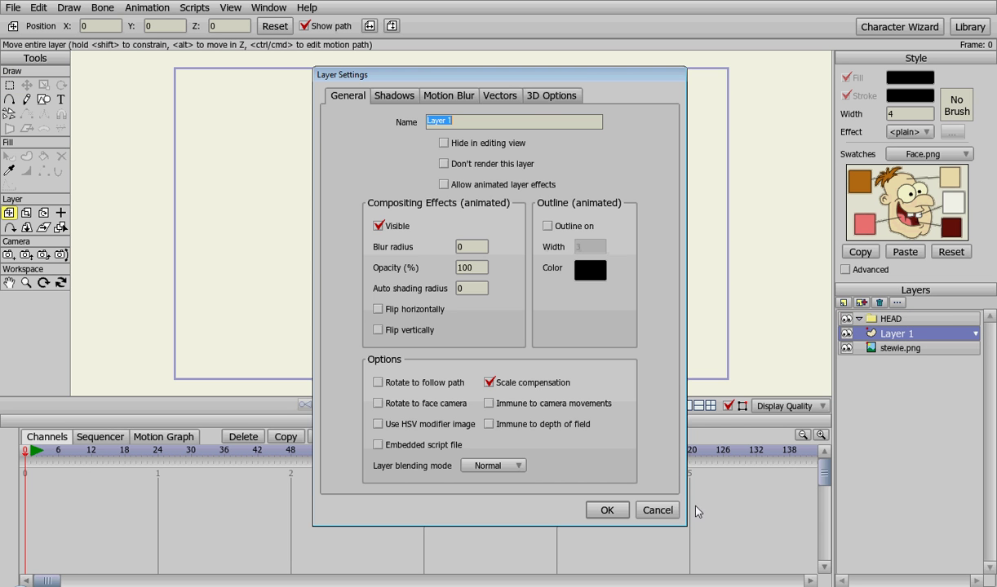
click(665, 511)
drag(861, 338, 898, 326)
double_click(908, 340)
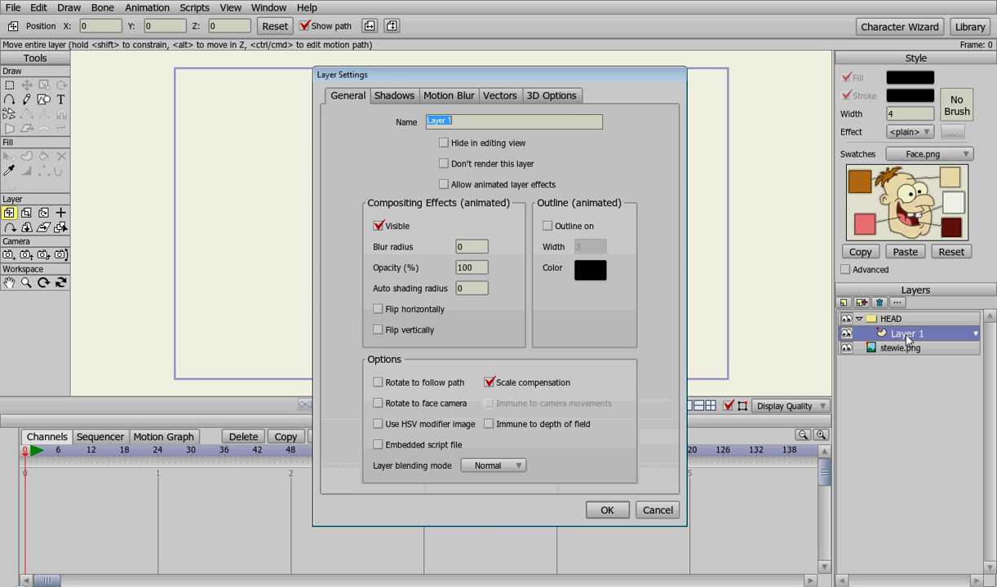
text(FACE)
key(Return)
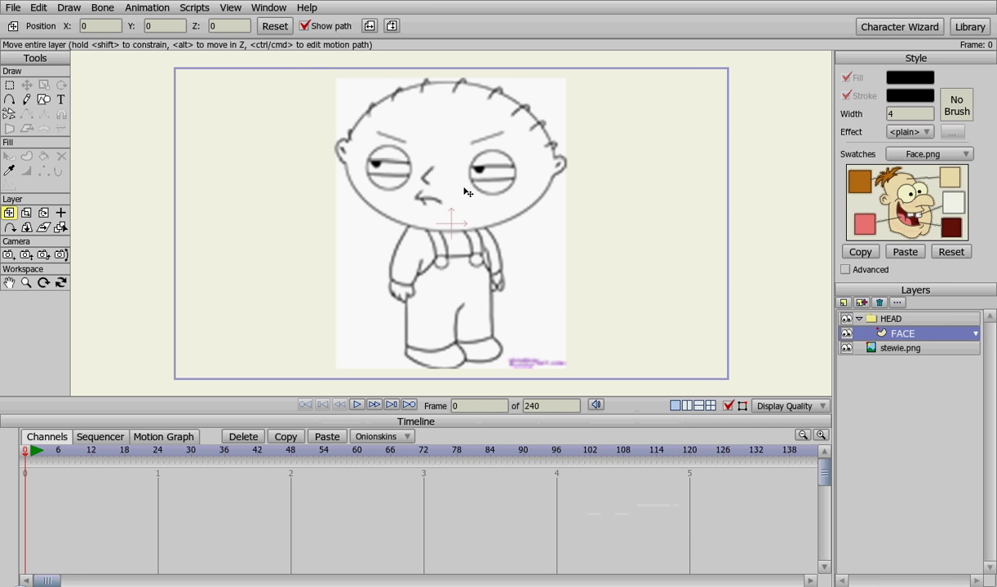
Draw a large stroked oval without fill over the character's head on the FACE layer.
scroll(512, 197, up, 4)
drag(519, 131, 549, 226)
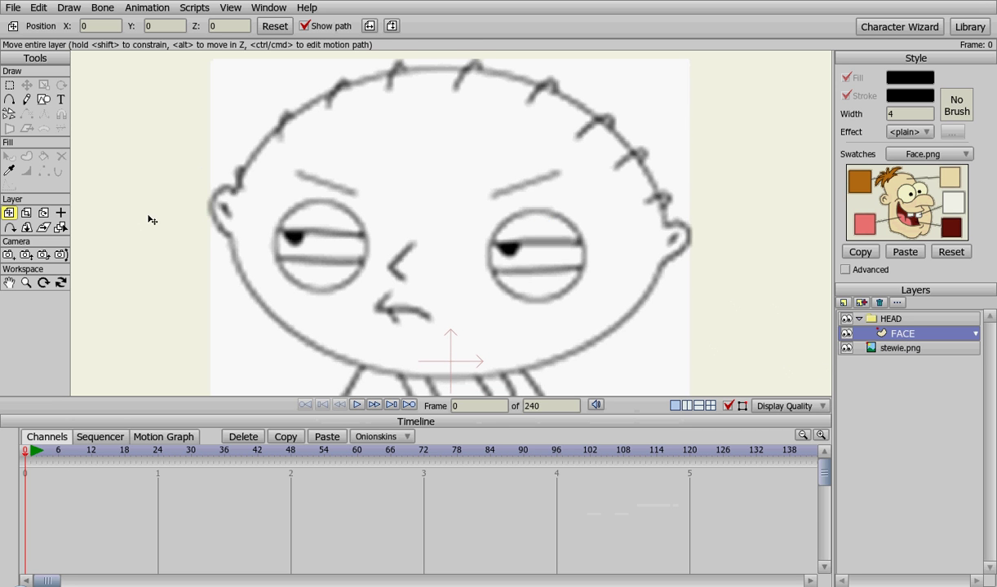
click(45, 102)
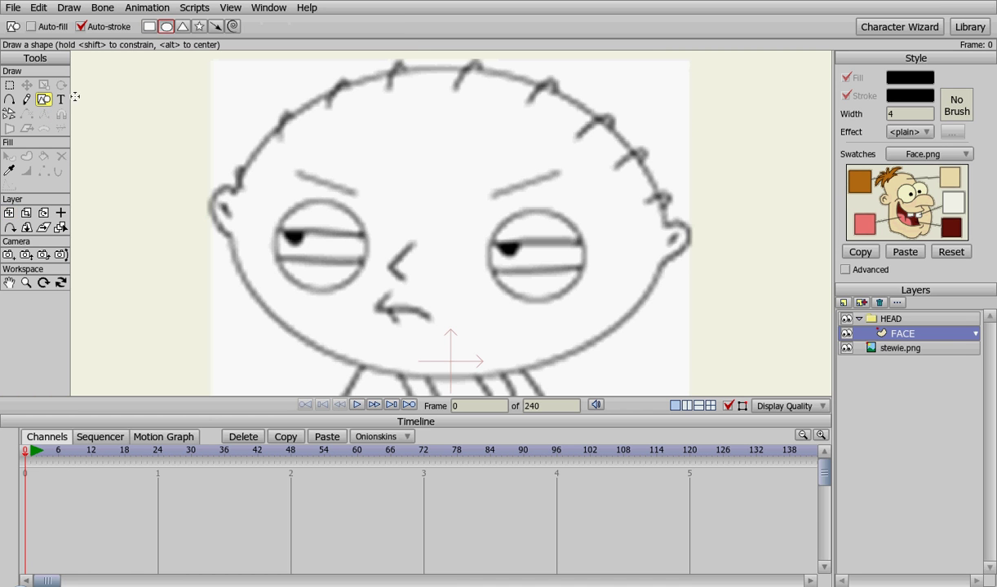
click(168, 28)
drag(265, 100, 731, 375)
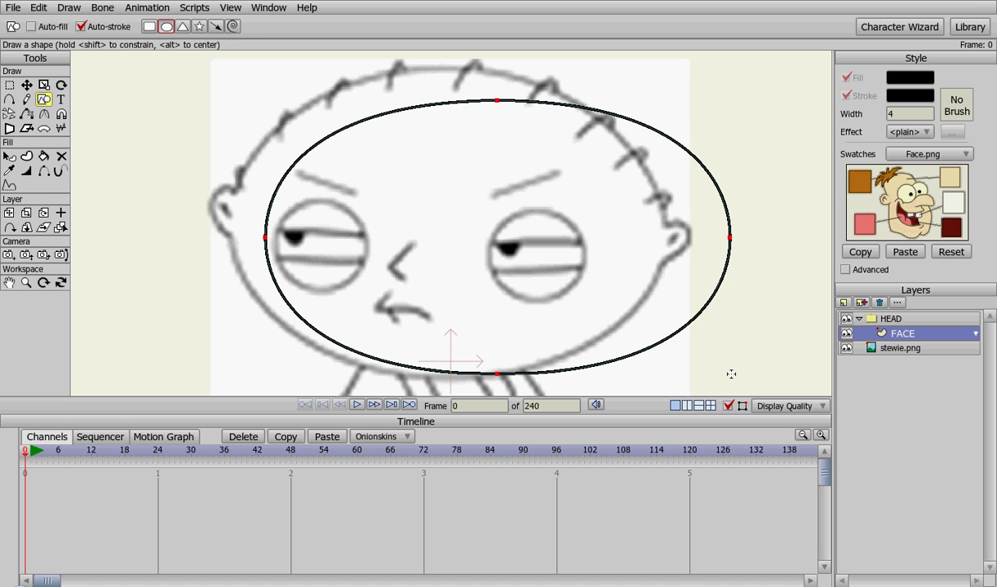
Move the oval and its side, chin and crown points so that it follows the traced head outline.
key(t)
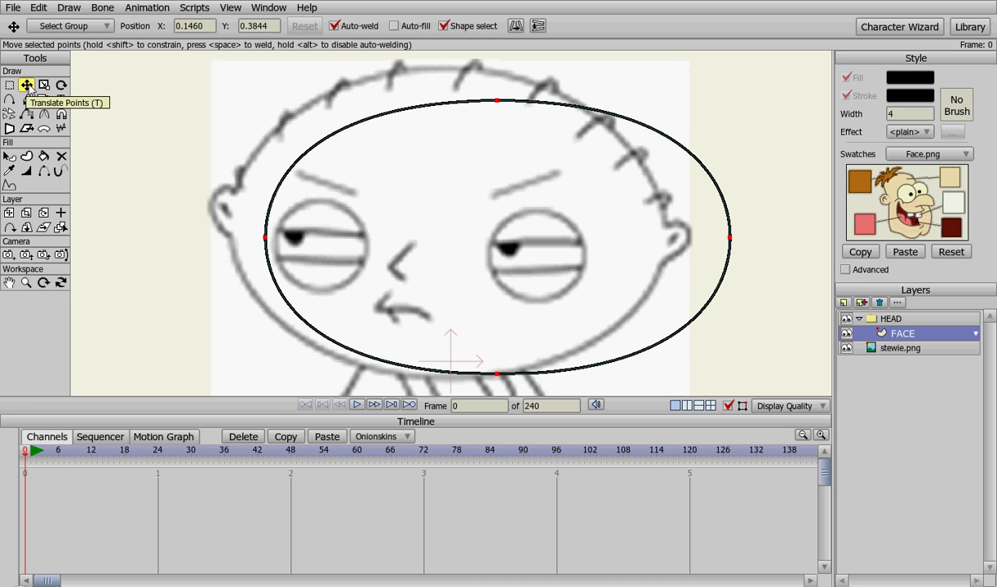
drag(590, 282, 552, 266)
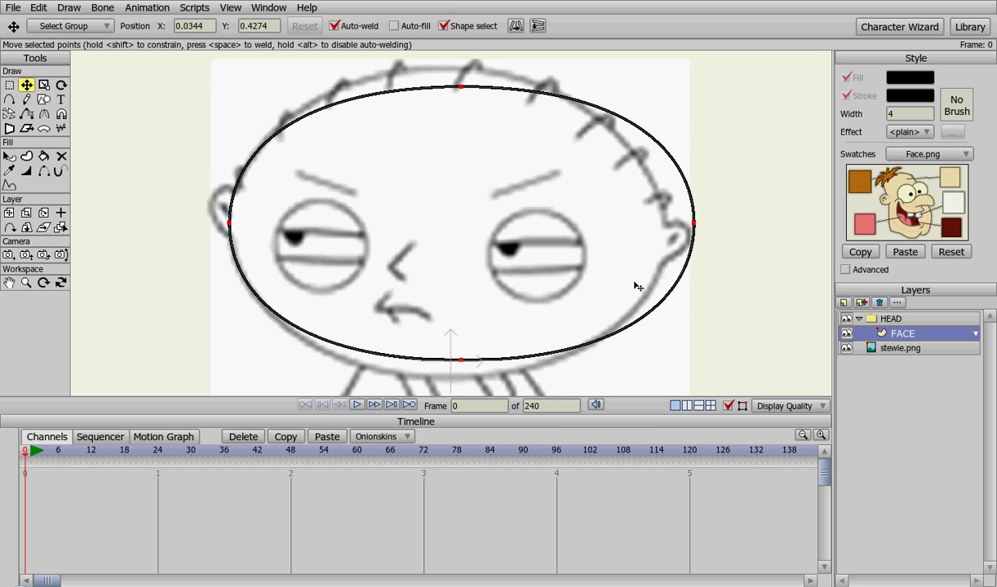
drag(693, 223, 670, 241)
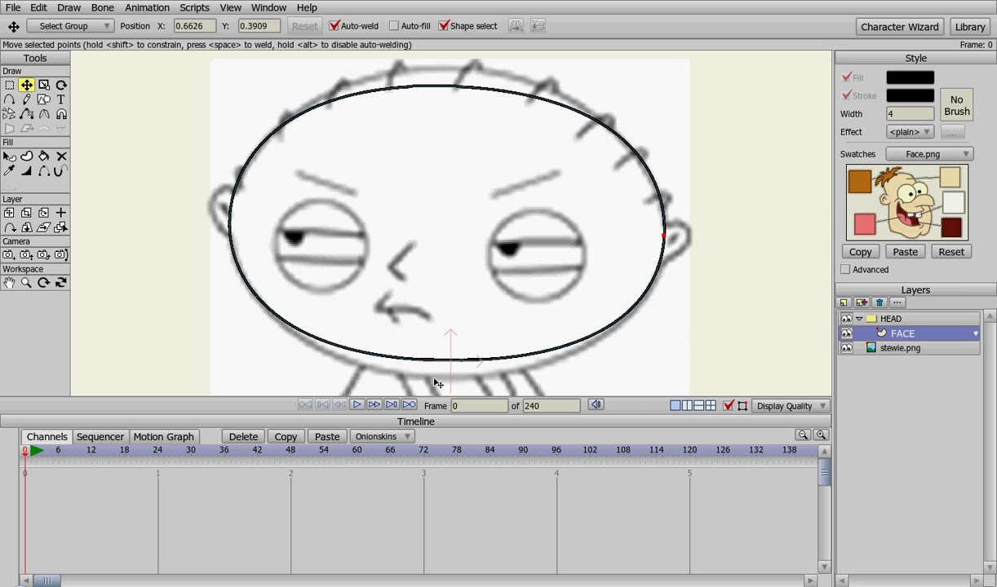
drag(452, 360, 452, 375)
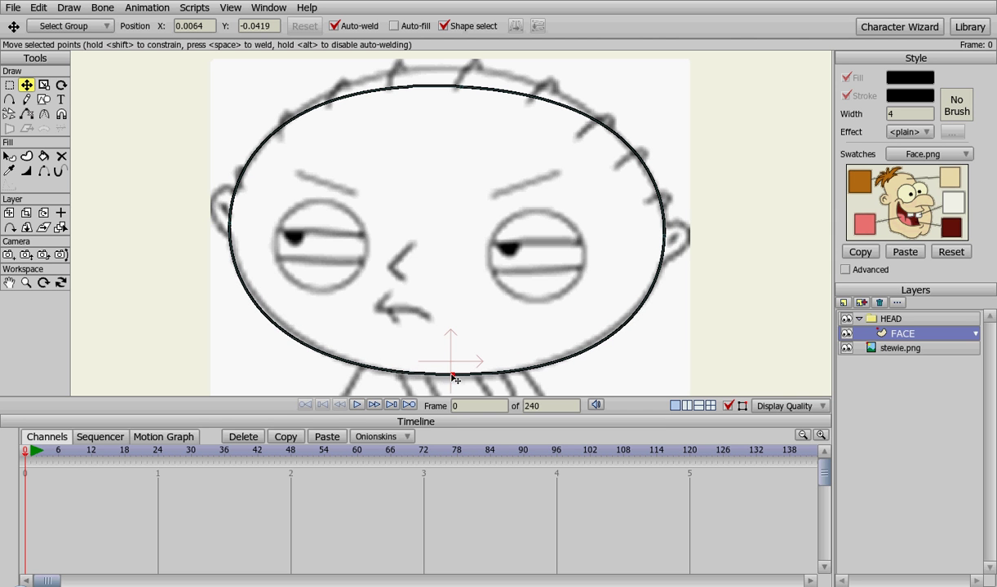
click(462, 88)
drag(466, 92, 447, 72)
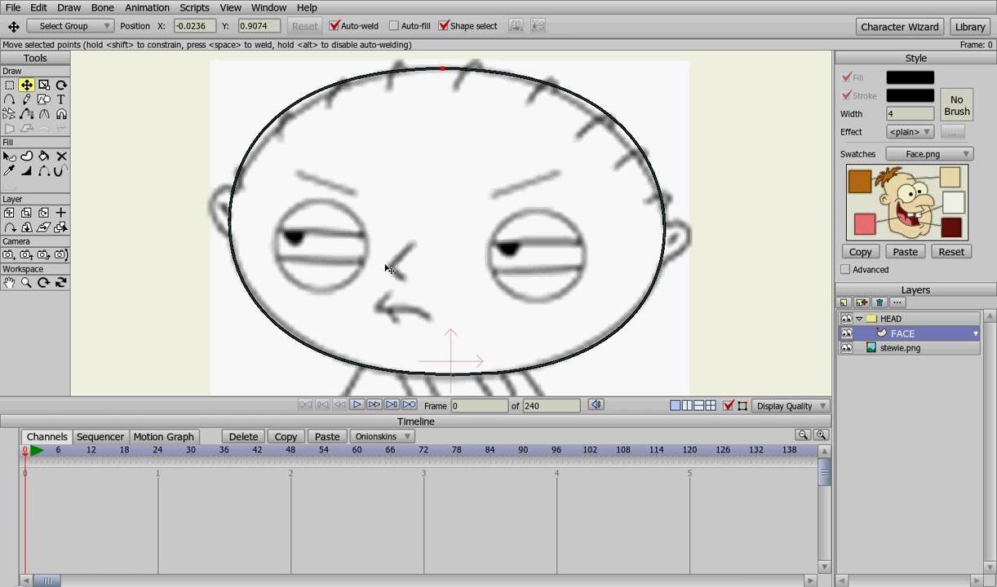
Draw a stroked circle the size of the left eye and align it with the eye in the reference image.
click(44, 98)
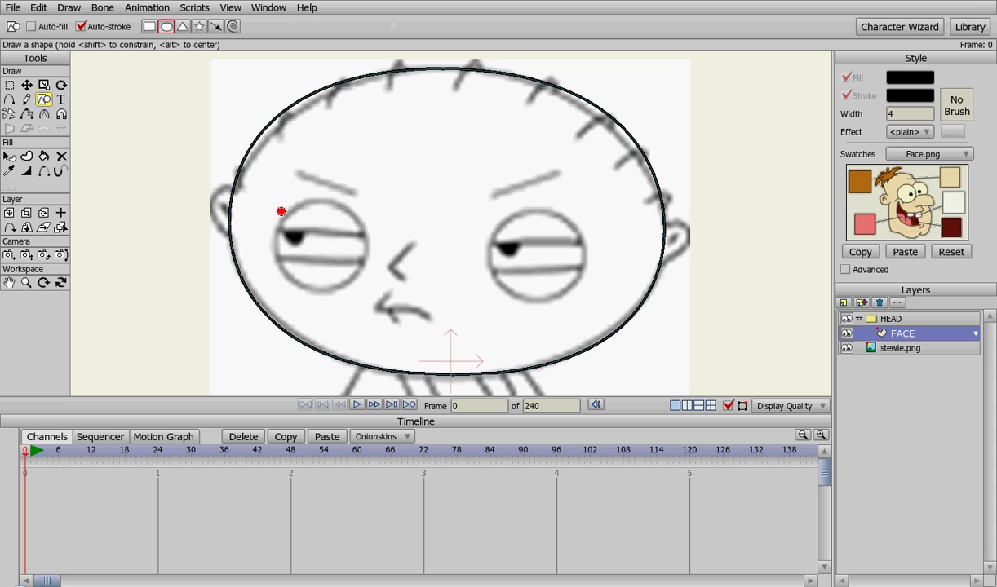
mouse_move(281, 211)
mouse_down()
mouse_move(345, 281)
mouse_move(363, 282)
mouse_move(368, 300)
mouse_up()
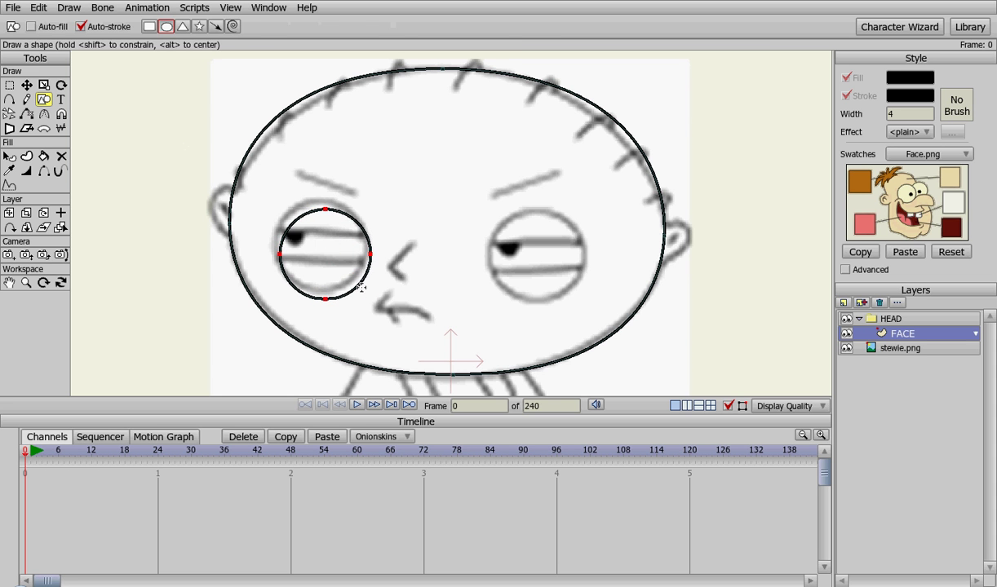
key(t)
drag(330, 256, 326, 247)
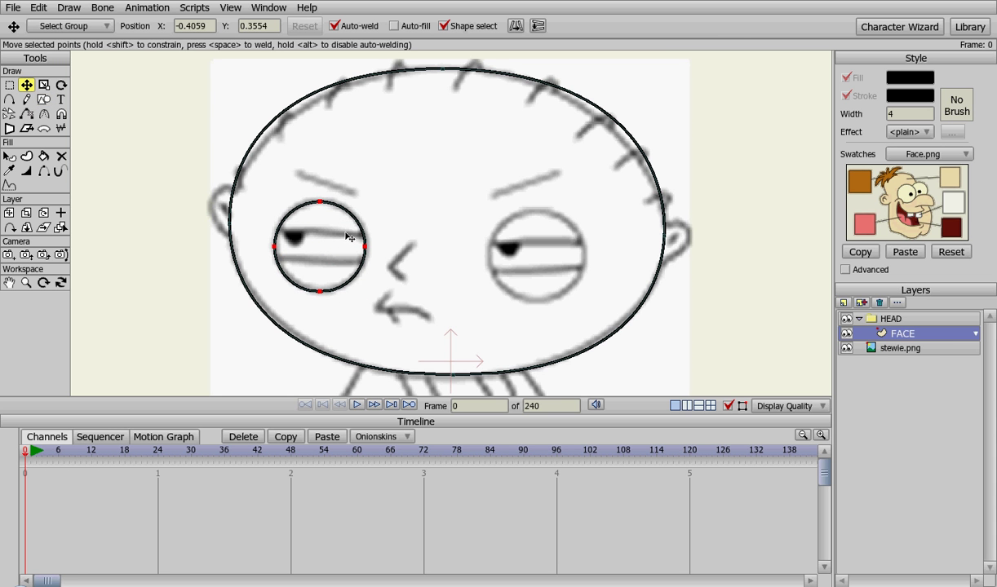
Duplicate the left eye circle and place the copy over the right eye.
key(ctrl+c)
key(ctrl+v)
drag(344, 239, 558, 248)
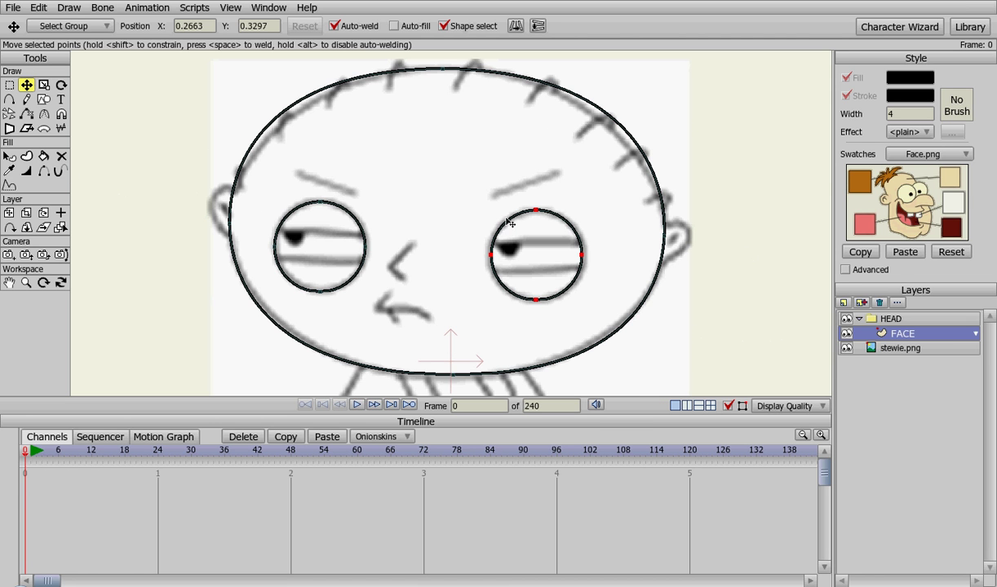
Show the advanced style options and create a style named Skin with the light beige swatch fill, black stroke and width 4.
click(846, 270)
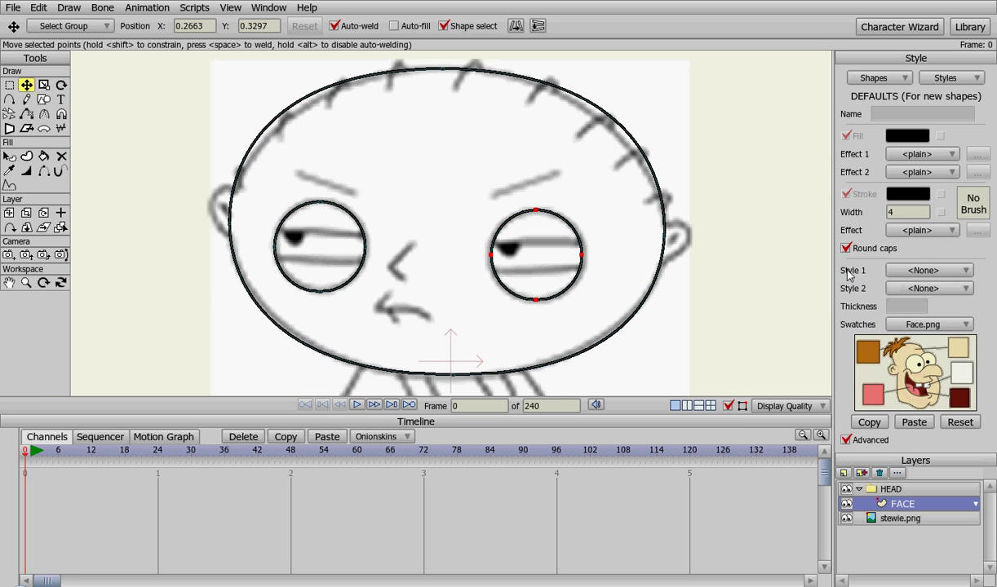
click(945, 82)
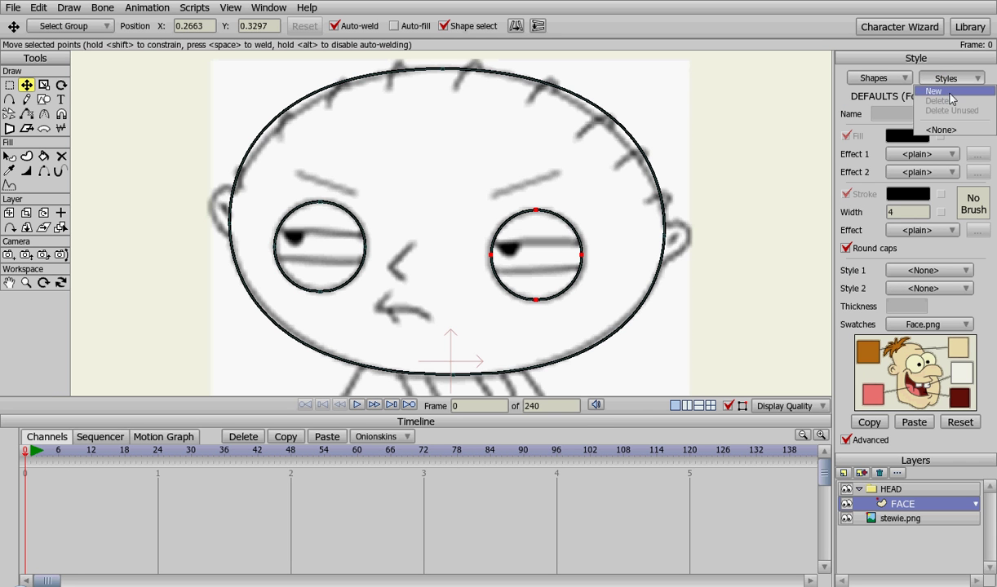
click(949, 92)
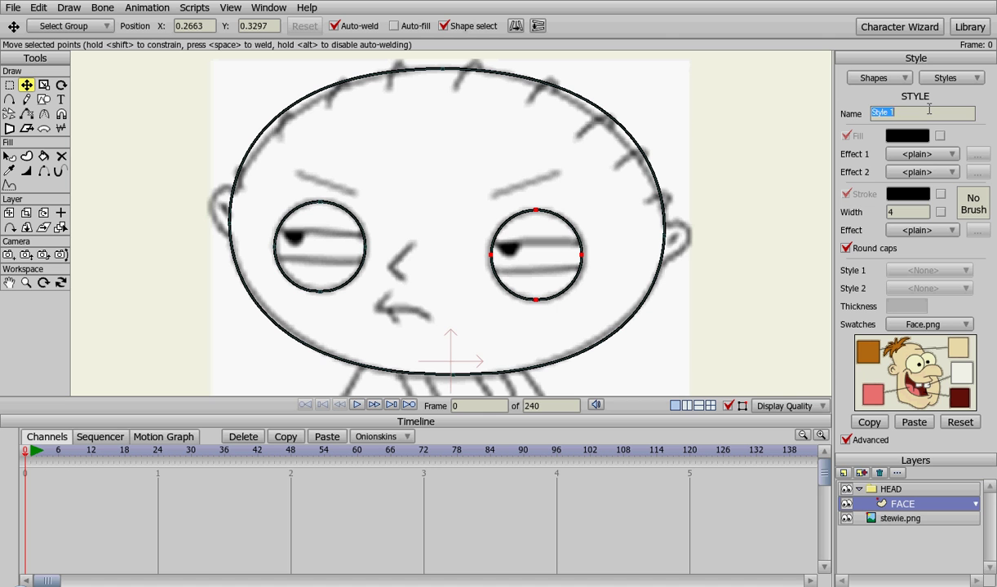
text(Skin)
key(Return)
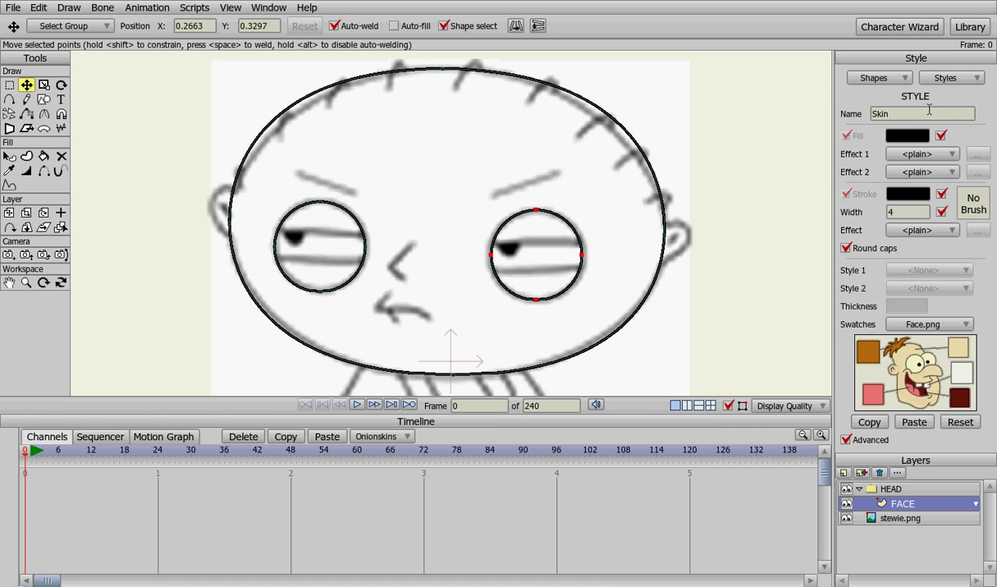
click(911, 333)
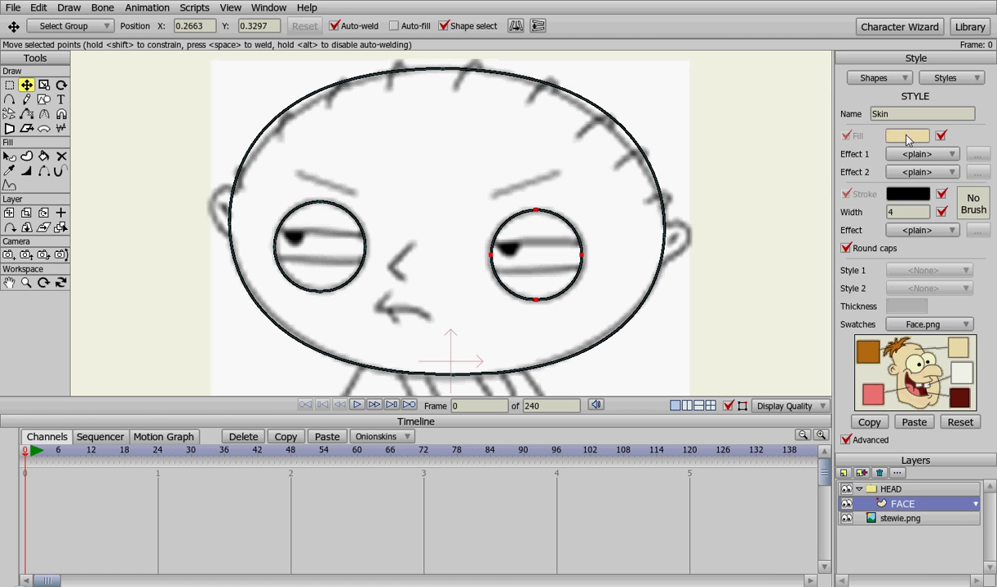
Switch the style settings back to the defaults for new shapes and assign Skin as Style 1.
click(947, 78)
click(917, 128)
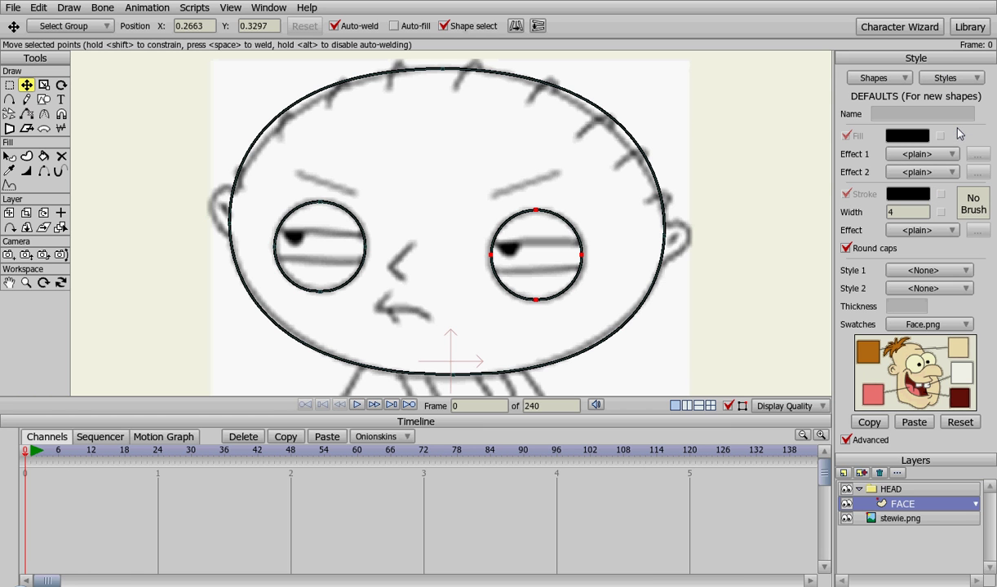
click(925, 277)
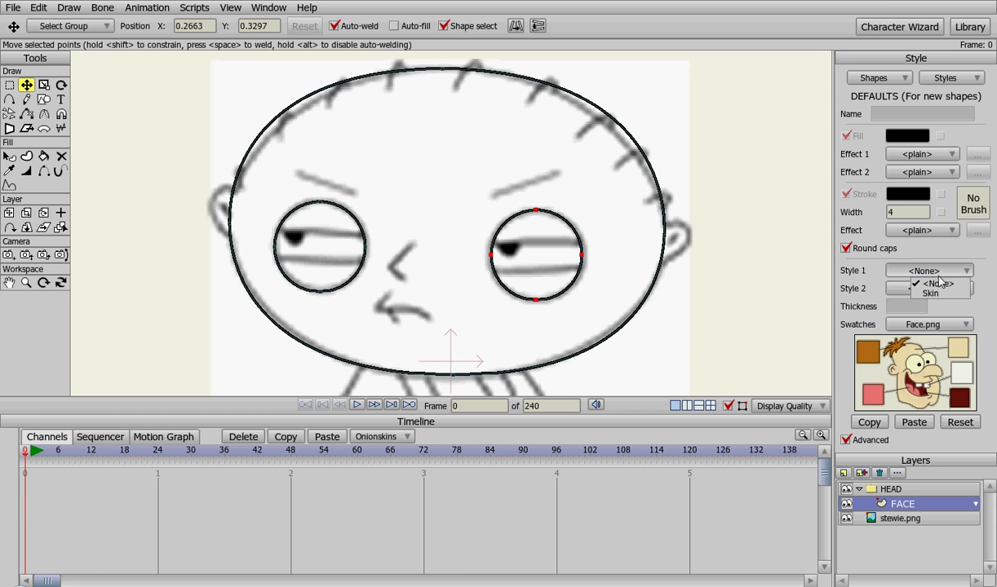
click(945, 291)
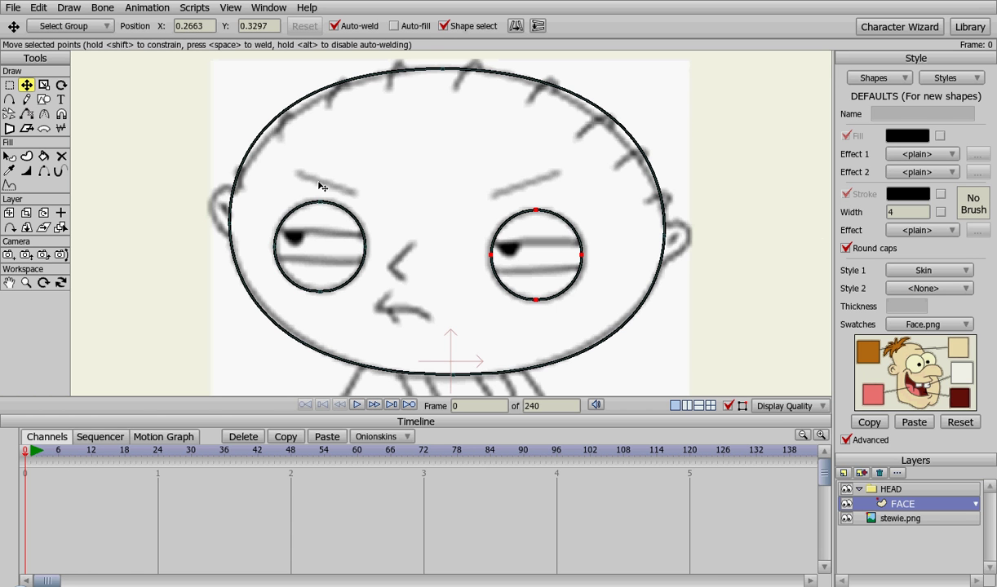
Create a filled face shape from the head outline, leaving both eye circles cut out as holes.
click(27, 157)
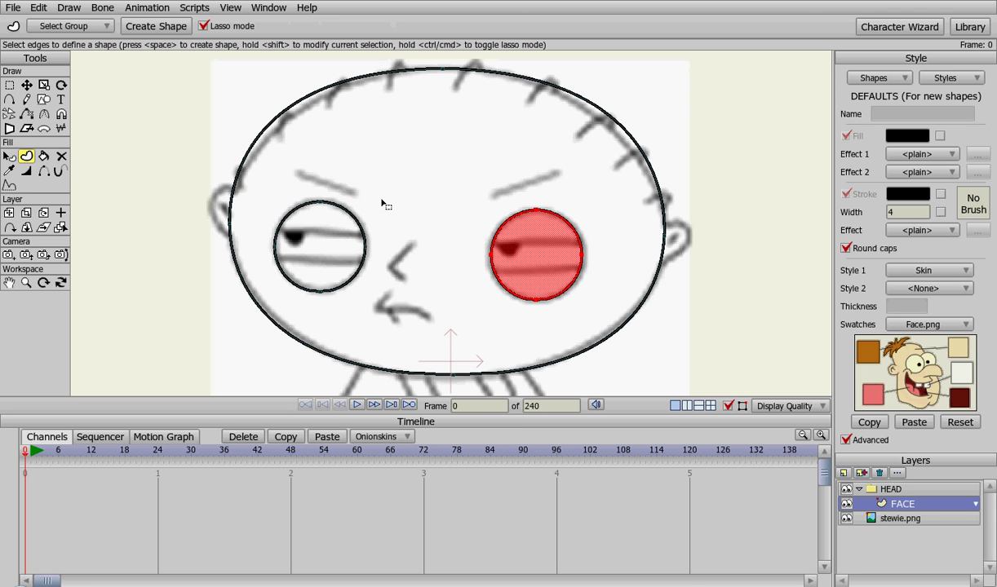
shift+click(327, 200)
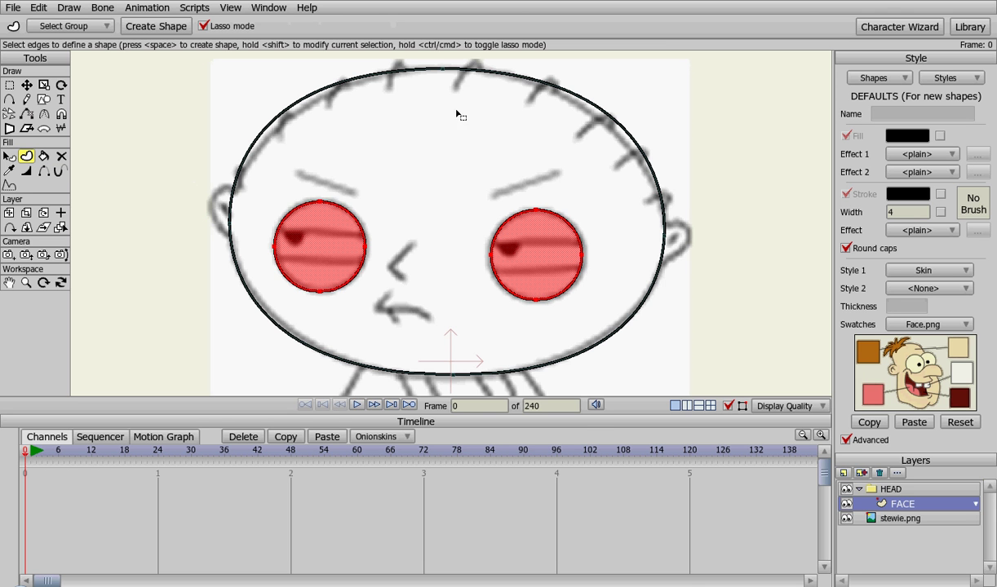
shift+click(450, 69)
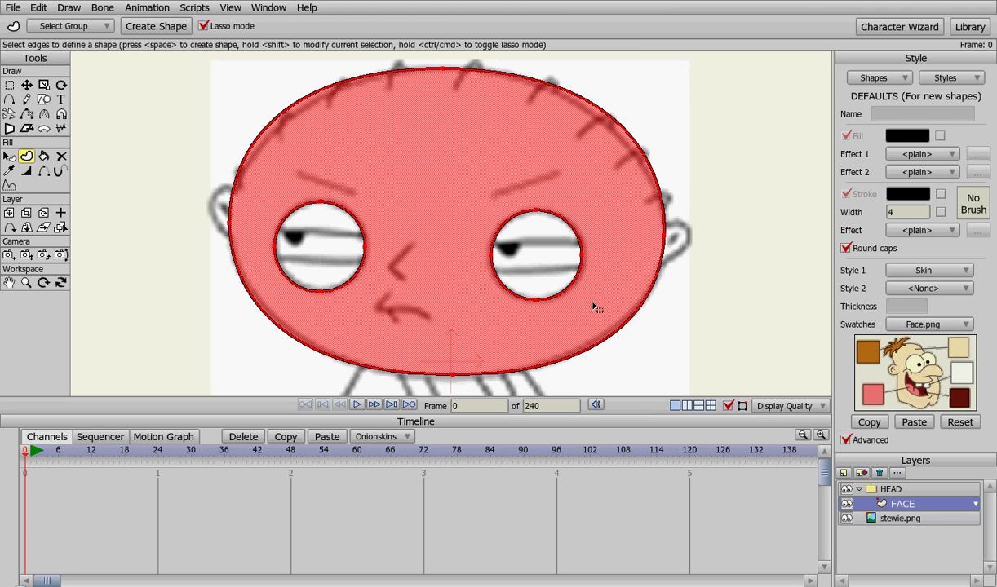
key(space)
click(700, 306)
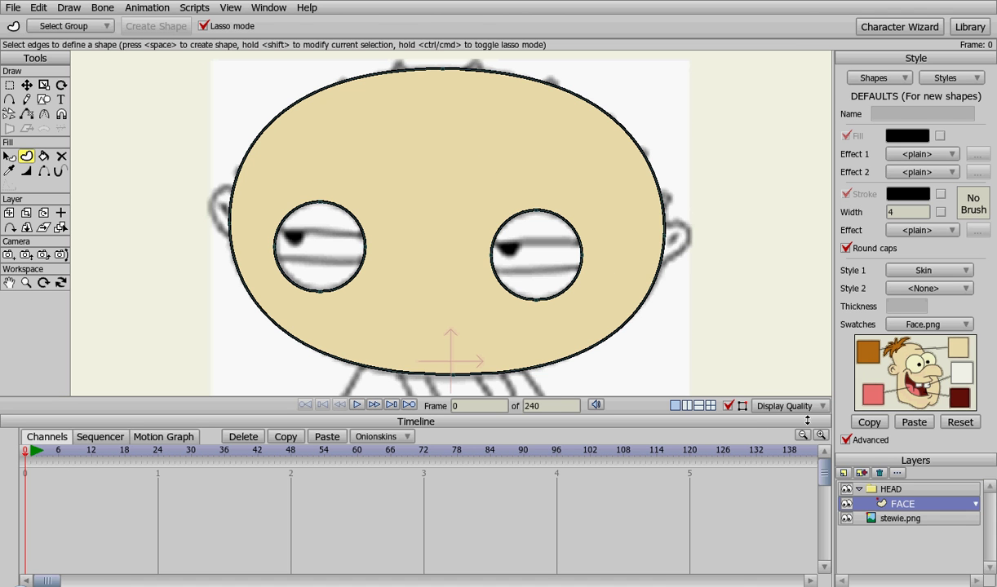
Add a vector layer named Eye whites inside the HEAD group.
click(842, 478)
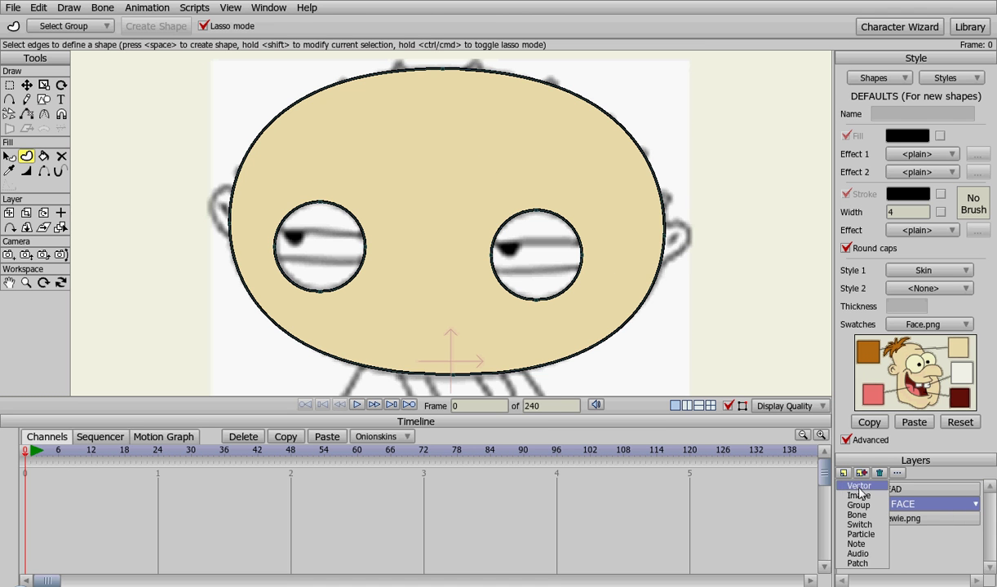
click(864, 492)
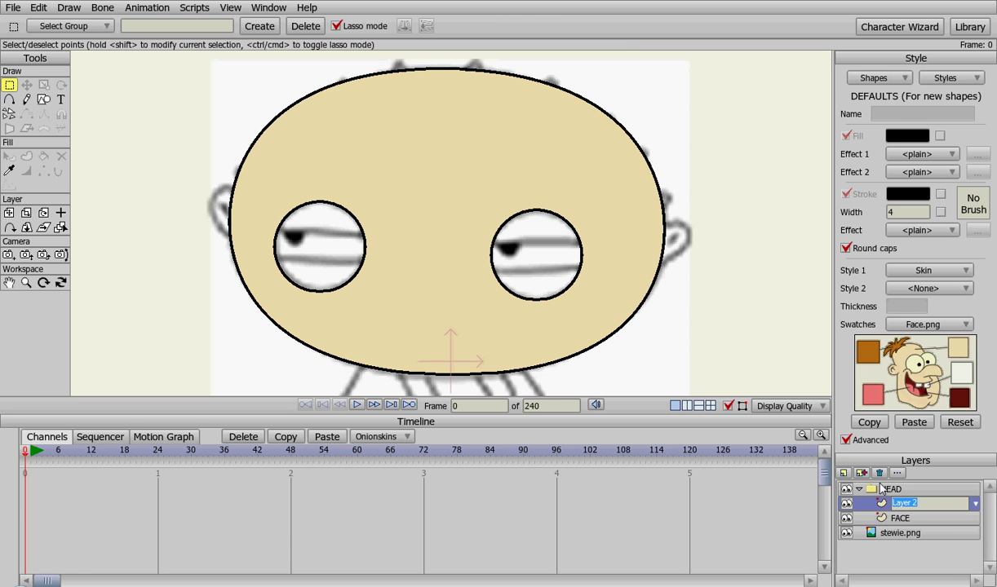
text(Eye Whits)
key(Return)
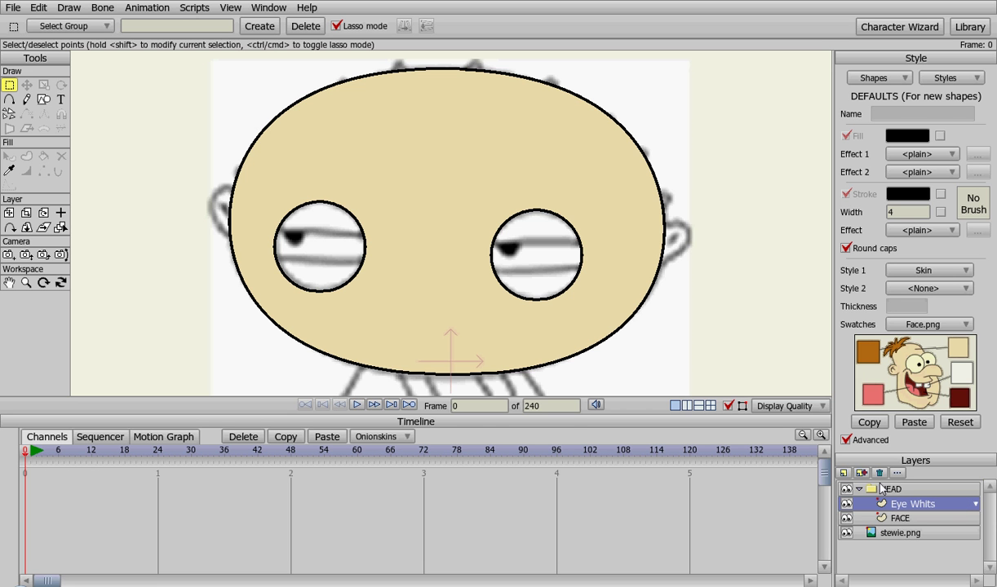
double_click(931, 507)
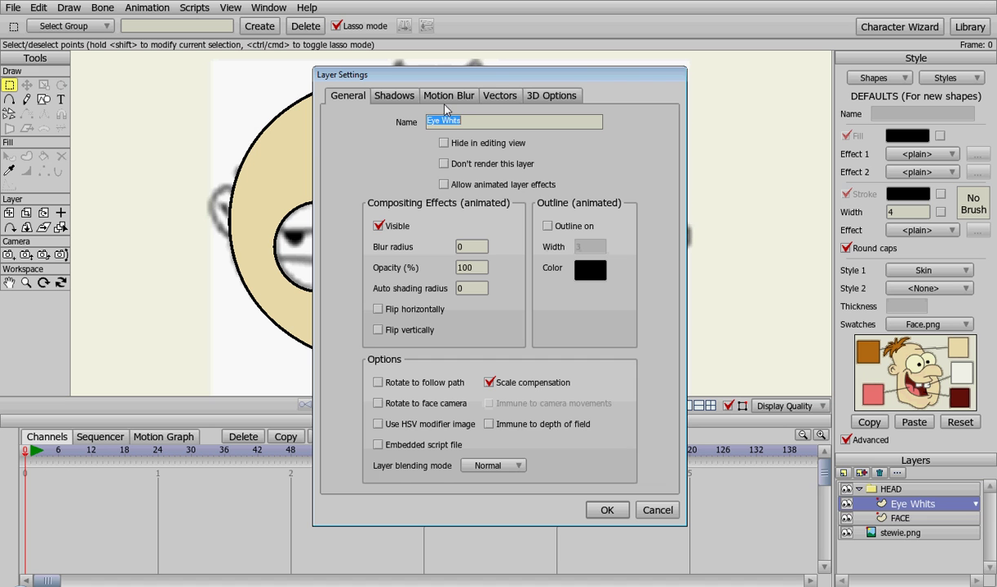
text(E)
key(Return)
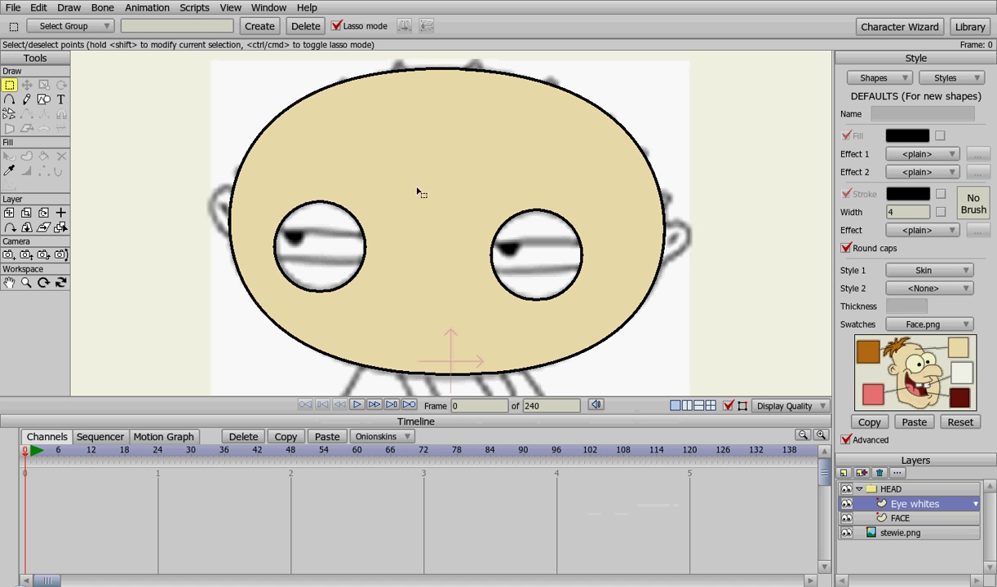
Draw a stroked circle around each eye hole, slightly larger than the hole.
click(43, 99)
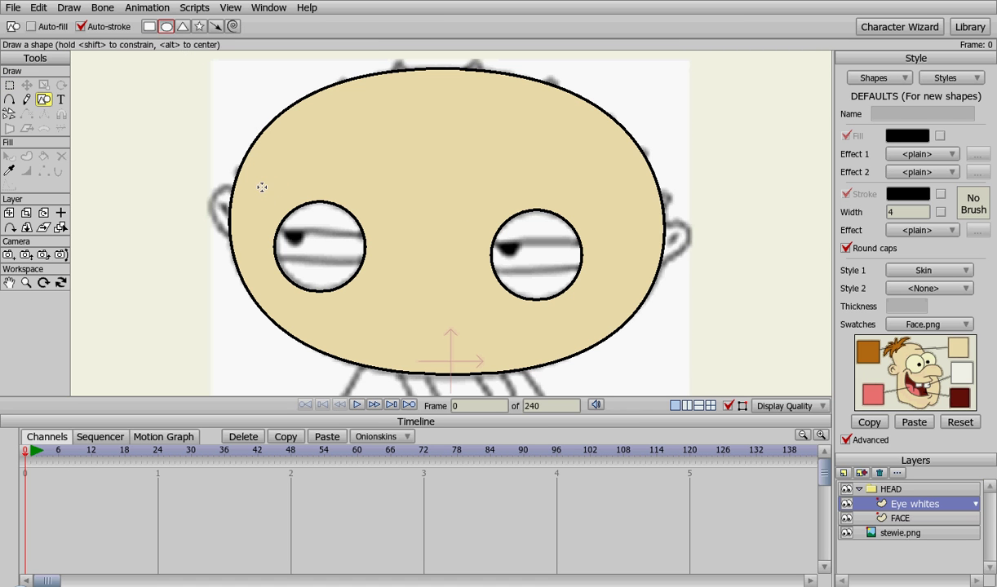
mouse_move(261, 186)
mouse_down()
mouse_move(323, 260)
mouse_move(389, 304)
mouse_up()
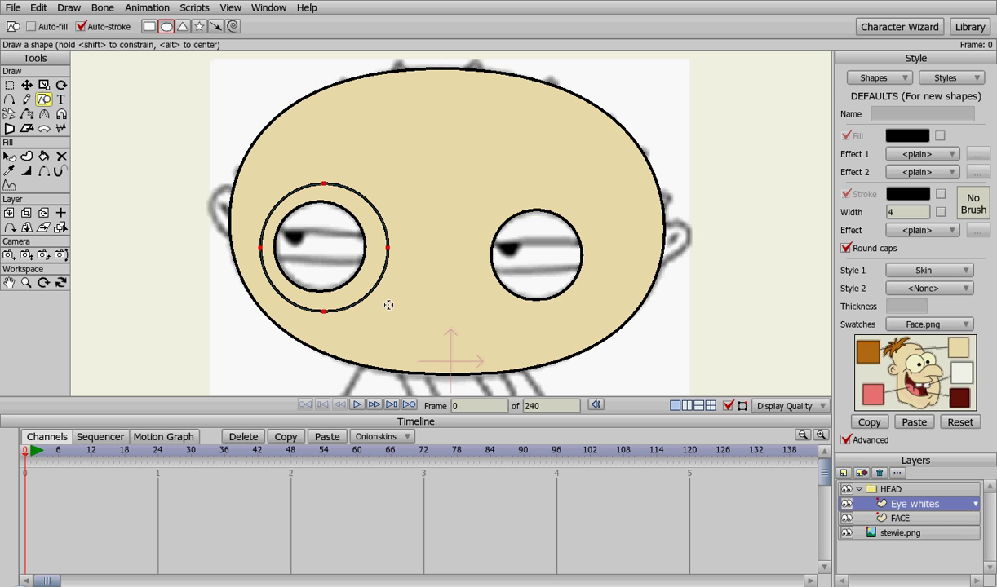
mouse_move(477, 183)
mouse_down()
mouse_move(642, 350)
mouse_move(594, 324)
mouse_move(604, 324)
mouse_up()
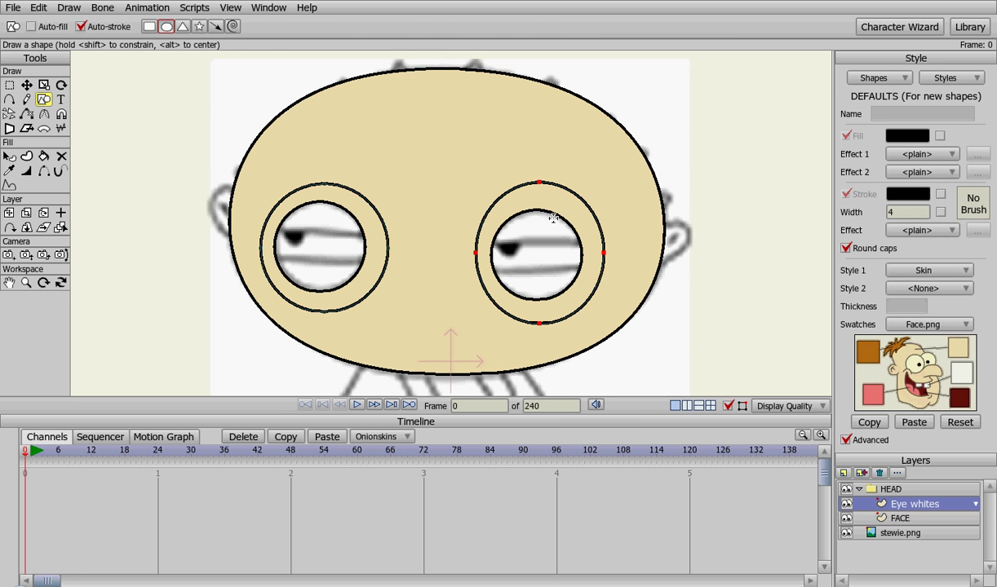
Adjust the points of both larger eye circles so that they surround the eye holes evenly.
key(t)
drag(538, 181, 538, 198)
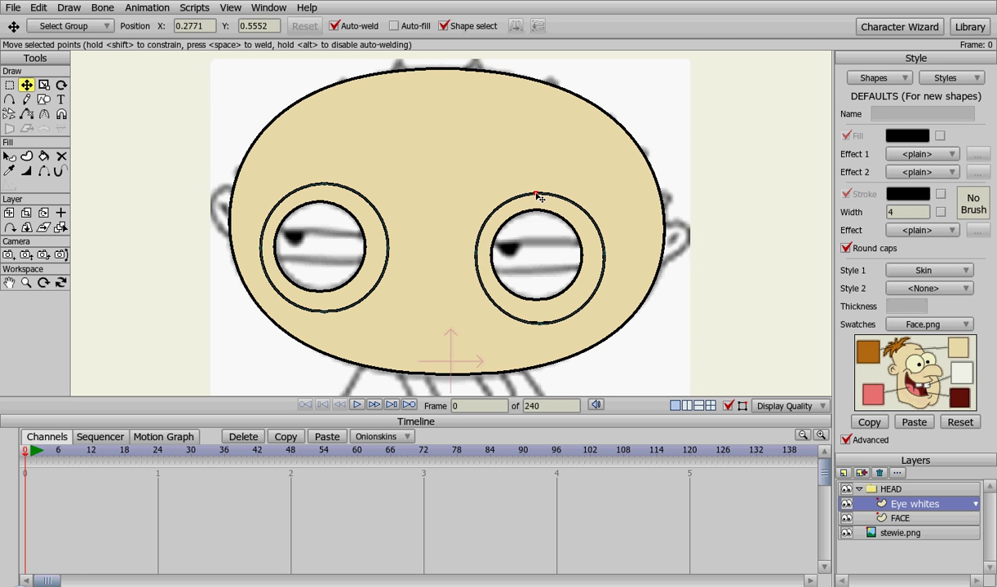
click(529, 314)
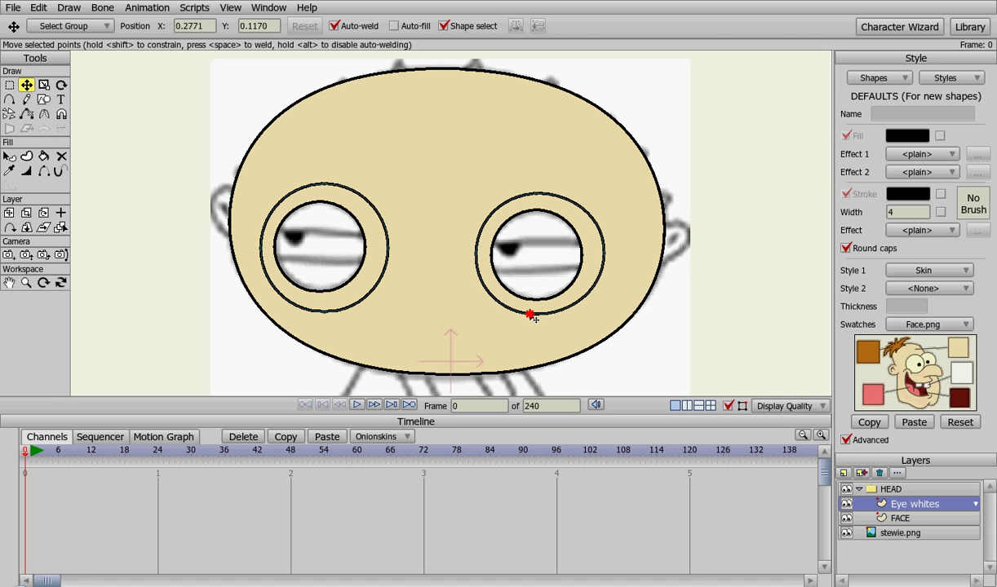
click(600, 255)
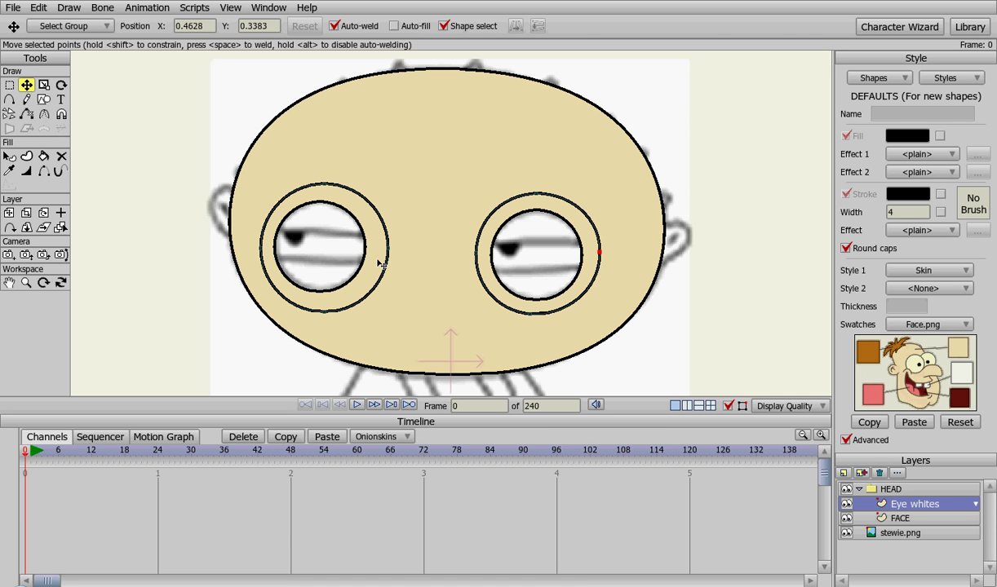
drag(392, 256, 383, 251)
drag(318, 314, 319, 309)
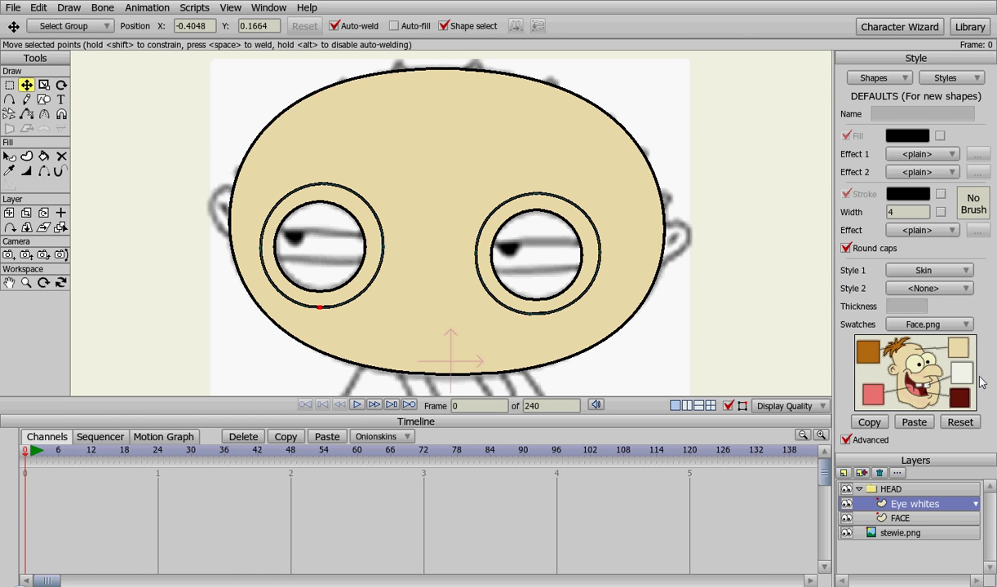
Set Style 1 to None and the fill for new shapes to white, FFFFFF.
click(916, 355)
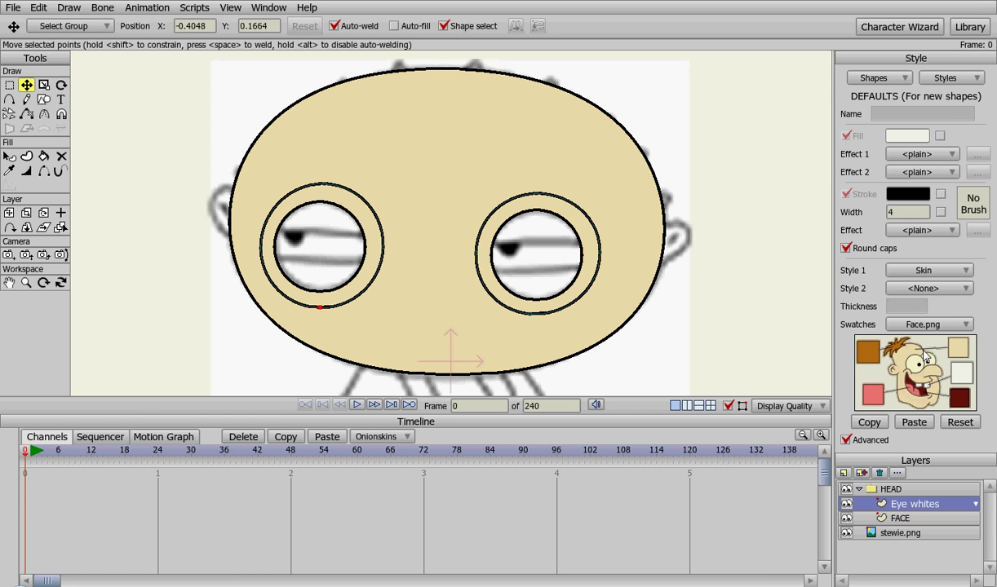
click(892, 273)
click(905, 270)
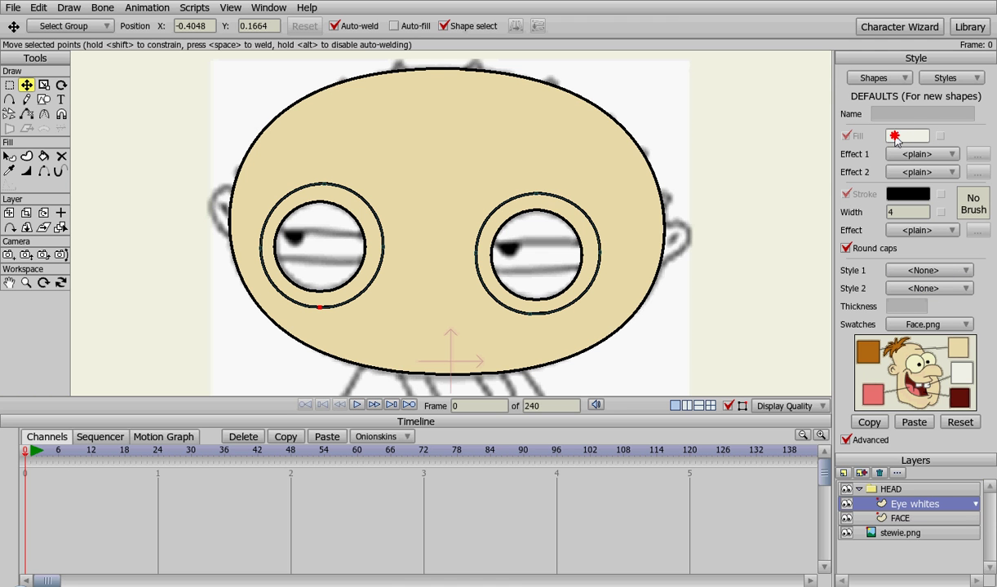
click(905, 136)
drag(604, 186, 404, 143)
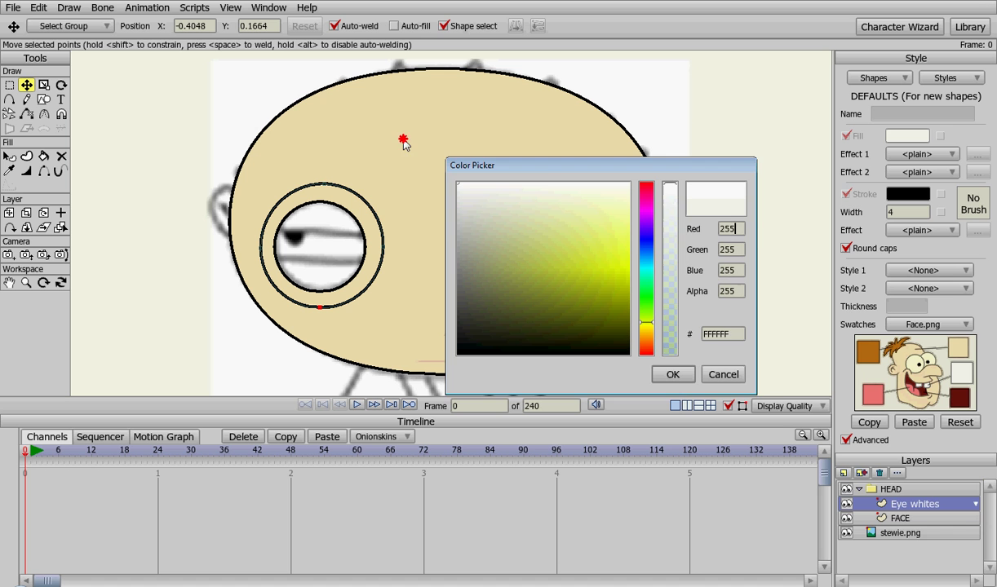
click(673, 376)
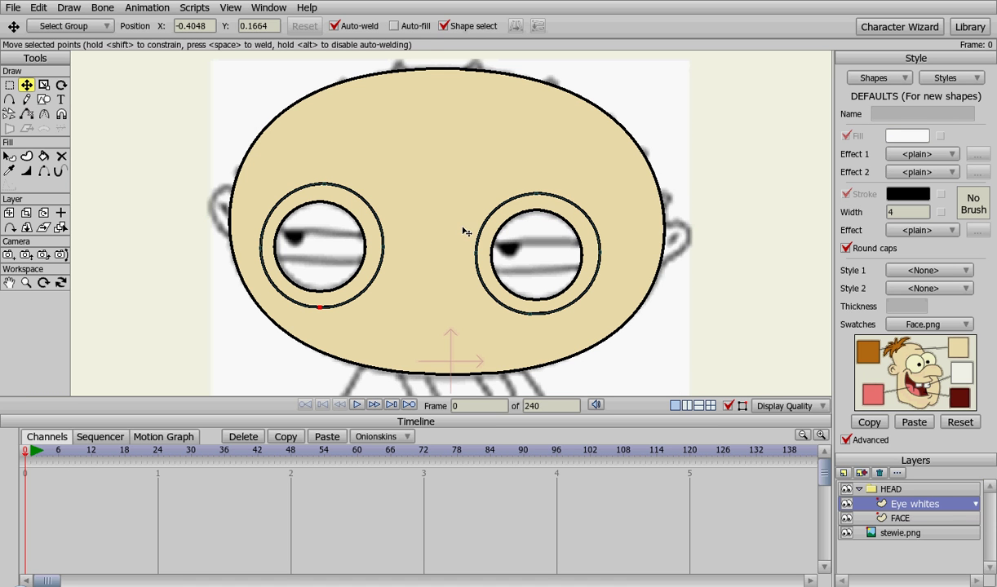
Create white filled shapes from both larger eye circles and move the Eye whites layer below FACE.
key(u)
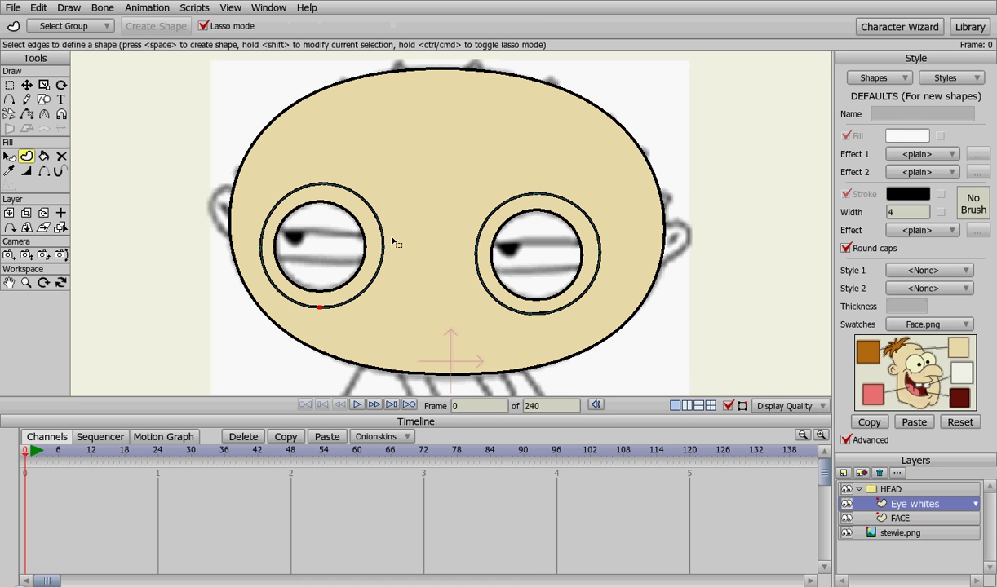
click(362, 200)
key(space)
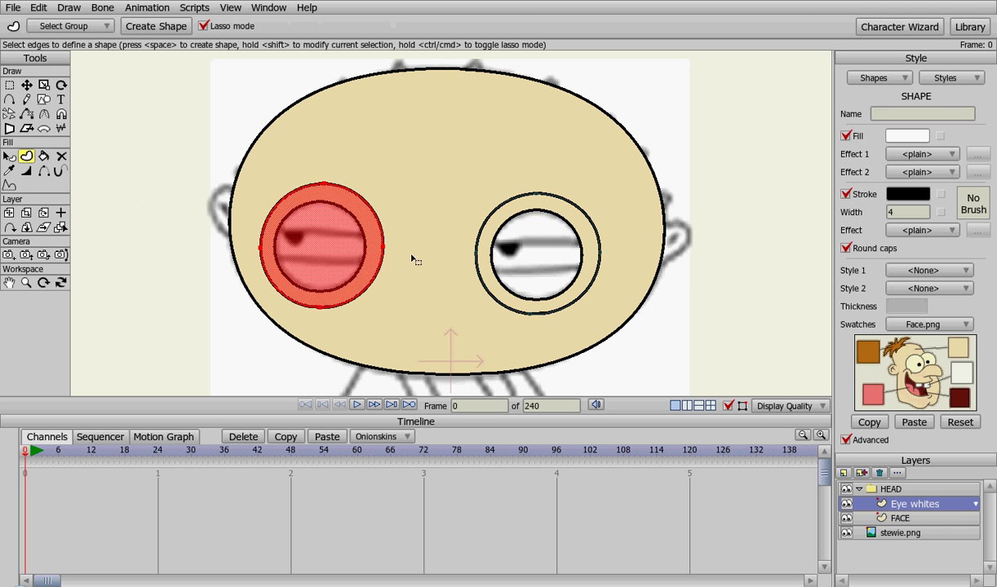
click(510, 207)
key(space)
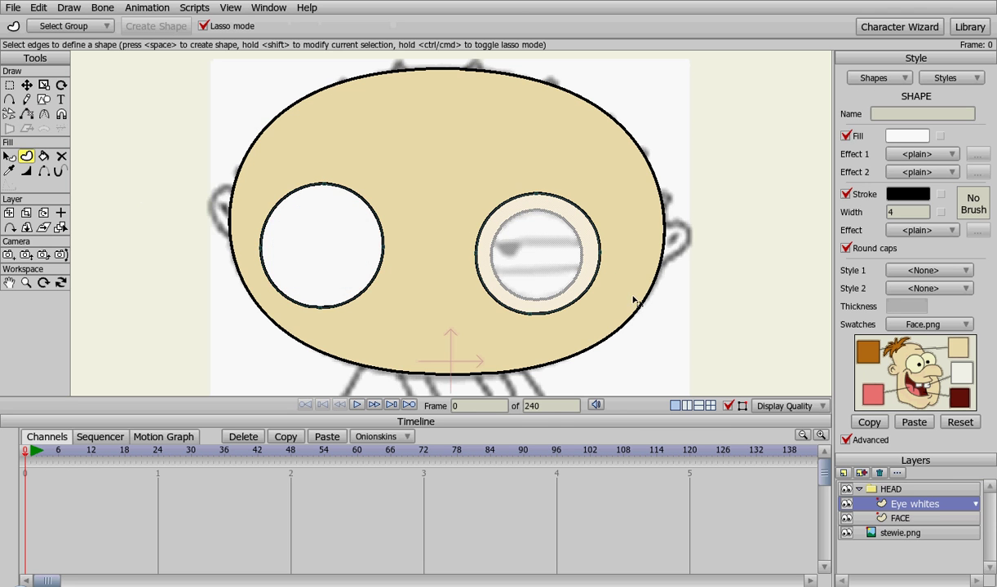
click(703, 315)
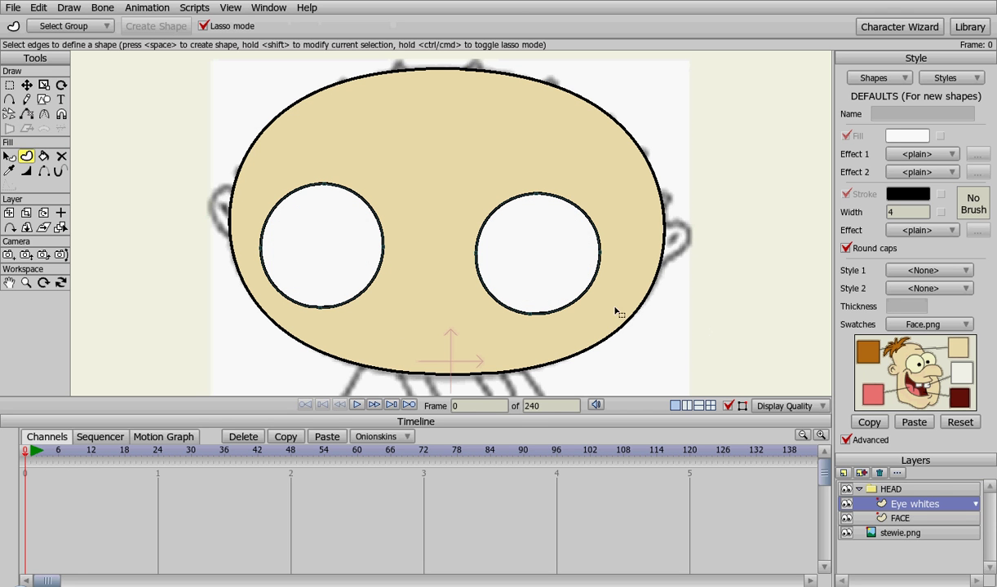
drag(893, 494, 935, 527)
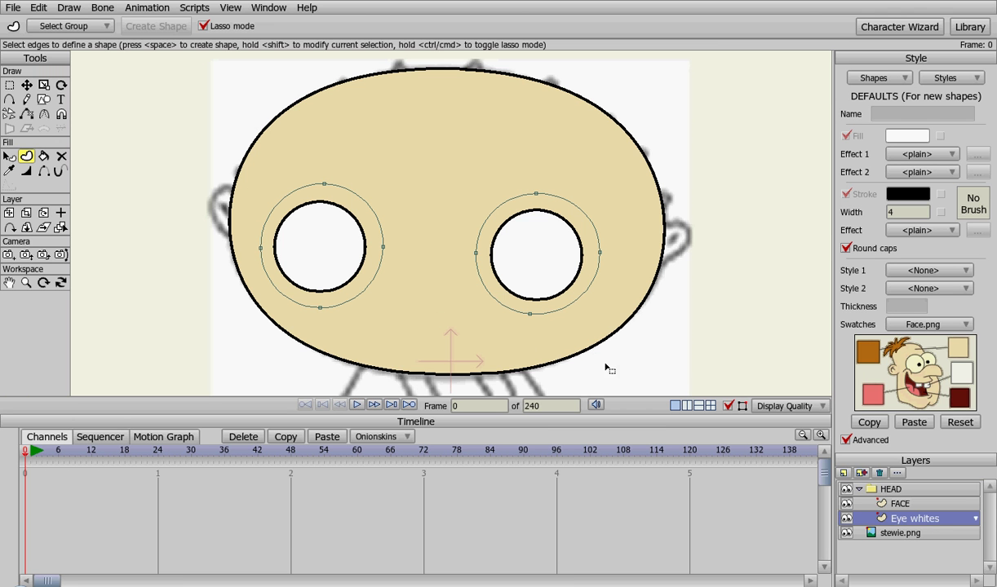
Hide the HEAD group and add a vector layer named puples above Eye whites.
click(847, 490)
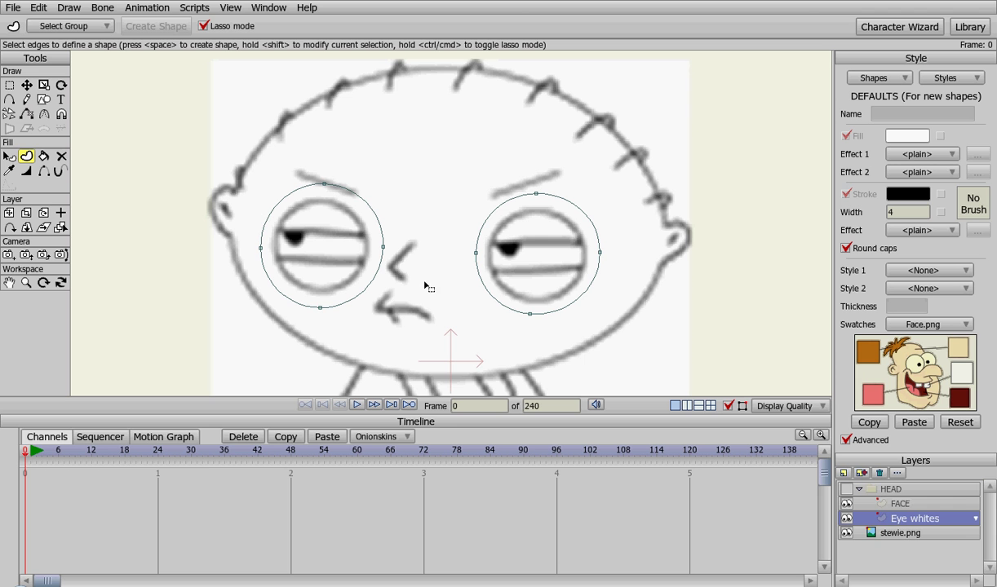
click(862, 473)
click(857, 488)
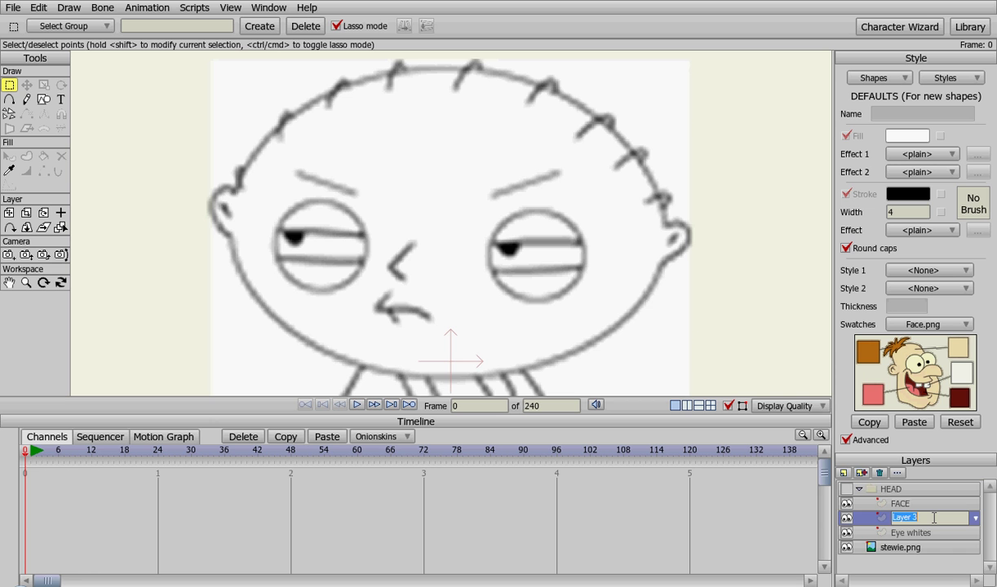
text(puples)
key(Return)
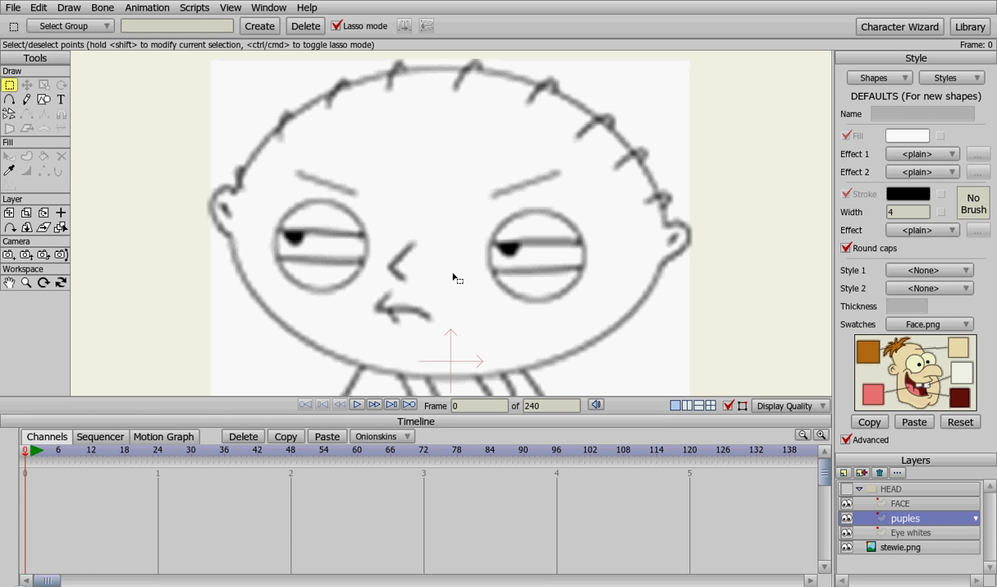
Draw a small circle over each pupil in the reference image.
click(43, 99)
drag(287, 226, 307, 245)
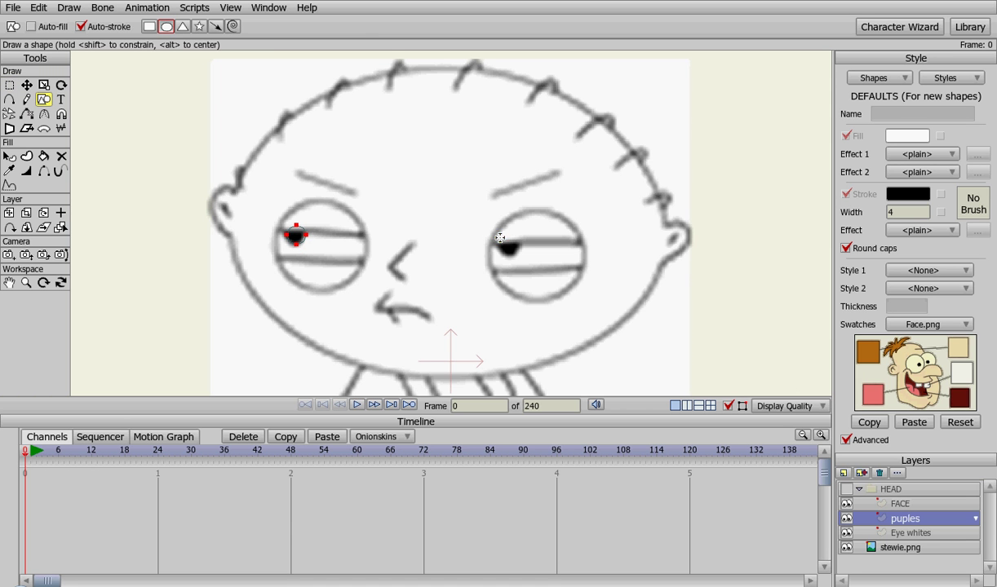
drag(500, 237, 522, 257)
Set the fill for new shapes to black, create filled shapes from both pupil circles, and preview them in the HEAD group.
click(863, 138)
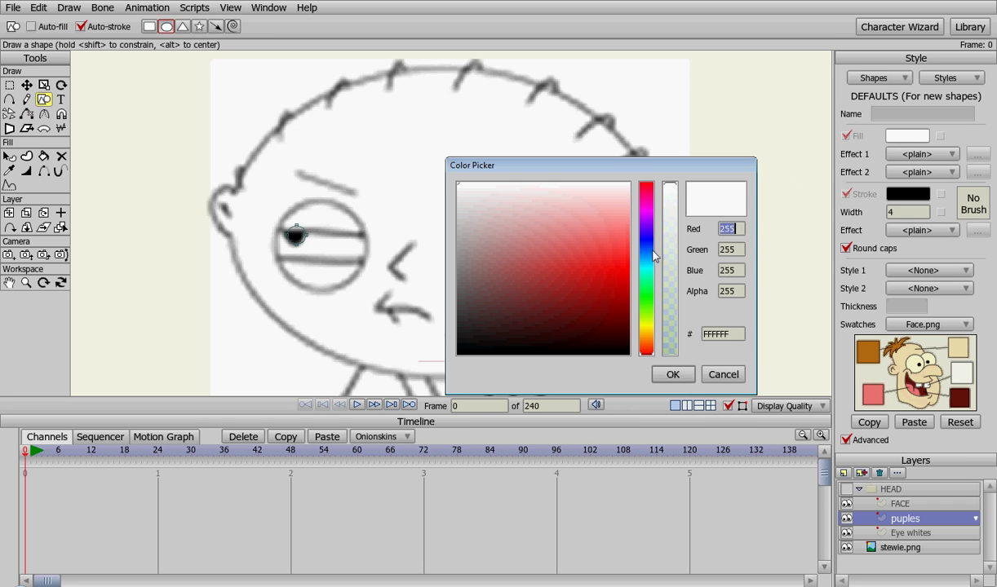
drag(626, 244, 633, 390)
click(681, 376)
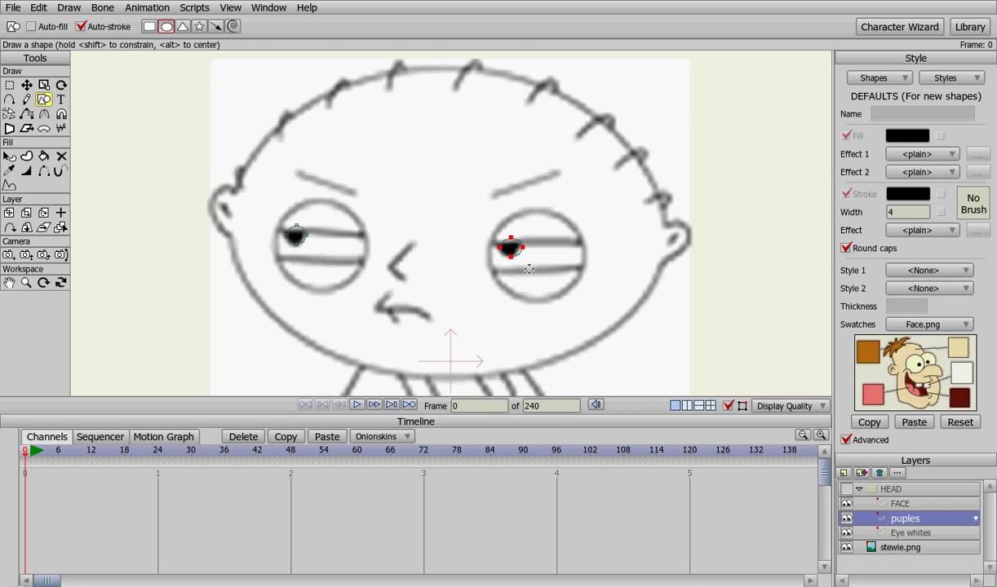
key(q)
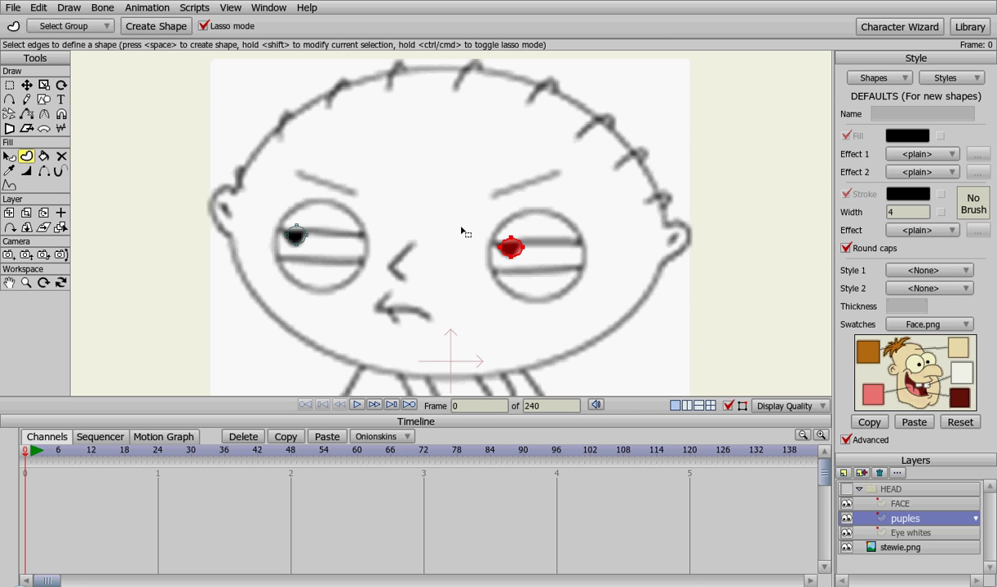
key(space)
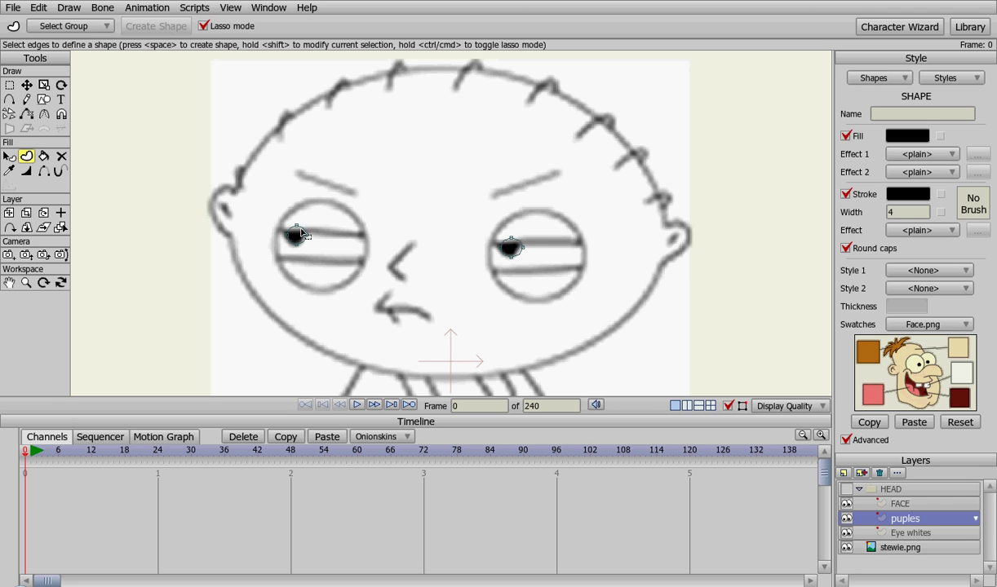
click(295, 233)
key(space)
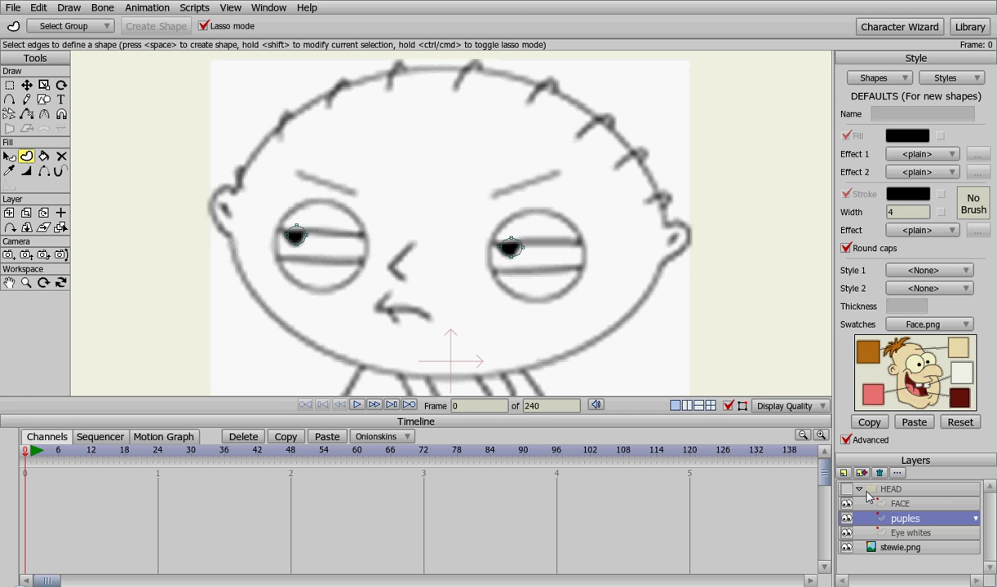
click(846, 490)
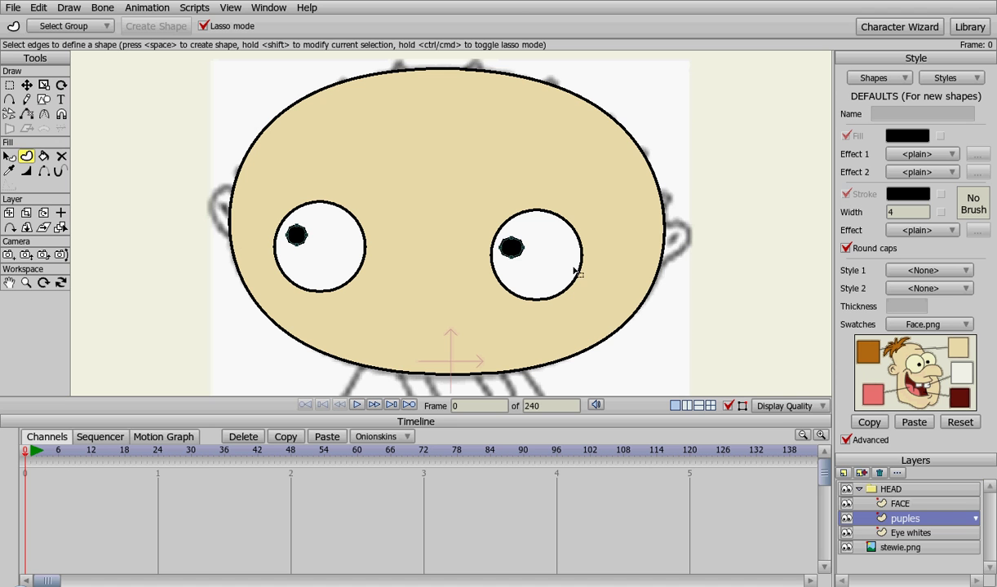
click(846, 490)
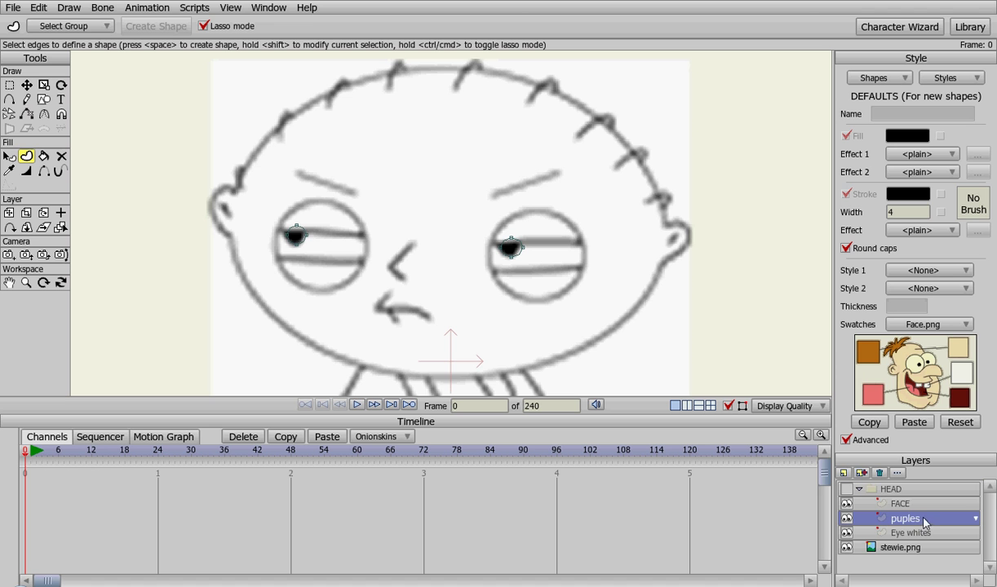
Add a vector layer named Eyelids directly above the puples layer.
click(845, 480)
click(828, 464)
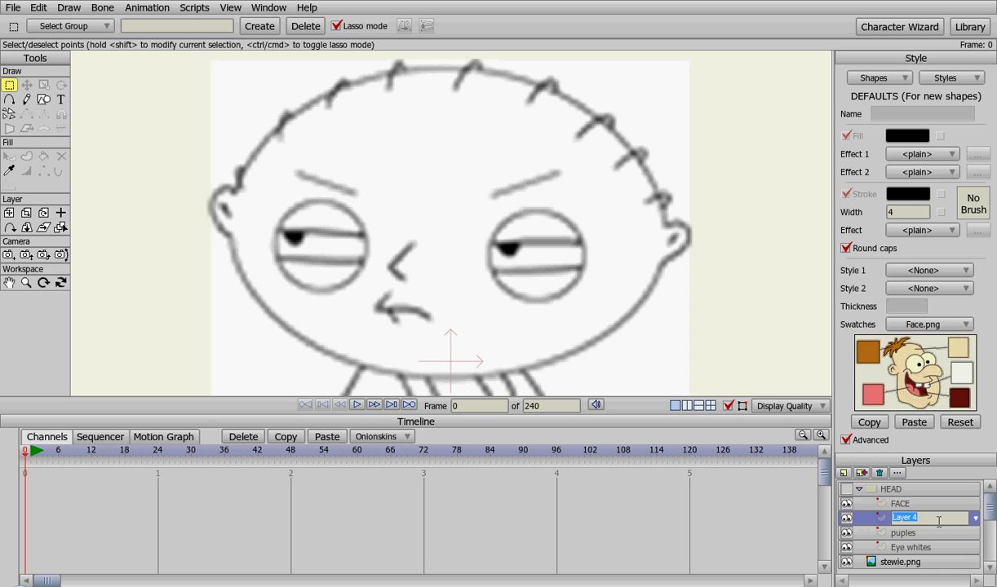
text(Eyelids)
key(Return)
Draw four rectangles for the upper and lower eyelids, with their inner edges along the eyelid lines of both eyes.
click(44, 99)
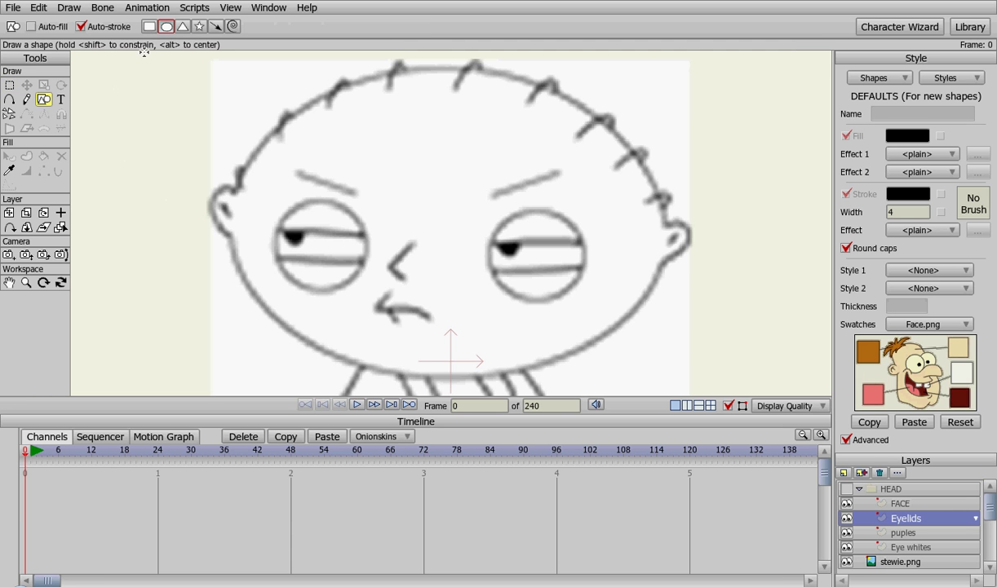
click(149, 26)
drag(255, 178, 386, 234)
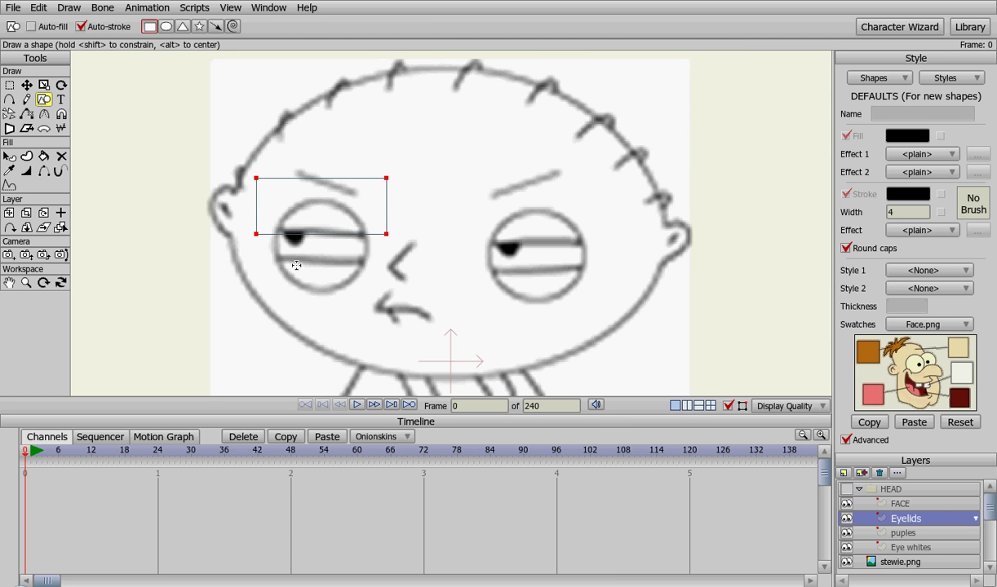
drag(259, 260, 390, 297)
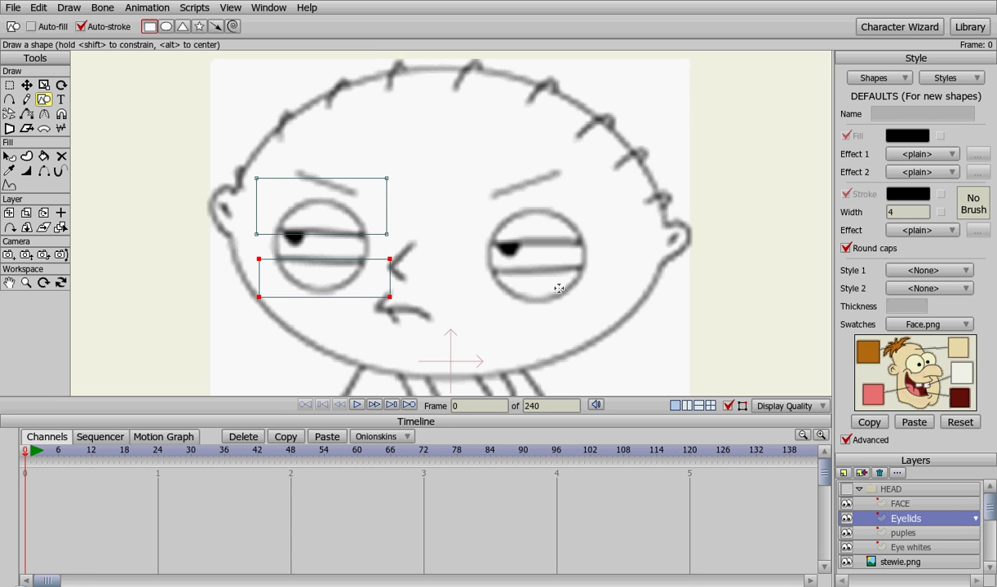
drag(472, 190, 605, 242)
drag(475, 275, 612, 311)
Move the corners of the right eye's lower eyelid rectangle to follow the slanted lid line and narrow its base.
key(t)
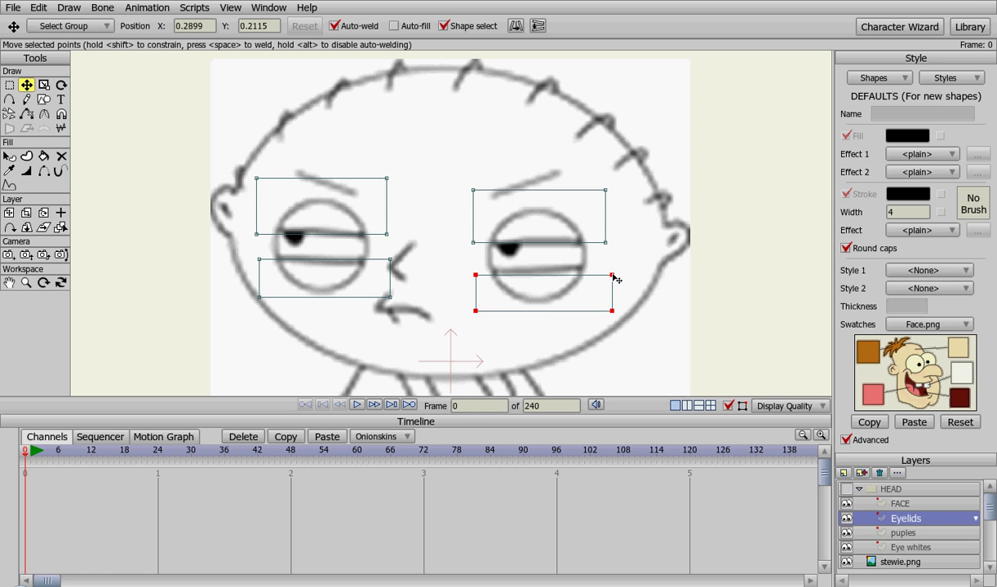
drag(613, 274, 609, 270)
click(476, 275)
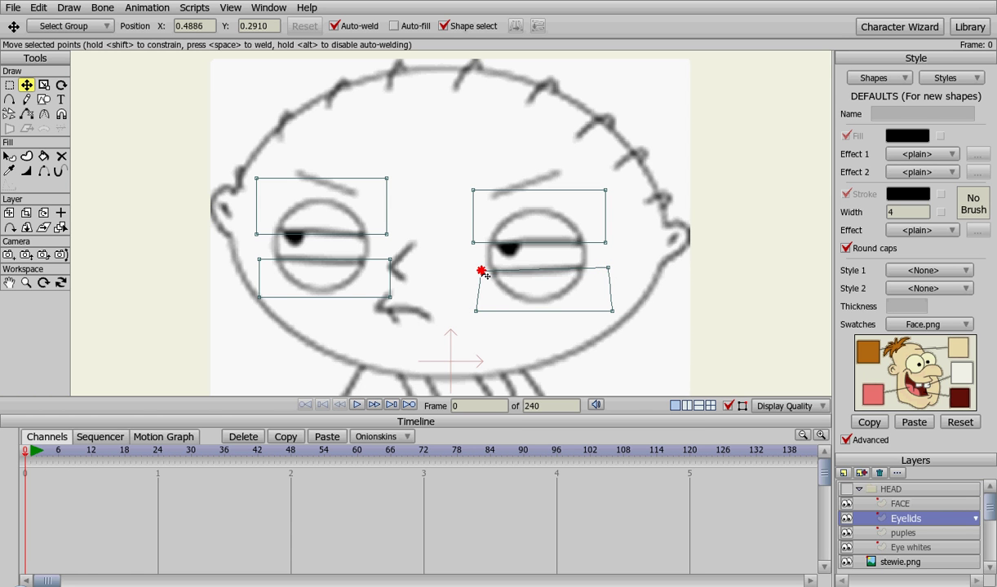
drag(610, 310, 601, 306)
drag(478, 313, 485, 307)
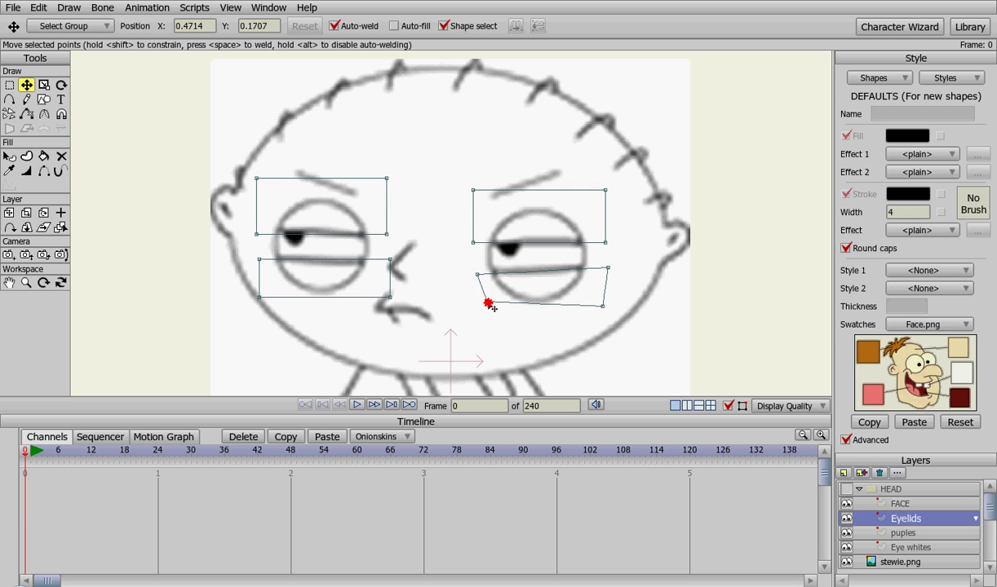
Add a point to the outer edge of each eyelid rectangle and pull it outward into a curve.
key(a)
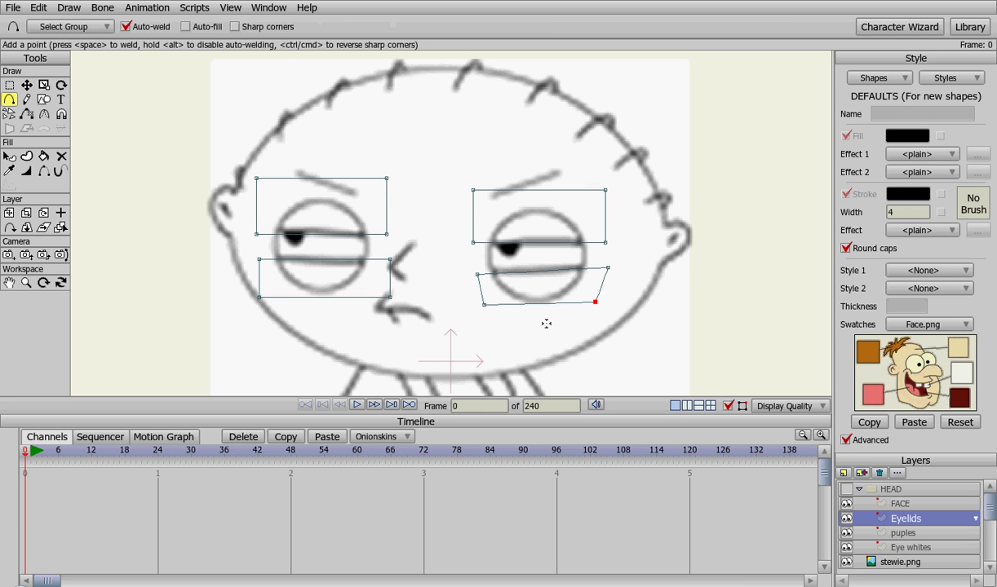
drag(541, 305, 541, 319)
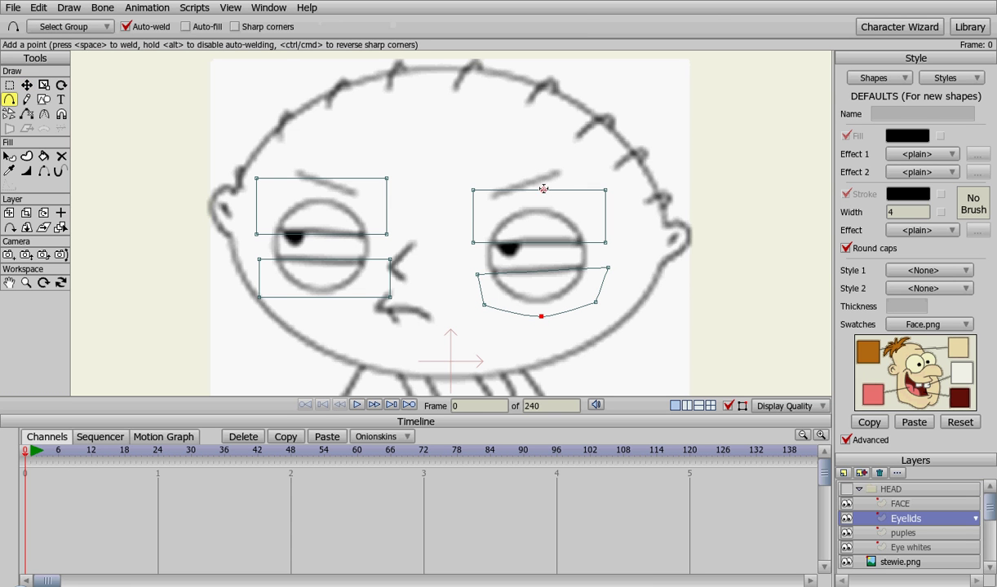
drag(538, 191, 537, 164)
drag(317, 180, 317, 150)
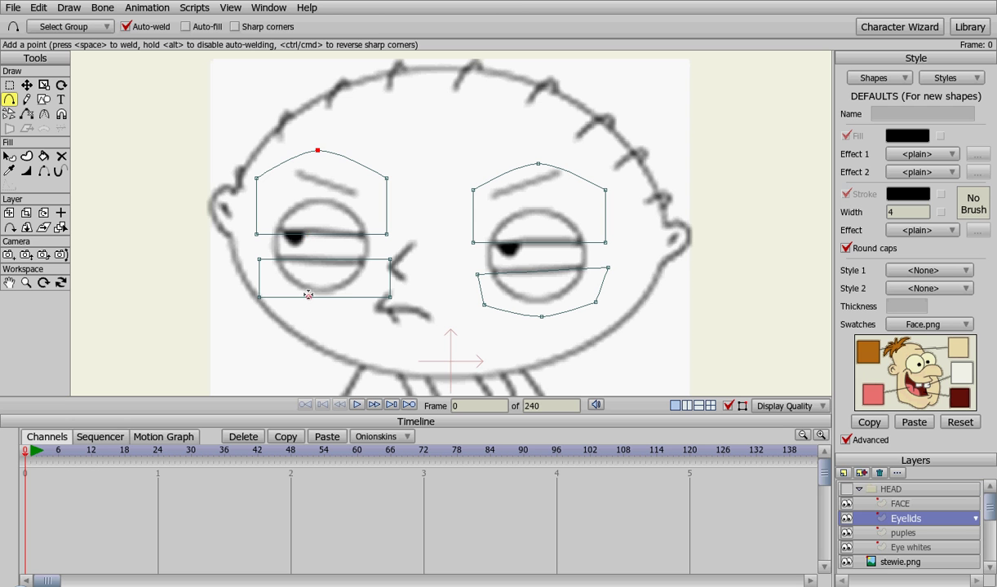
drag(318, 295, 325, 315)
Reshape the left eye's upper and lower eyelid outlines by moving their corners to fit the lid line and round the sides.
key(t)
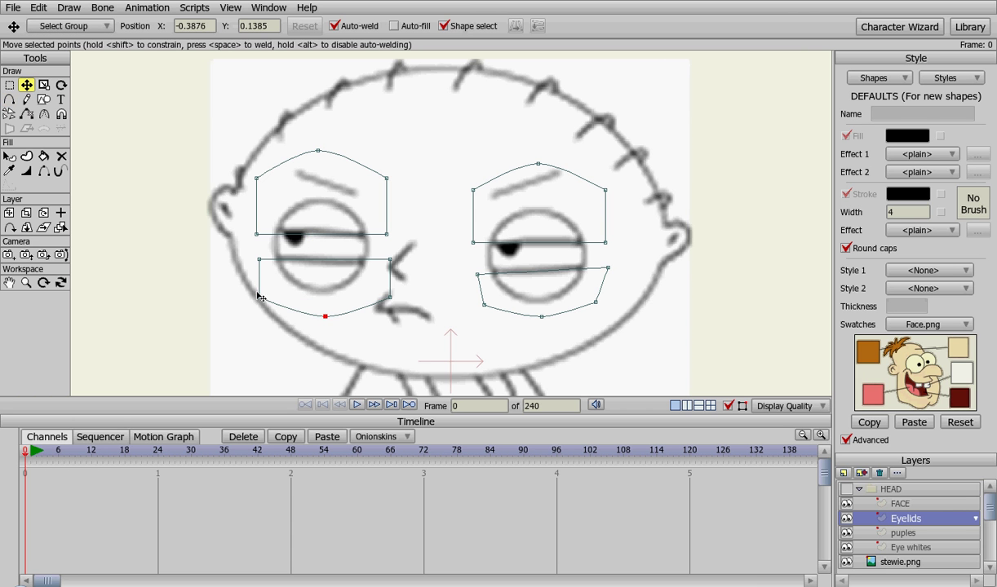
drag(261, 299, 272, 294)
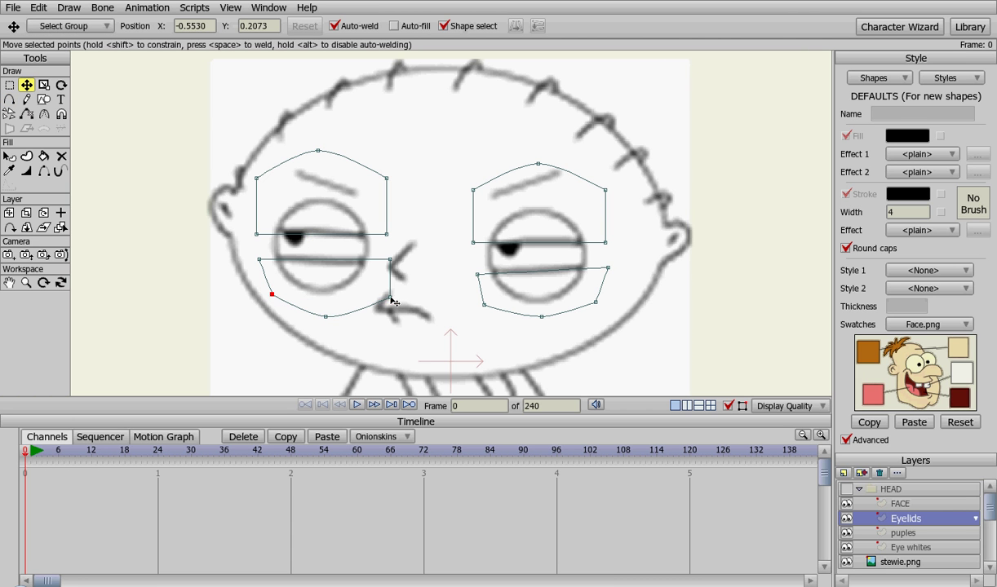
drag(391, 299, 377, 294)
drag(257, 235, 259, 229)
drag(389, 234, 381, 235)
drag(257, 178, 266, 179)
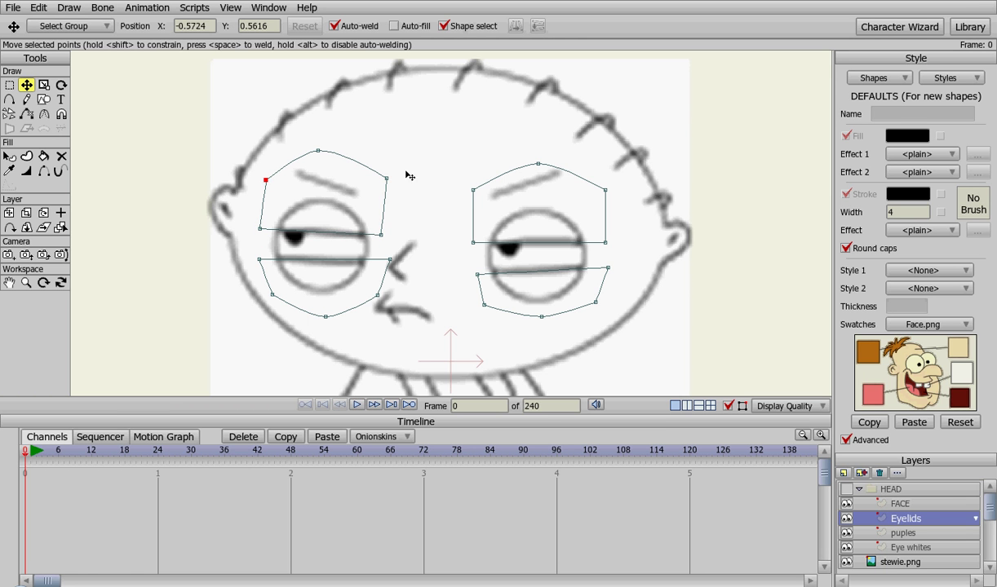
drag(386, 178, 384, 186)
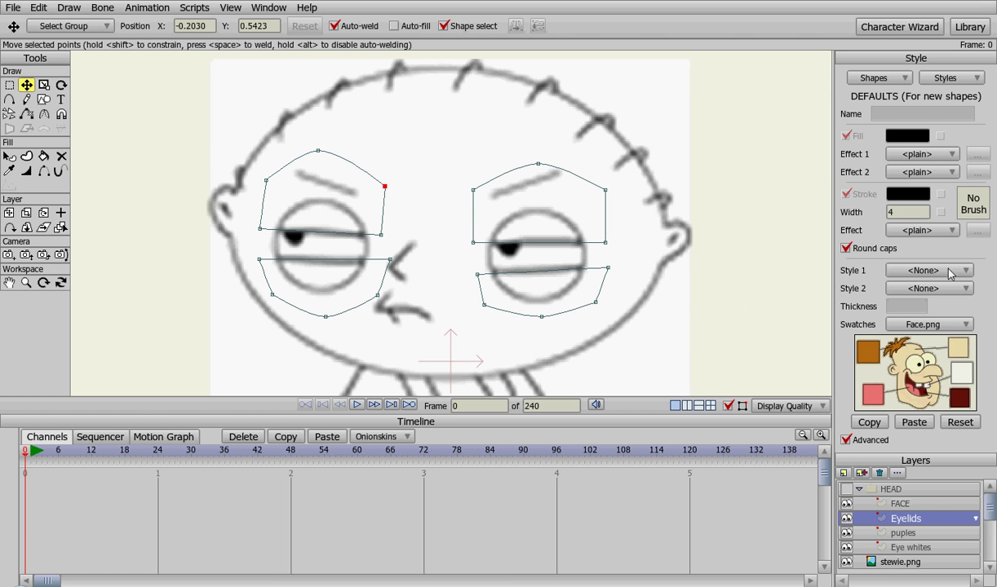
Set Style 1 to Skin, create filled shapes from all four eyelid outlines, and preview them in the HEAD group.
click(885, 266)
click(958, 295)
key(u)
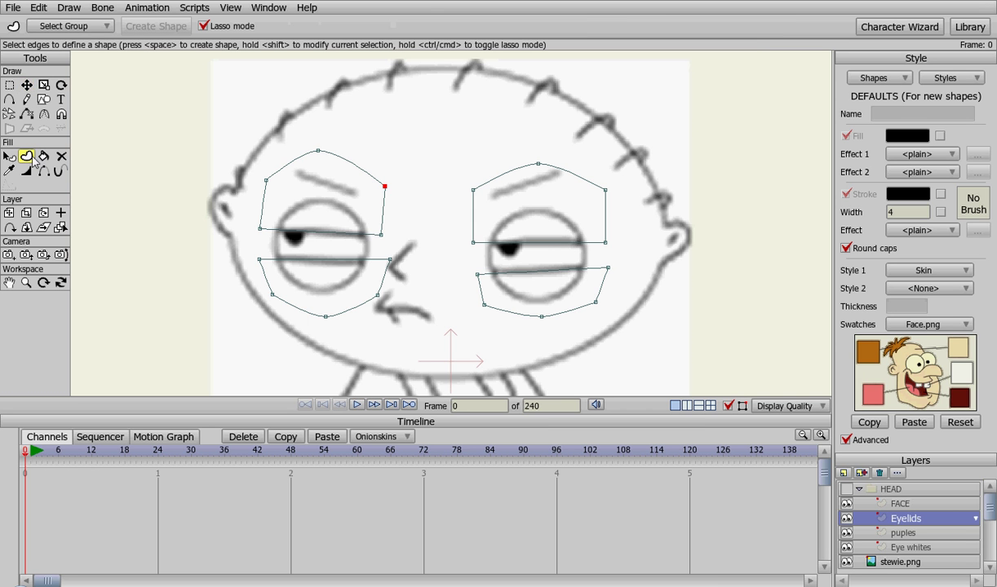
click(330, 153)
key(space)
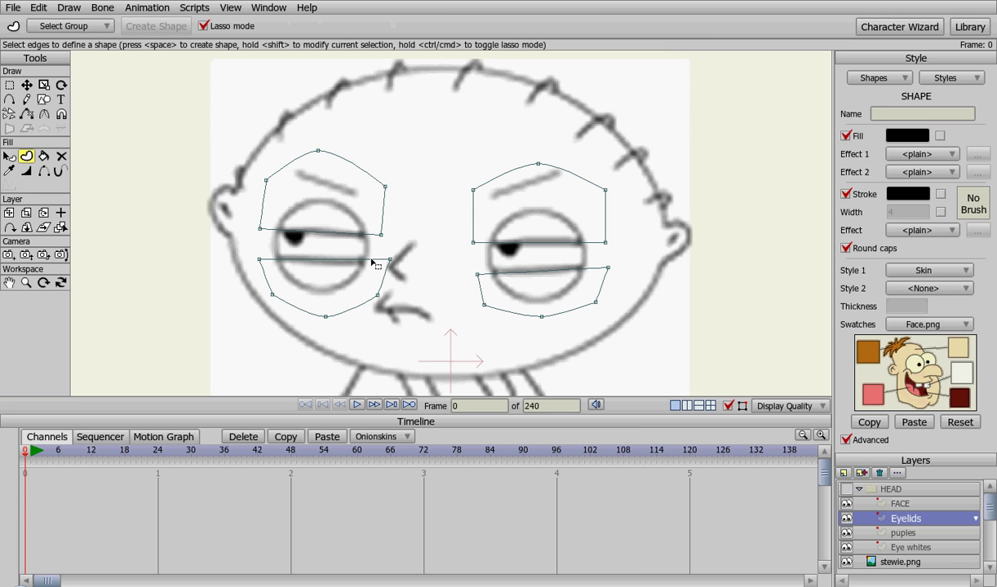
click(359, 258)
key(space)
click(473, 196)
key(space)
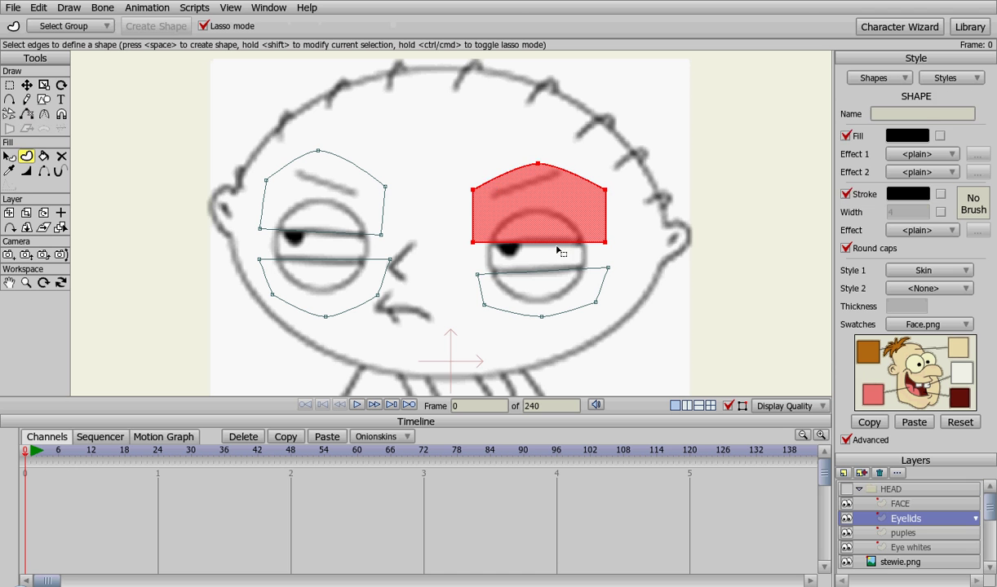
click(554, 275)
key(space)
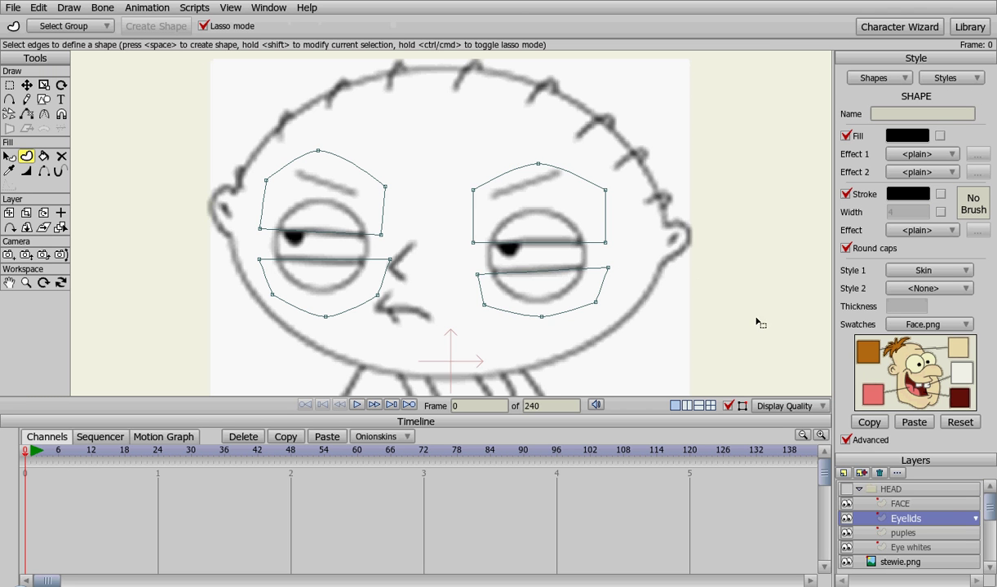
click(846, 489)
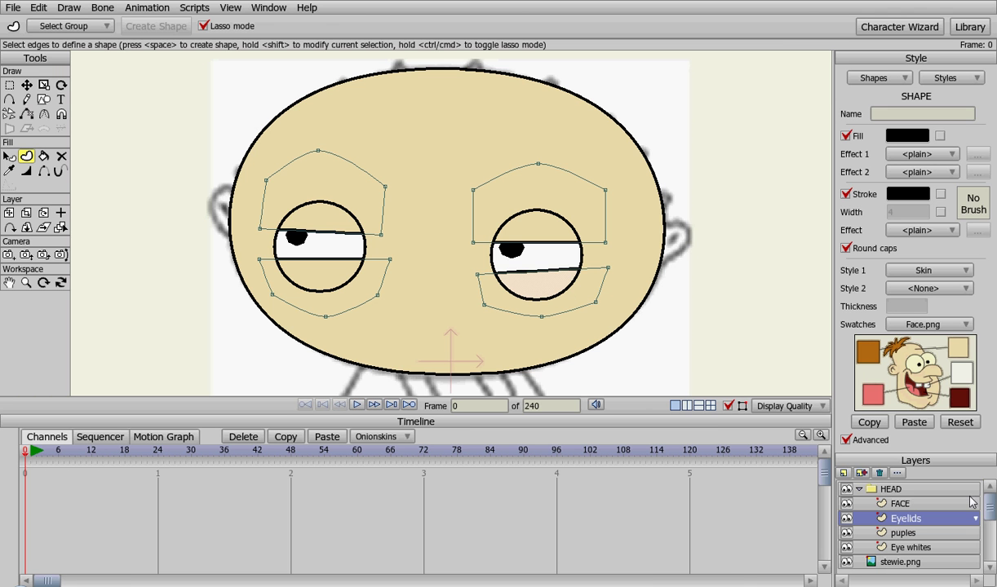
click(846, 489)
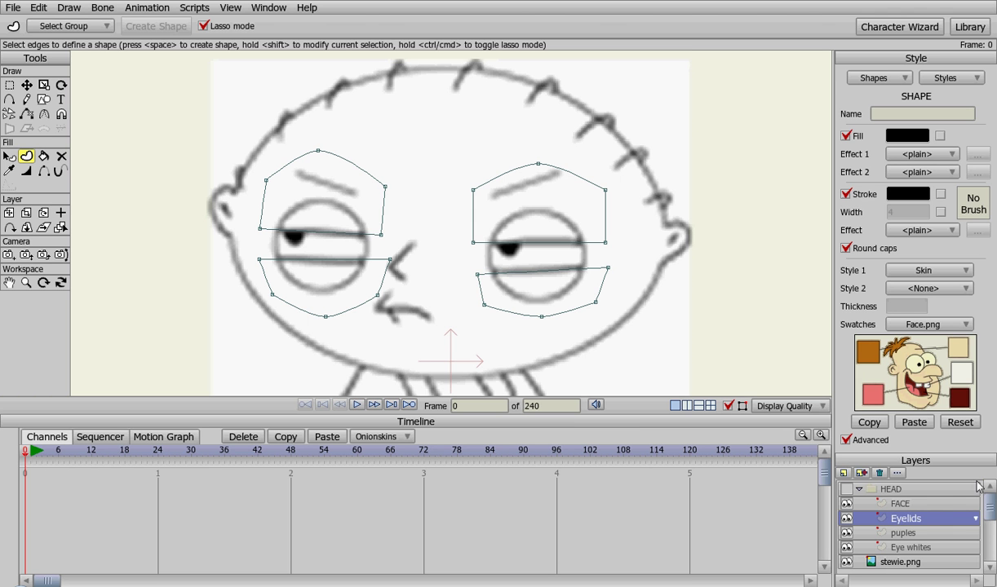
Draw the nose freehand on the FACE layer, tracing the angled line between the eyes in the reference image.
click(919, 504)
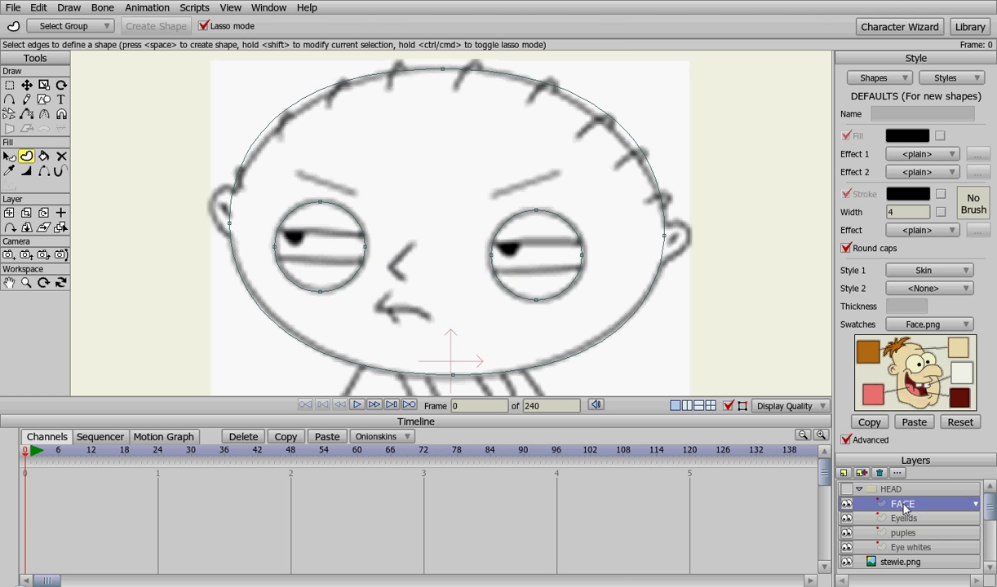
click(861, 473)
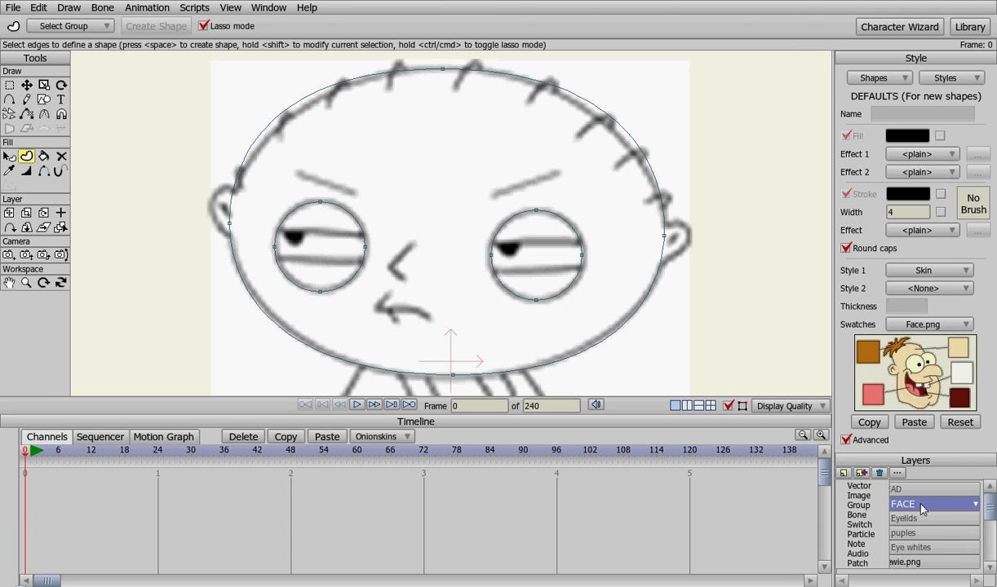
click(790, 497)
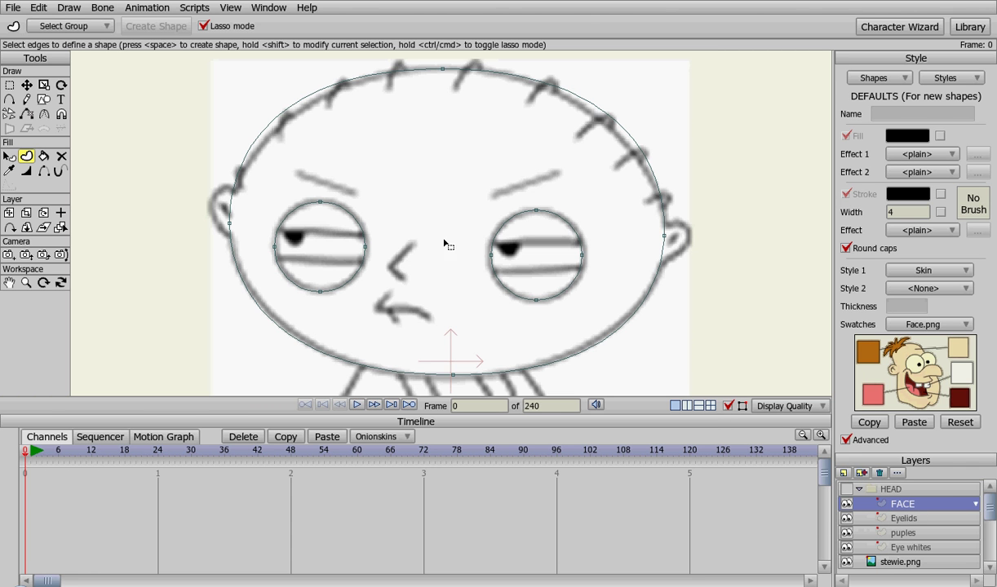
click(27, 102)
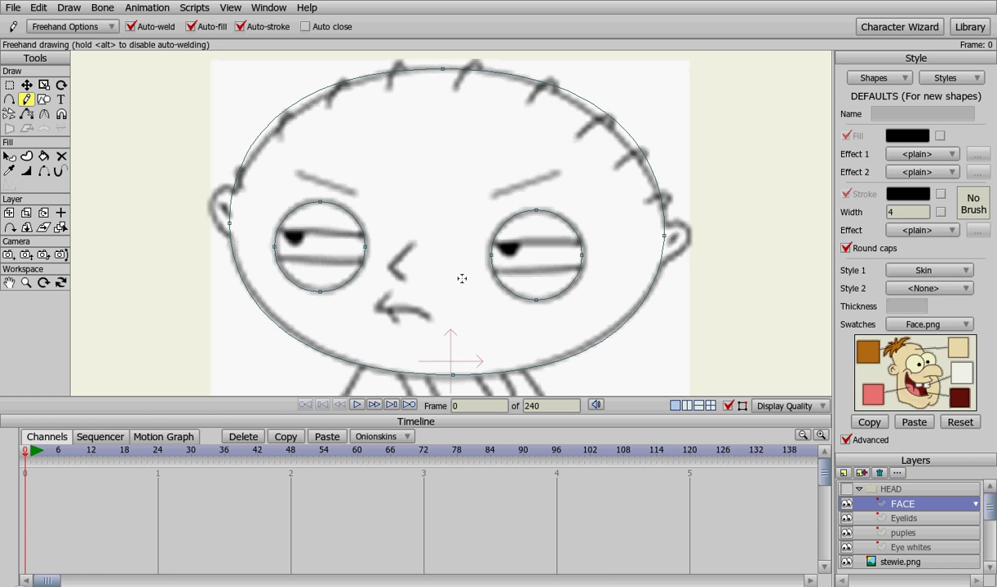
mouse_move(413, 241)
mouse_down()
mouse_move(389, 265)
mouse_move(424, 285)
mouse_up()
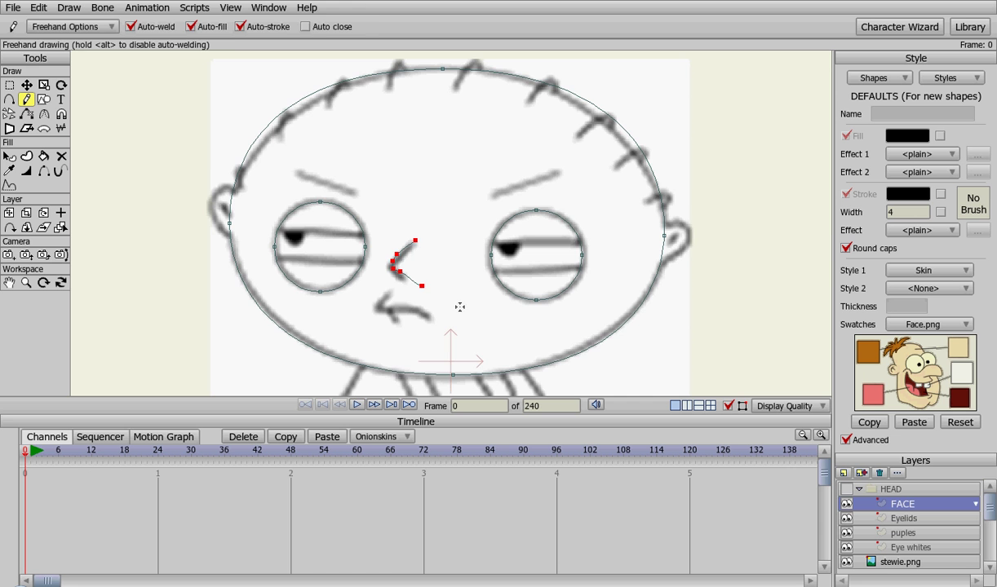
Move the nose line's points onto the reference nose and delete the surplus point at its lower end.
key(t)
scroll(414, 285, up, 4)
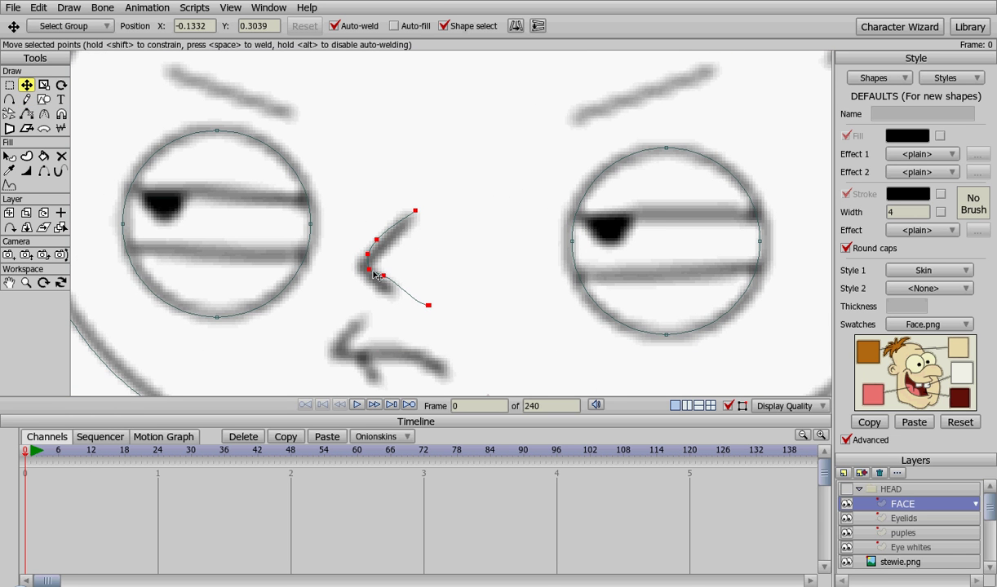
mouse_move(375, 275)
mouse_down()
mouse_move(363, 275)
mouse_move(375, 267)
mouse_move(380, 238)
mouse_move(398, 243)
mouse_move(413, 216)
mouse_up()
mouse_move(383, 275)
mouse_down()
mouse_move(397, 304)
mouse_move(392, 291)
mouse_up()
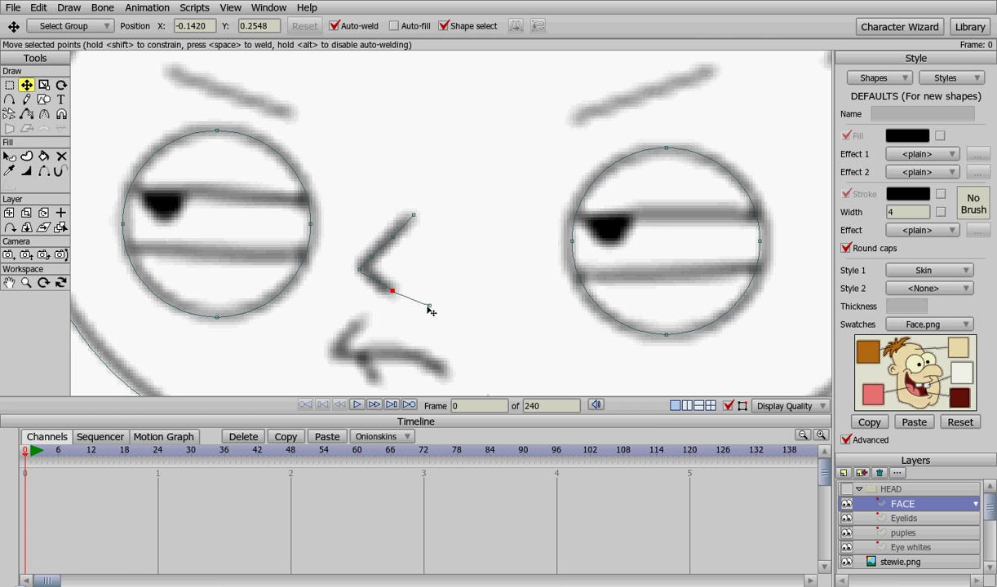
click(429, 306)
key(Delete)
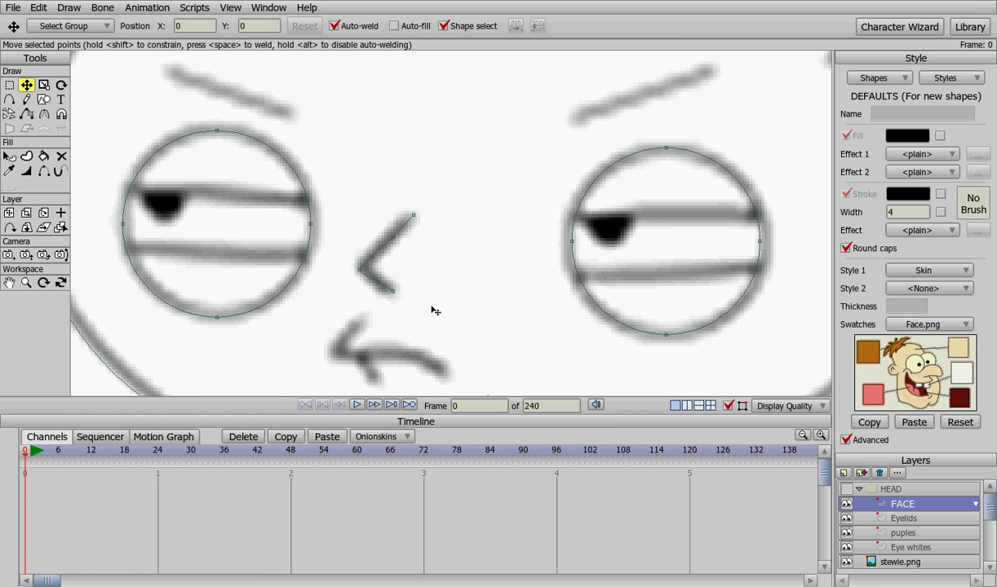
Move the nose line's lower points onto the reference nose and preview the line in the HEAD group.
click(378, 282)
click(391, 292)
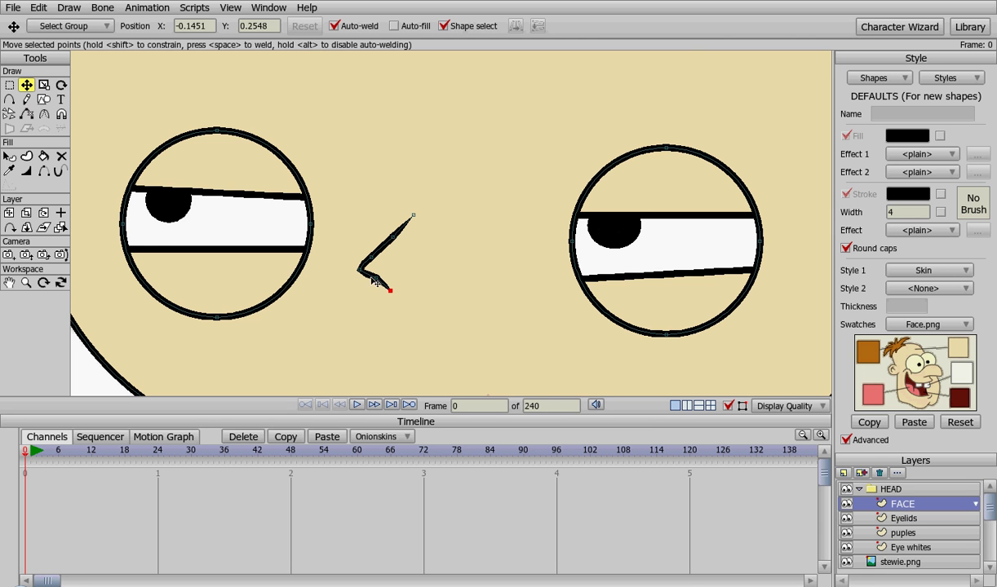
scroll(489, 282, down, 3)
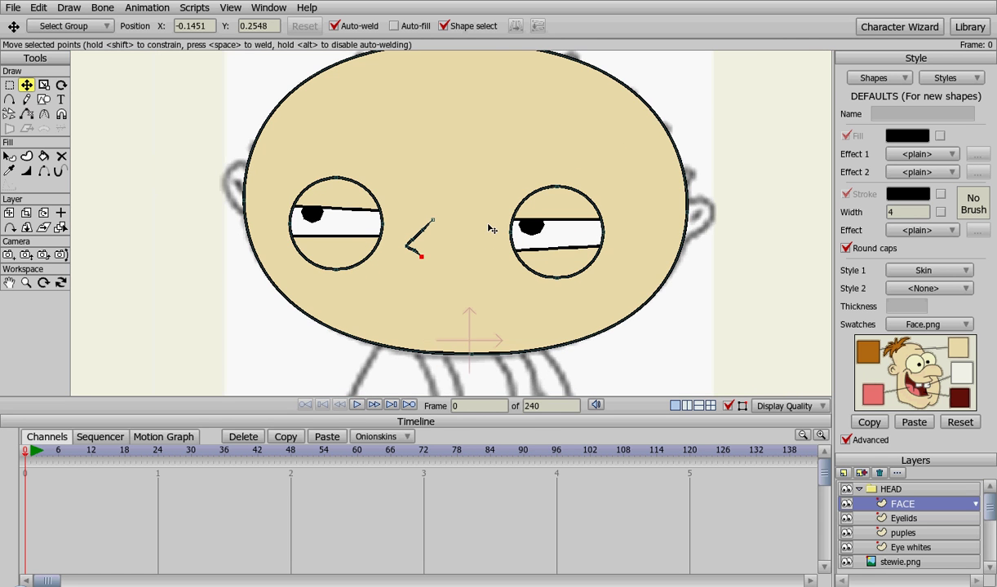
scroll(423, 252, up, 3)
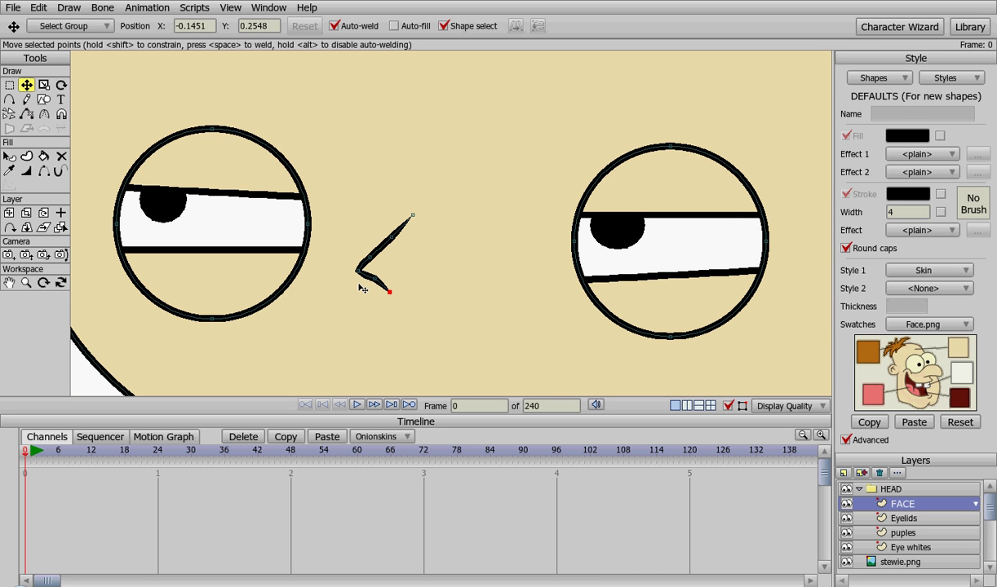
Thicken the line at the nose's bend and adjust the curvature of that point.
click(362, 276)
key(w)
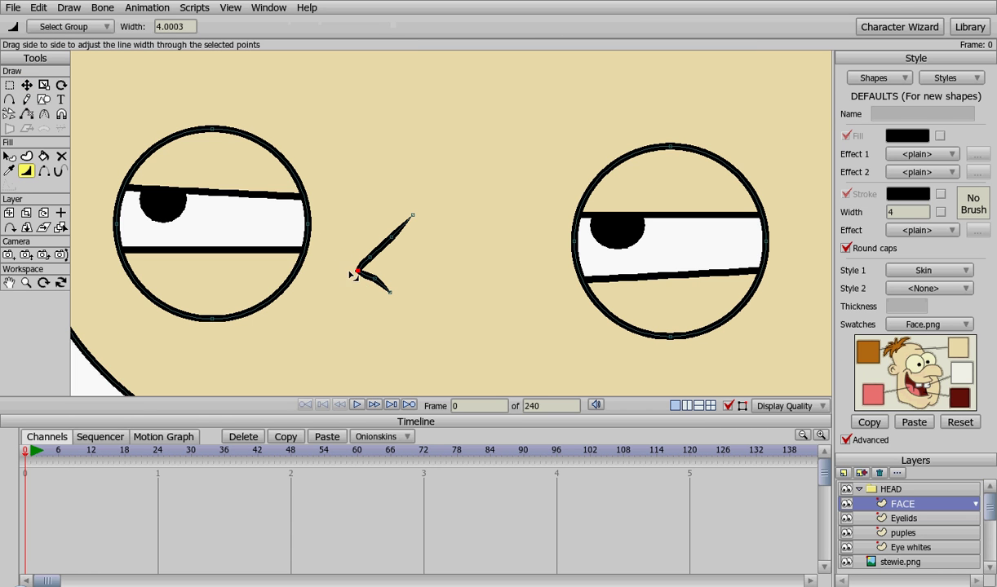
mouse_move(365, 278)
mouse_down()
mouse_move(384, 271)
mouse_move(373, 302)
mouse_up()
key(c)
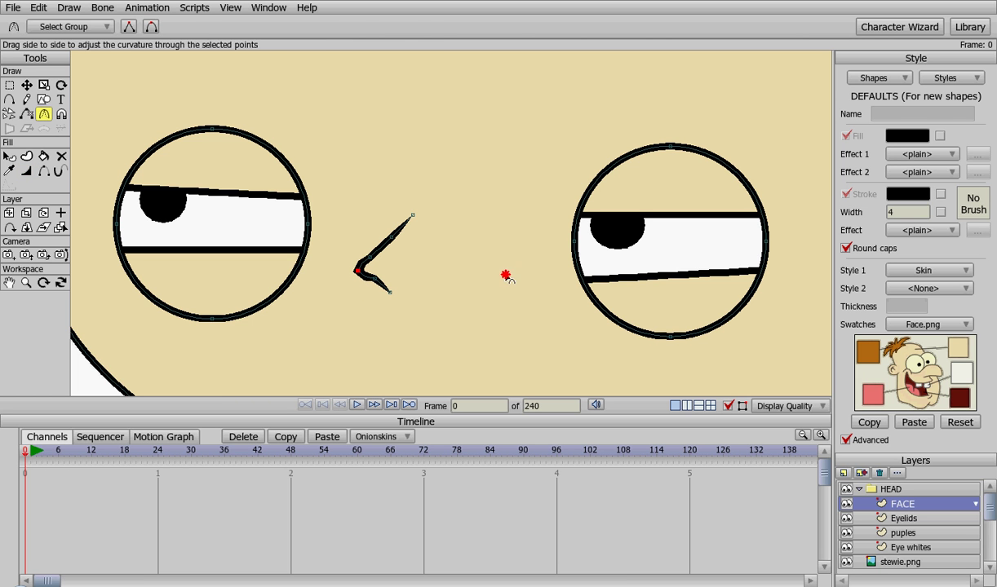
Move the nose's lower points and upper tip to smooth its outline.
key(t)
click(376, 283)
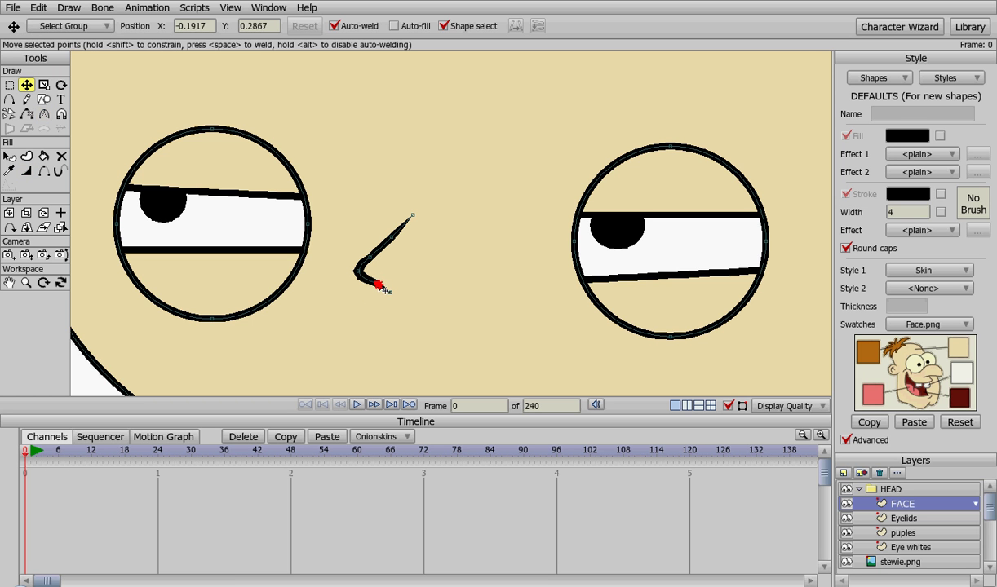
drag(396, 300, 396, 293)
click(413, 217)
scroll(478, 300, down, 4)
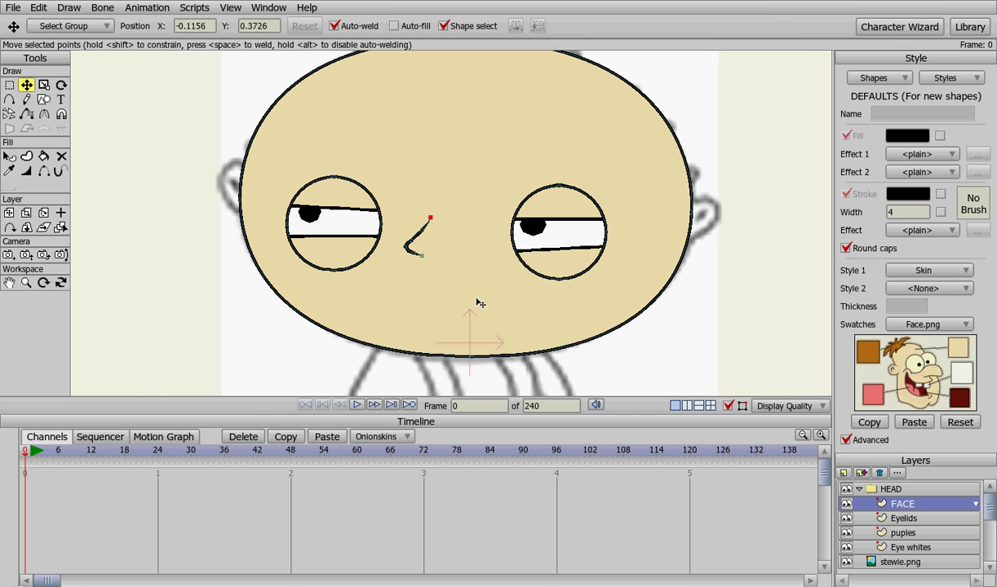
Hide the HEAD group and add a vector layer named eyebows above FACE.
click(846, 488)
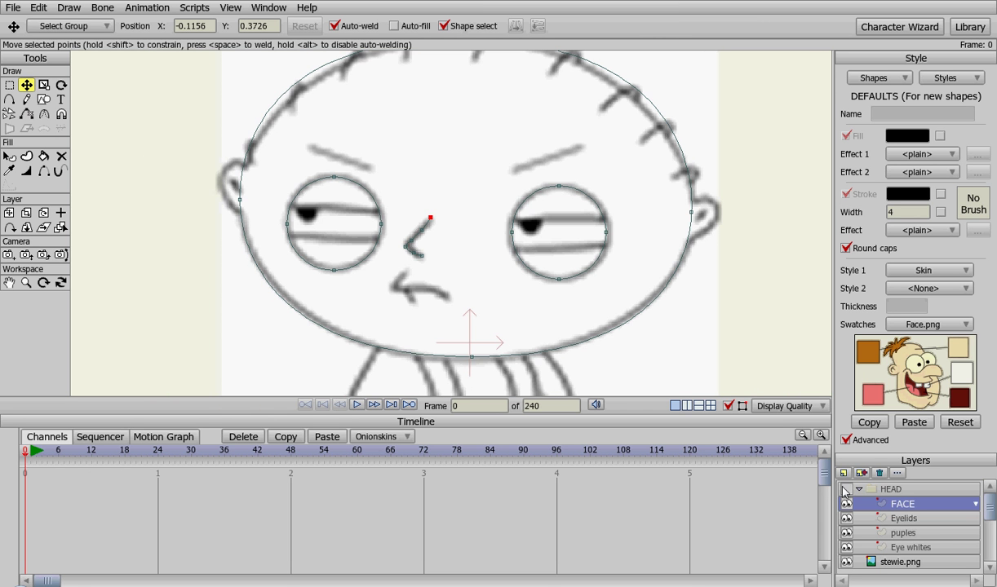
drag(451, 185, 430, 208)
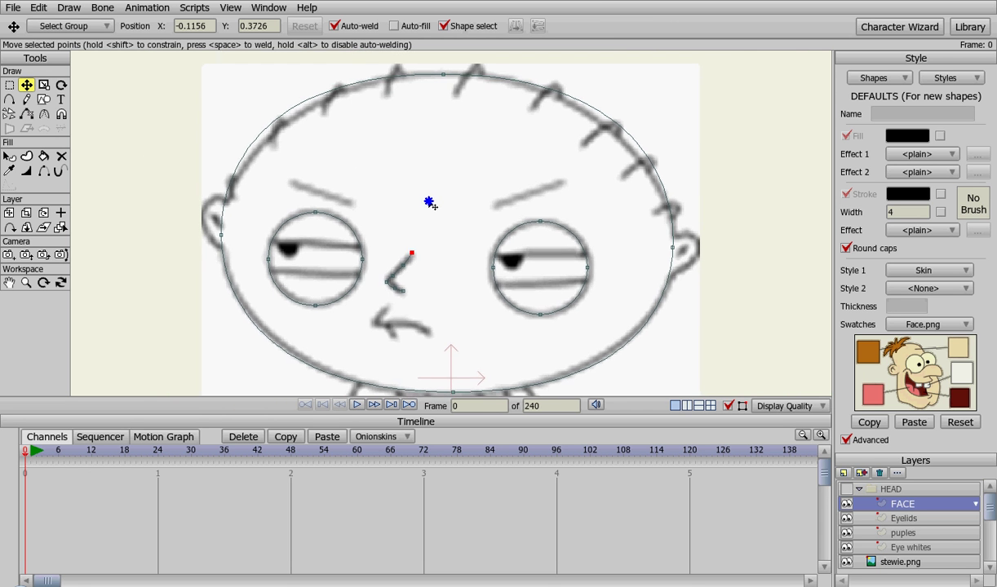
click(844, 475)
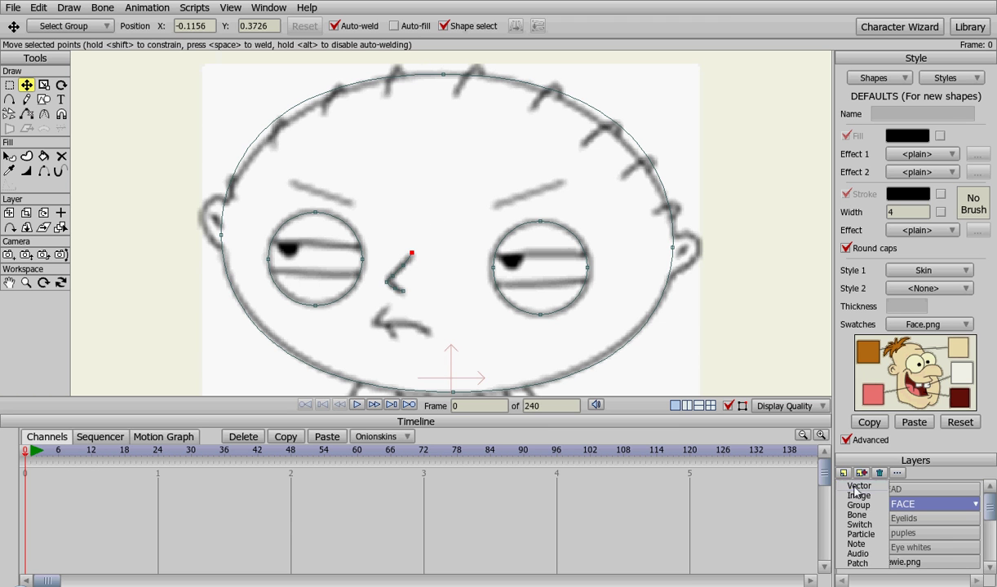
click(819, 462)
text(eyebows)
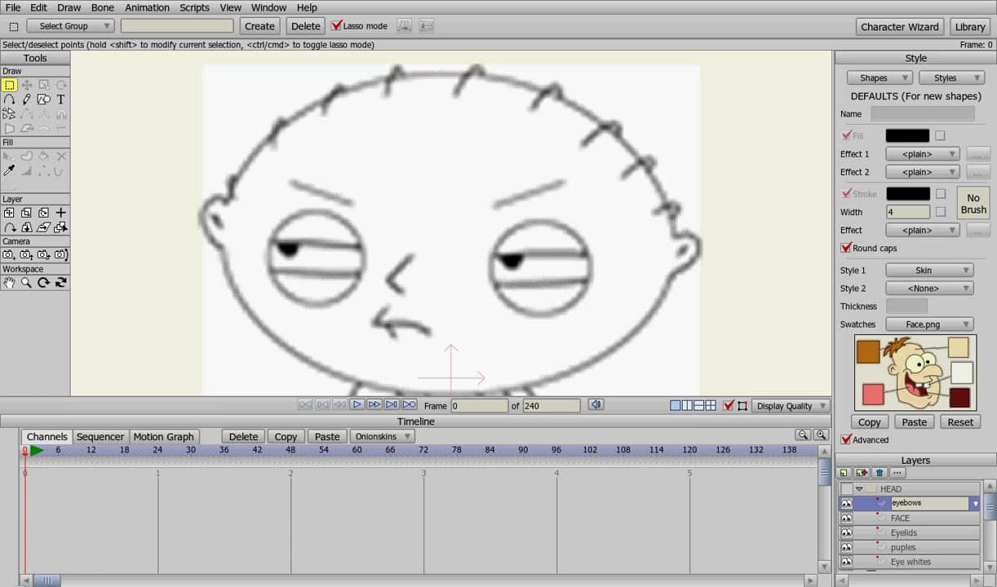
key(Return)
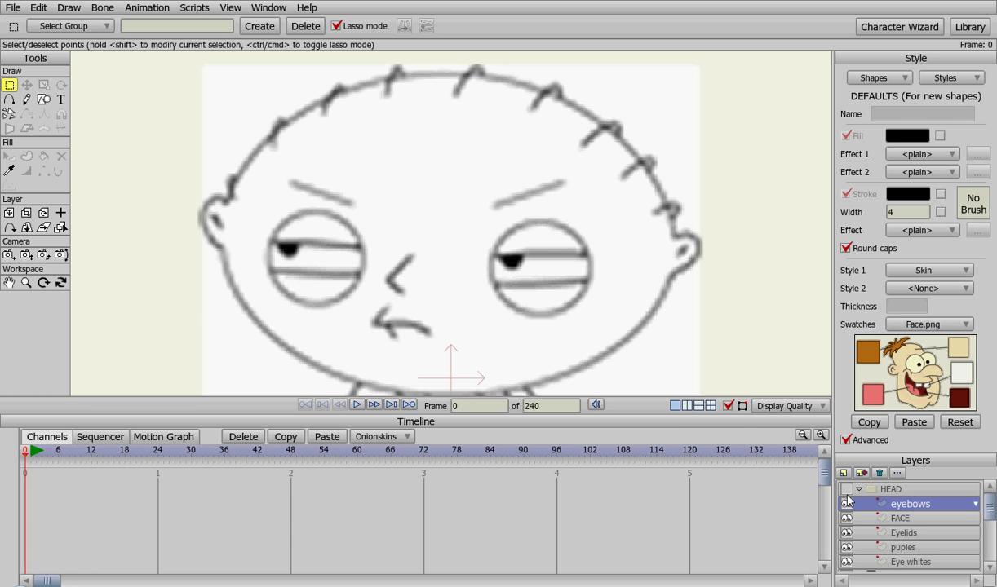
Draw both eyebrows freehand over the slanted brow lines in the reference image.
click(26, 98)
drag(352, 205, 290, 181)
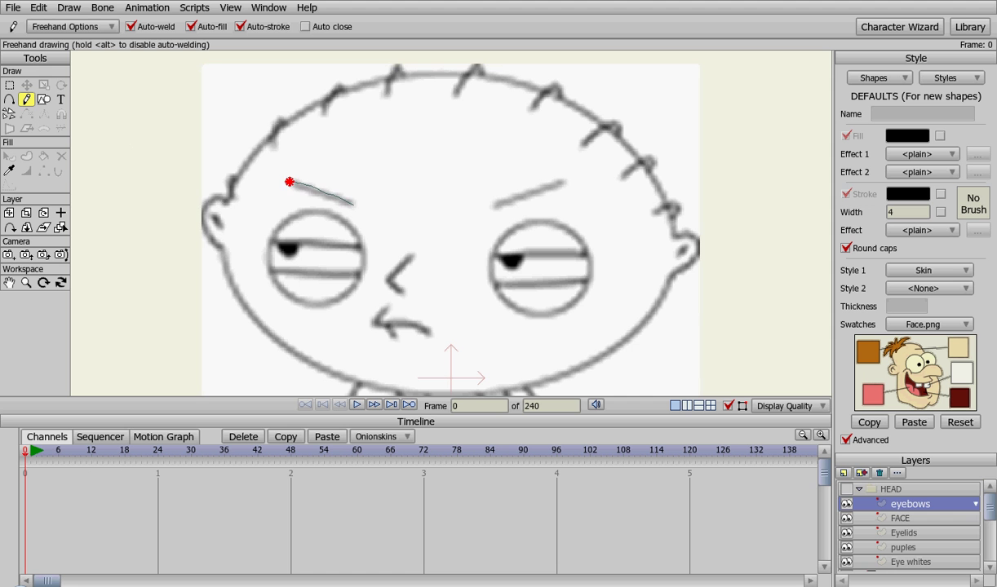
drag(495, 210, 575, 184)
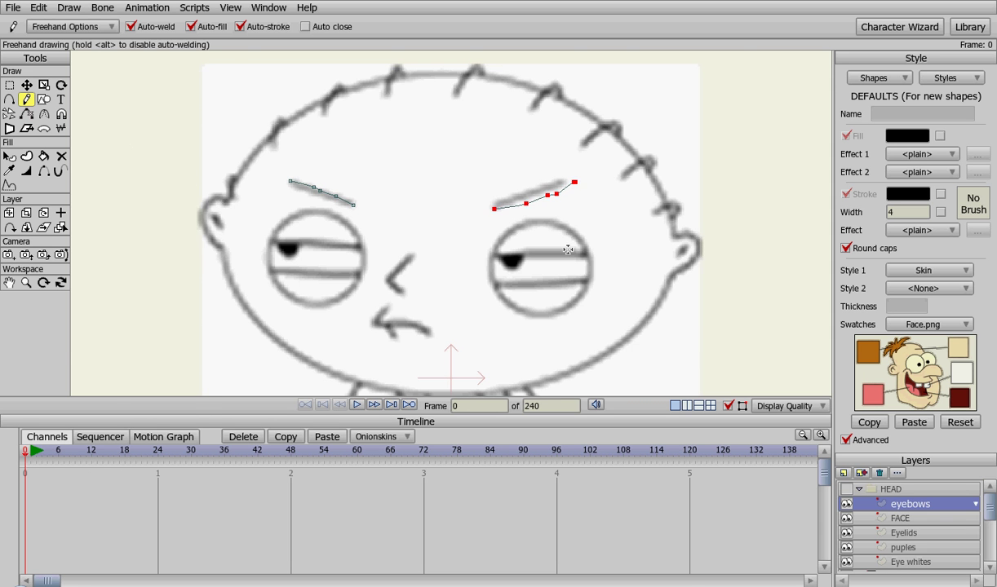
Move the left eyebrow's points so its line runs straight along the reference brow.
scroll(545, 234, up, 3)
key(t)
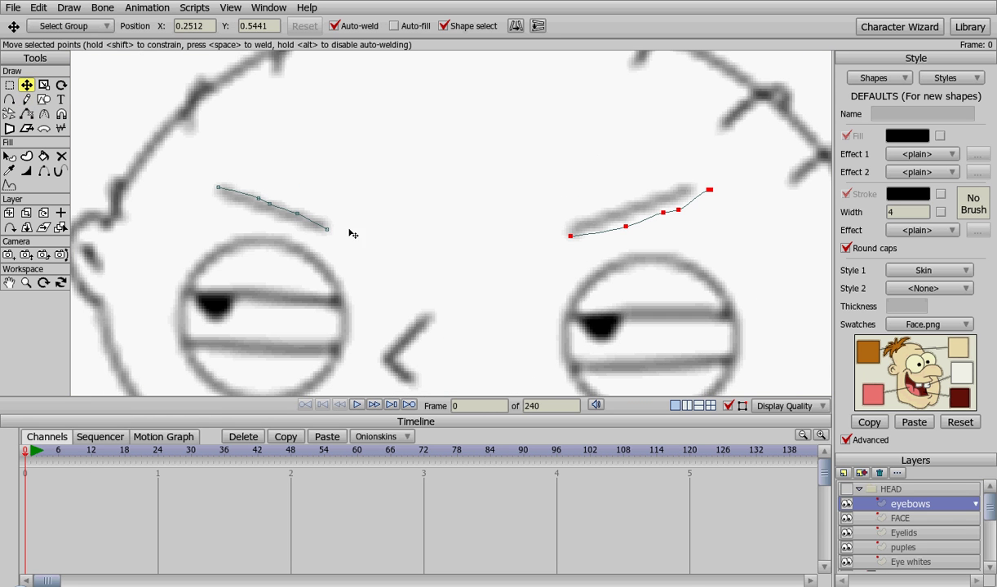
click(297, 216)
click(324, 229)
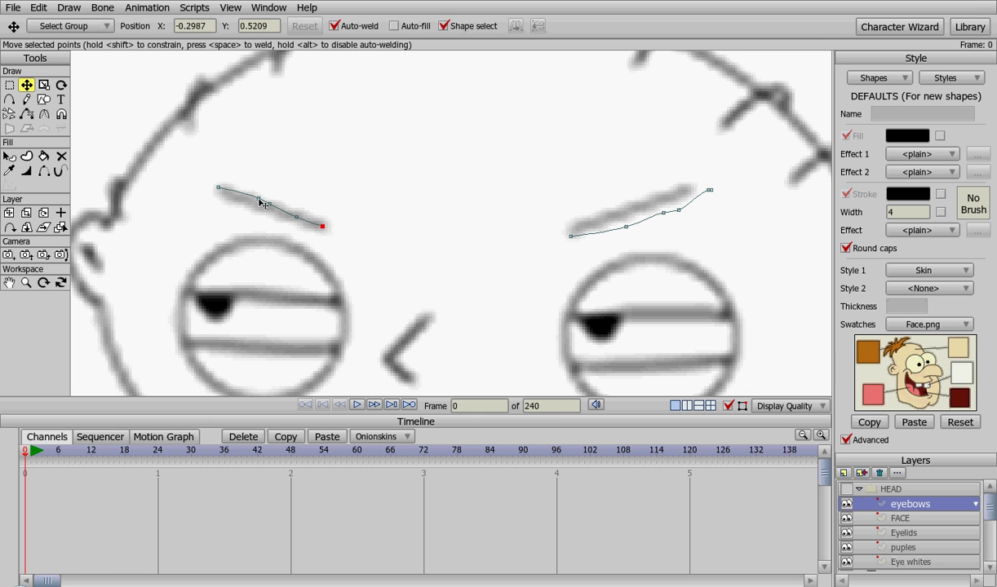
mouse_move(260, 201)
mouse_down()
mouse_move(251, 200)
mouse_move(271, 211)
mouse_up()
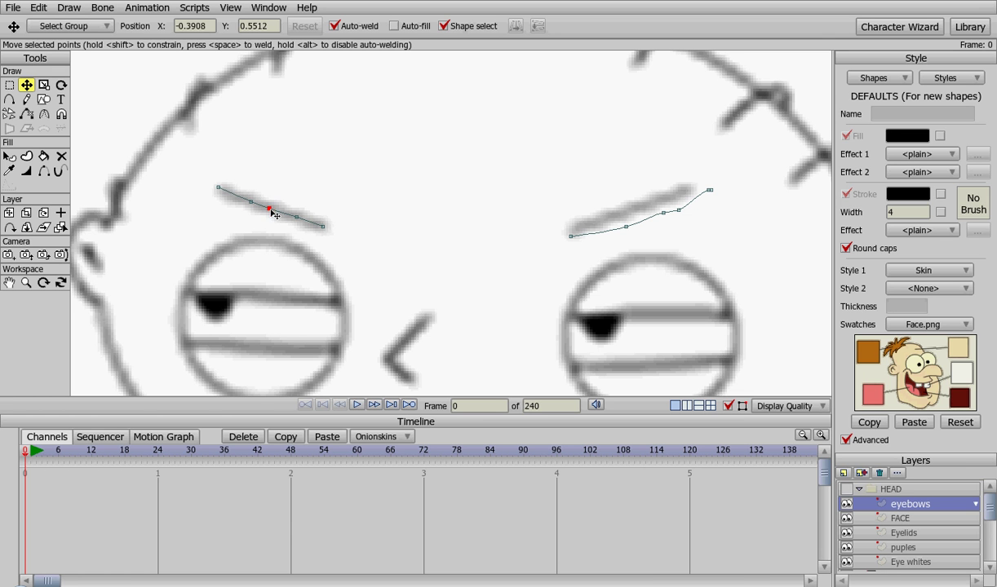
click(218, 191)
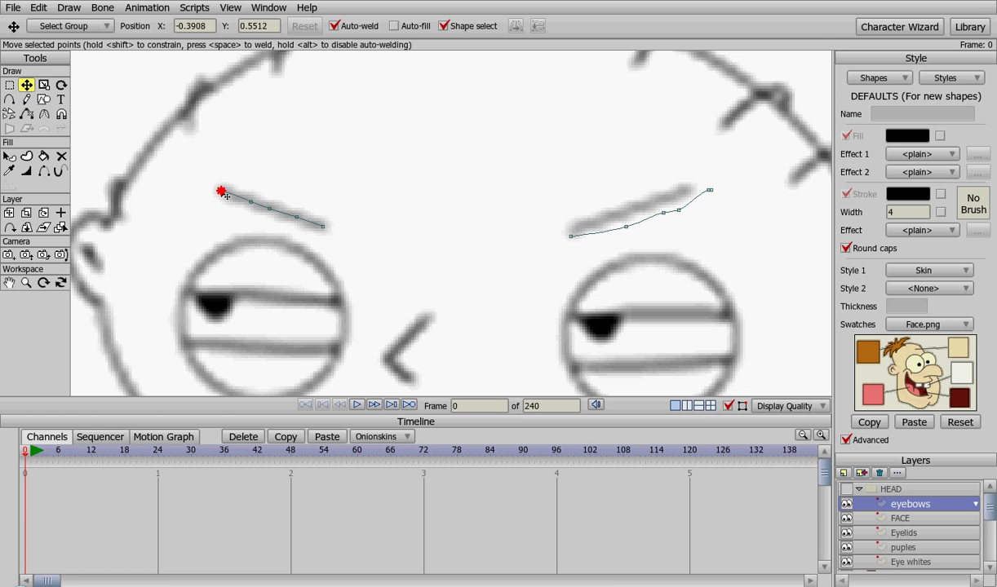
Align the right eyebrow's points with the reference, delete the surplus outer end point, and preview the HEAD group.
click(571, 237)
mouse_move(626, 227)
mouse_down()
mouse_move(609, 220)
mouse_move(688, 192)
mouse_up()
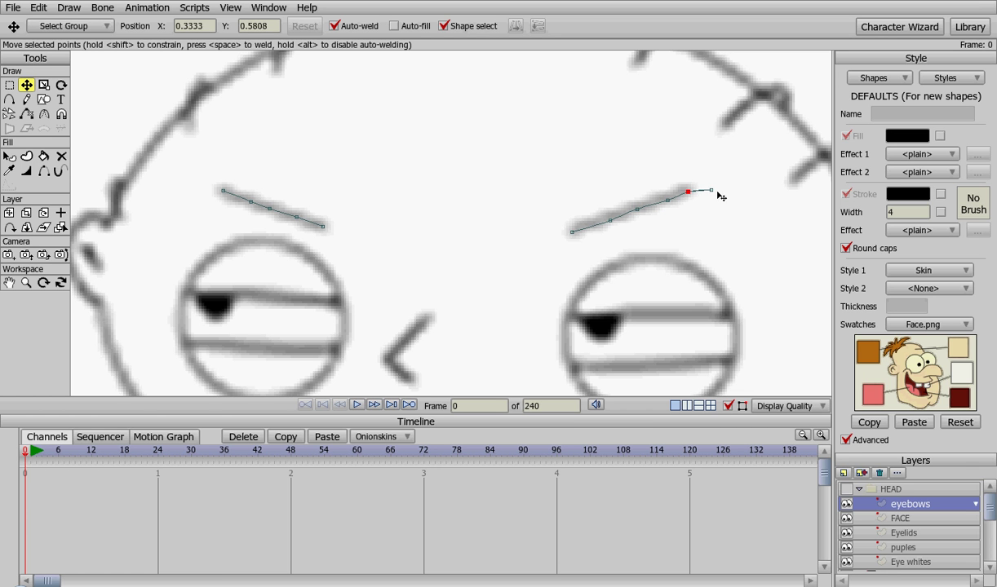
click(712, 191)
key(Delete)
click(611, 221)
scroll(595, 276, down, 5)
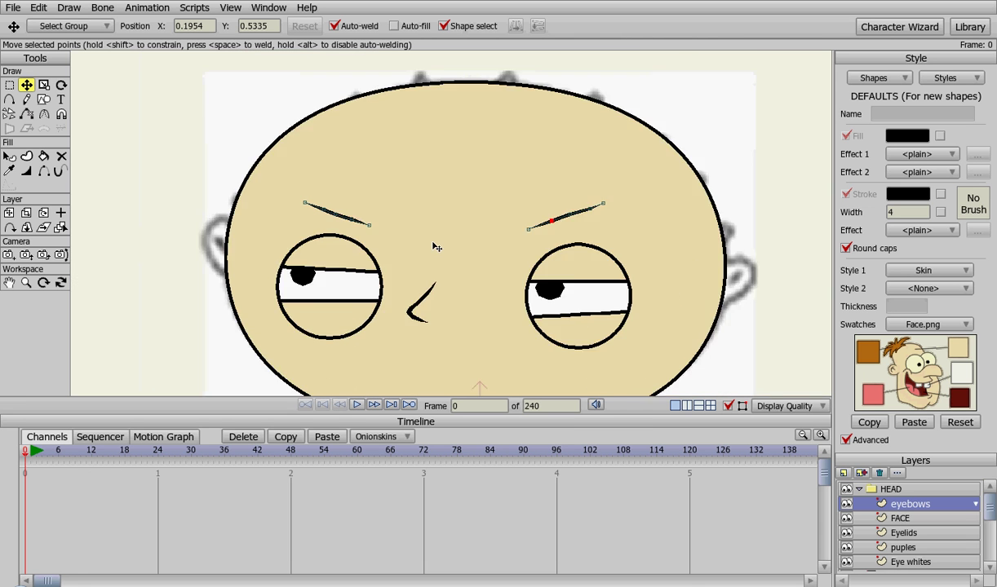
Thicken the tapered ends of both eyebrow lines with Line Width, making the right eyebrow's outer end about 3.25 wide.
scroll(436, 247, up, 3)
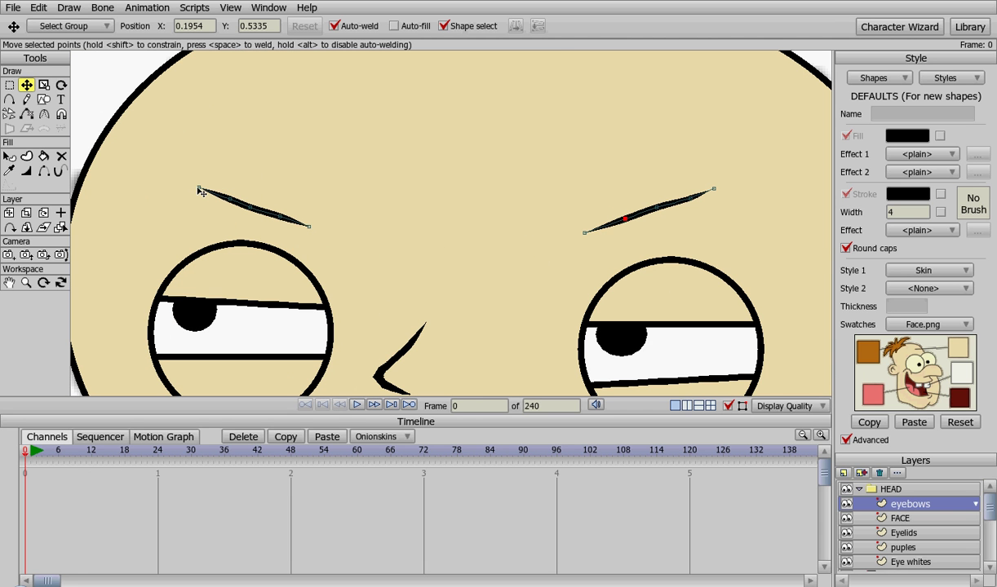
key(w)
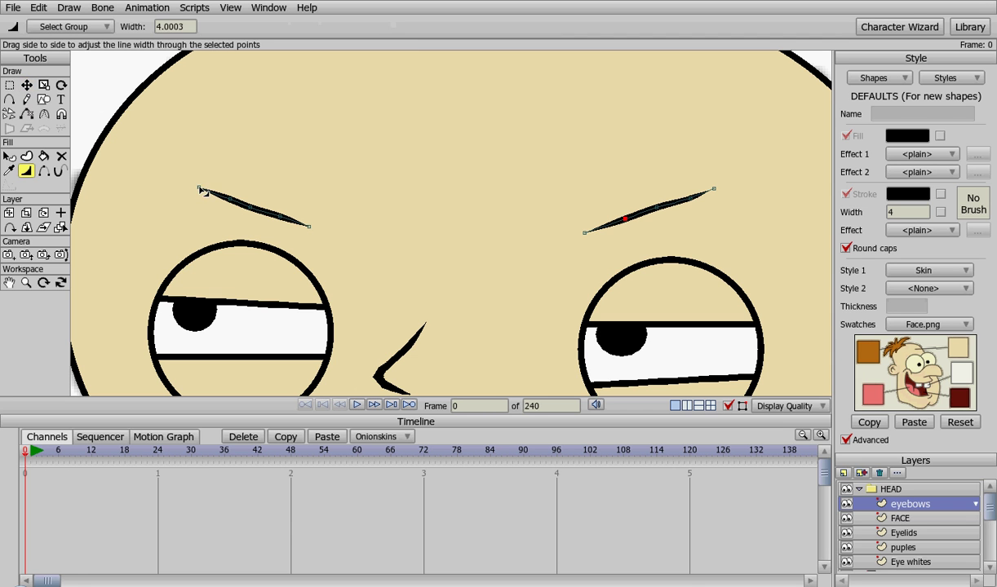
mouse_move(200, 189)
mouse_down()
mouse_move(196, 181)
mouse_move(178, 189)
mouse_move(232, 171)
mouse_move(241, 179)
mouse_up()
drag(310, 227, 341, 200)
drag(585, 234, 721, 188)
scroll(427, 200, down, 3)
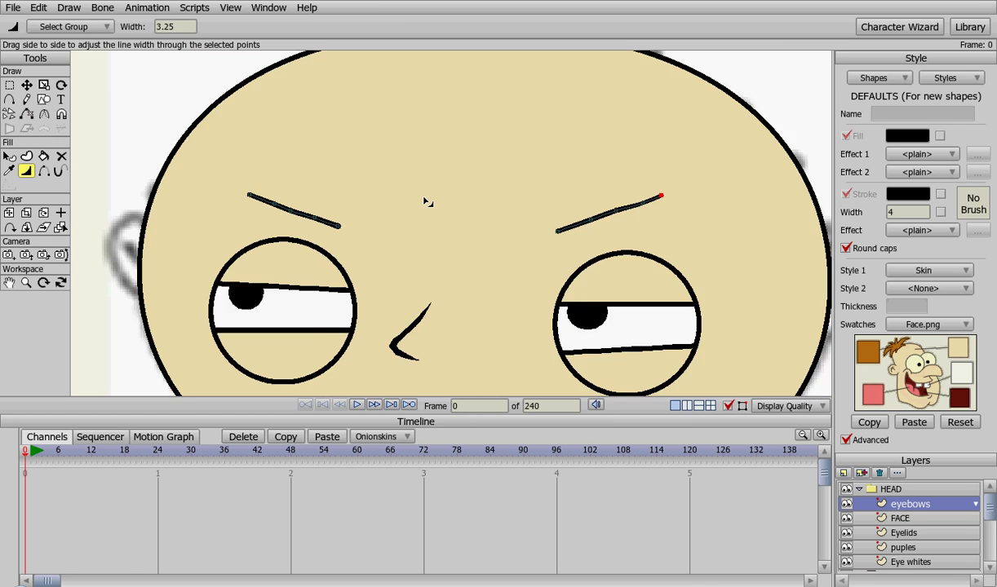
drag(573, 214, 585, 230)
scroll(563, 237, down, 2)
scroll(563, 236, up, 1)
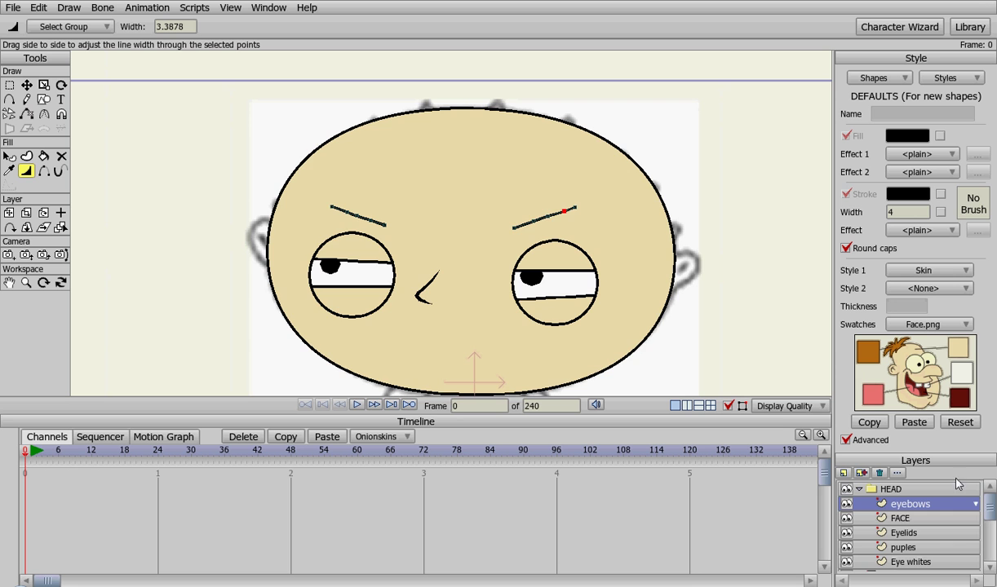
Hide the HEAD group and add a vector layer named hair above eyebows.
click(846, 491)
scroll(630, 311, up, 1)
scroll(616, 328, down, 1)
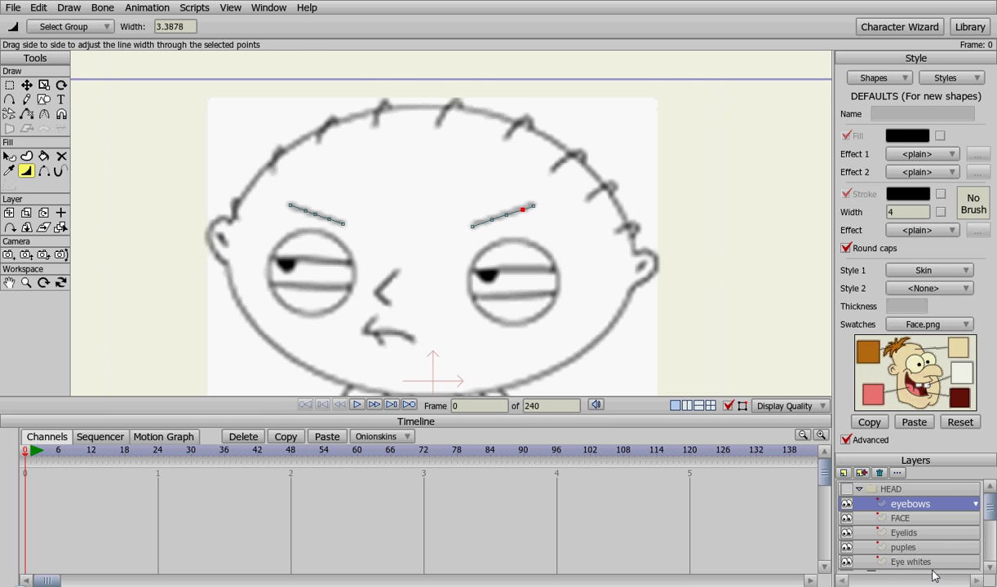
click(845, 474)
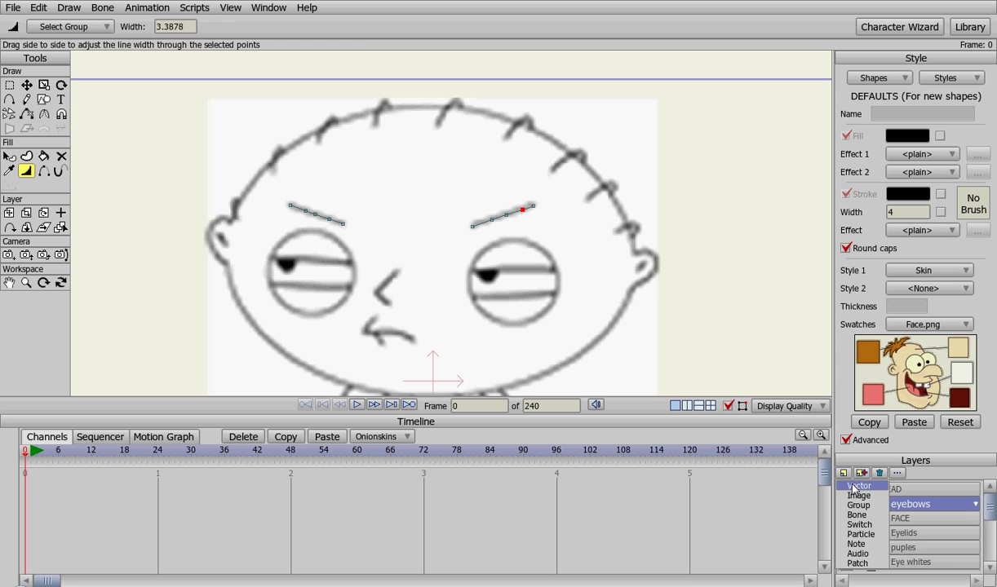
click(856, 486)
text(ha)
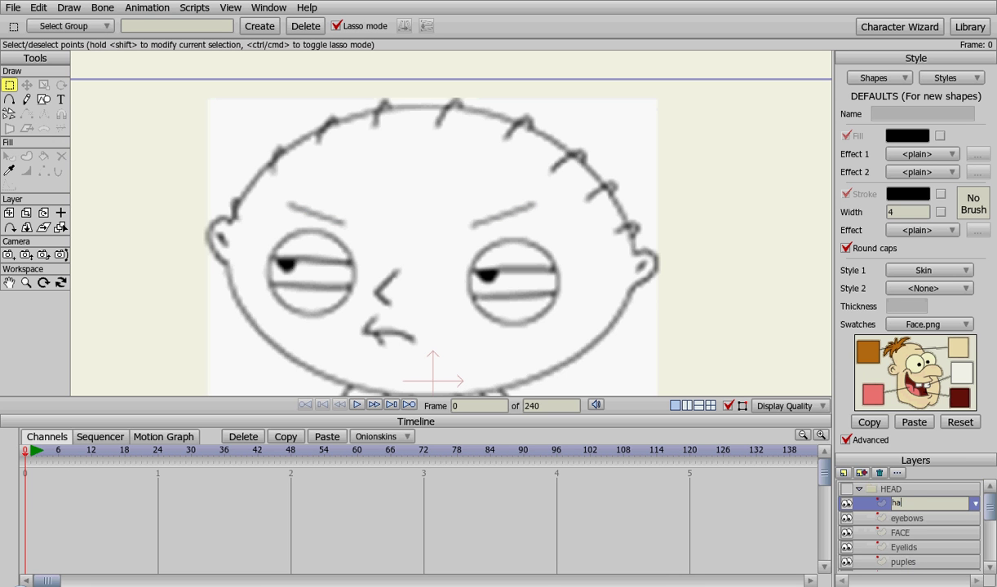
text(ir)
key(Return)
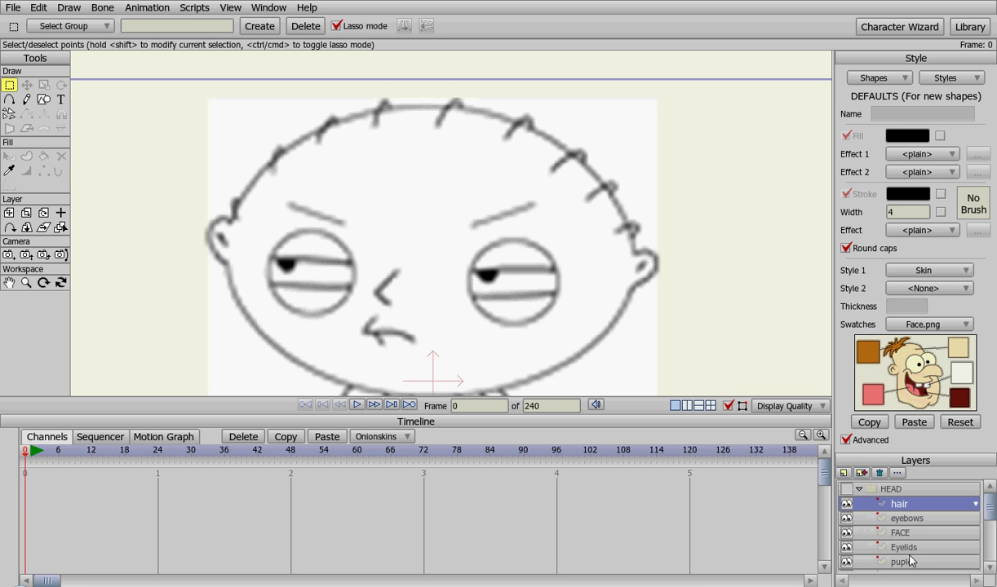
Trace five hooked hair strands with Add Point, from beside the left ear to the crown of the head.
scroll(501, 193, up, 2)
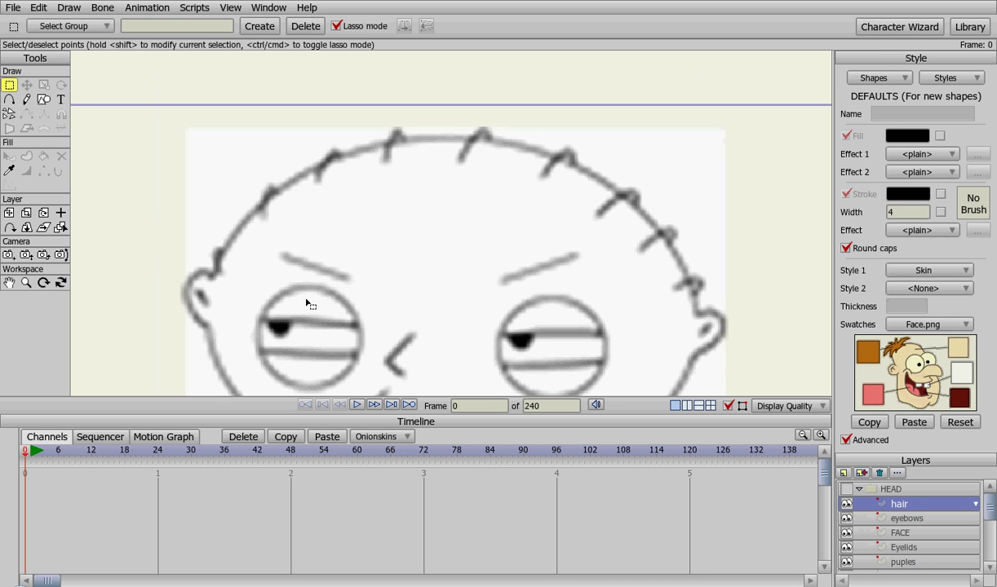
scroll(207, 249, up, 3)
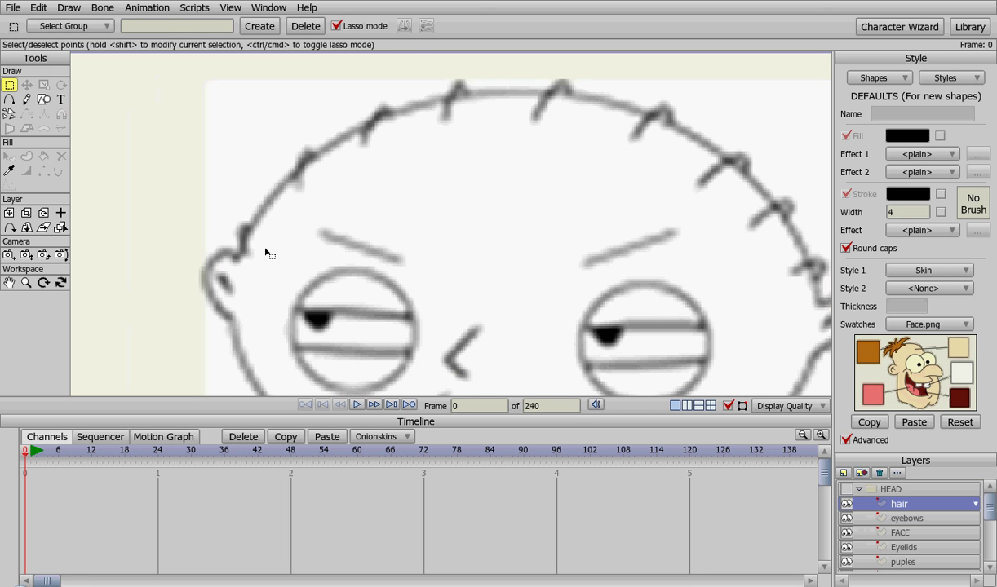
key(a)
drag(250, 259, 239, 226)
drag(298, 185, 305, 150)
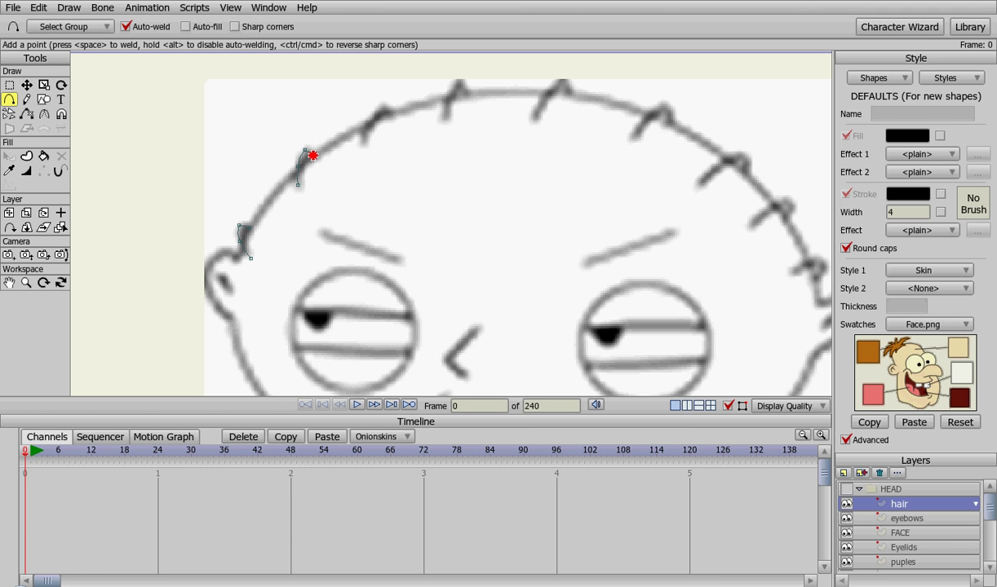
mouse_move(365, 141)
mouse_down()
mouse_move(382, 107)
mouse_move(390, 117)
mouse_move(444, 105)
mouse_move(460, 81)
mouse_move(470, 97)
mouse_up()
mouse_move(531, 118)
mouse_down()
mouse_move(563, 76)
mouse_move(574, 94)
mouse_up()
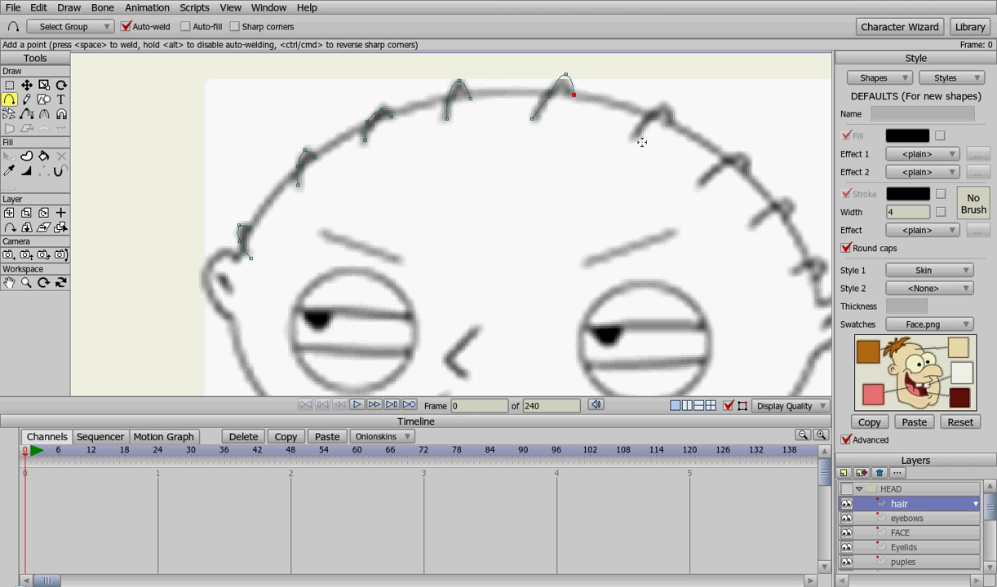
Trace the four remaining hair strands down the head's right side and show the HEAD group again.
mouse_move(635, 137)
mouse_down()
mouse_move(668, 104)
mouse_move(673, 124)
mouse_up()
mouse_move(702, 184)
mouse_down()
mouse_move(744, 154)
mouse_move(745, 178)
mouse_up()
mouse_move(755, 228)
mouse_down()
mouse_move(781, 204)
mouse_move(788, 214)
mouse_up()
mouse_move(774, 269)
mouse_down()
mouse_move(657, 239)
mouse_move(708, 230)
mouse_move(701, 242)
mouse_up()
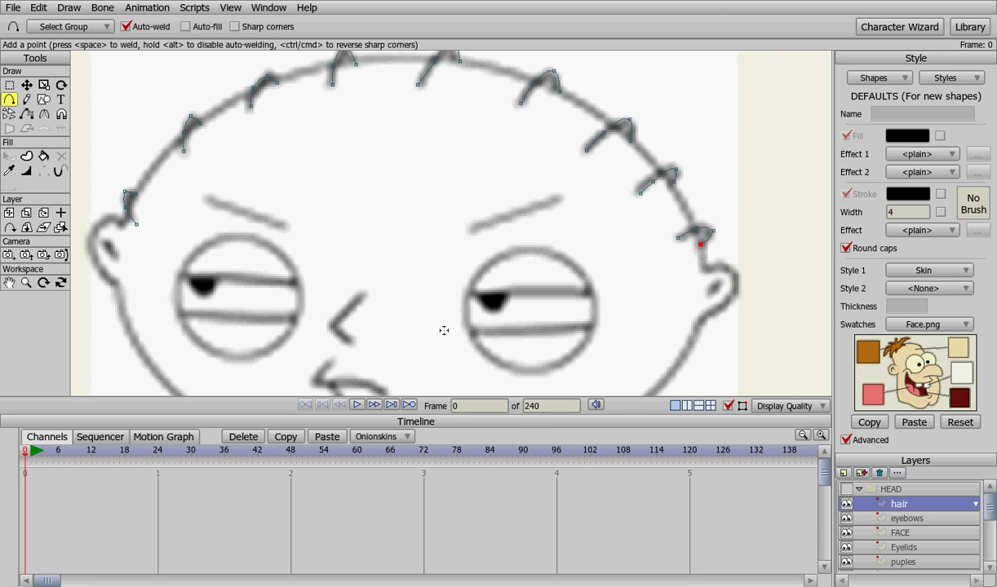
drag(429, 301, 470, 337)
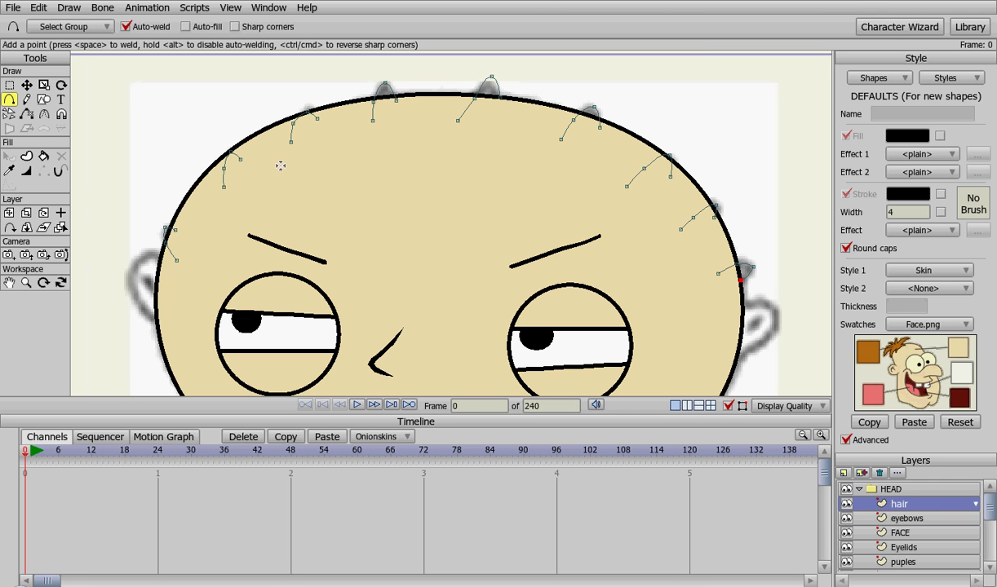
key(t)
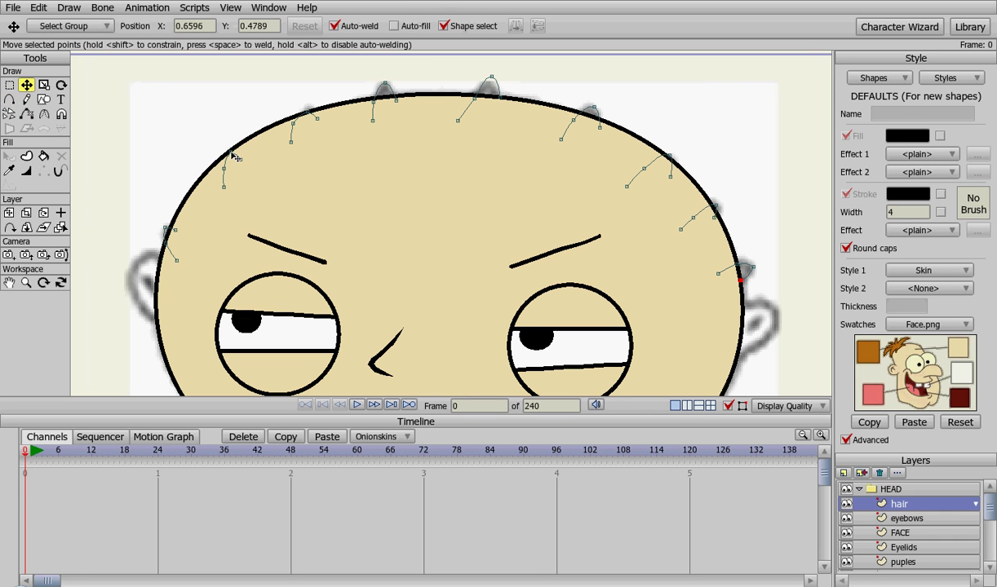
Adjust the tip and end points of the hair strands so their hooked ends meet the head's outline.
click(232, 153)
mouse_move(225, 148)
mouse_down()
mouse_move(214, 166)
mouse_move(238, 150)
mouse_up()
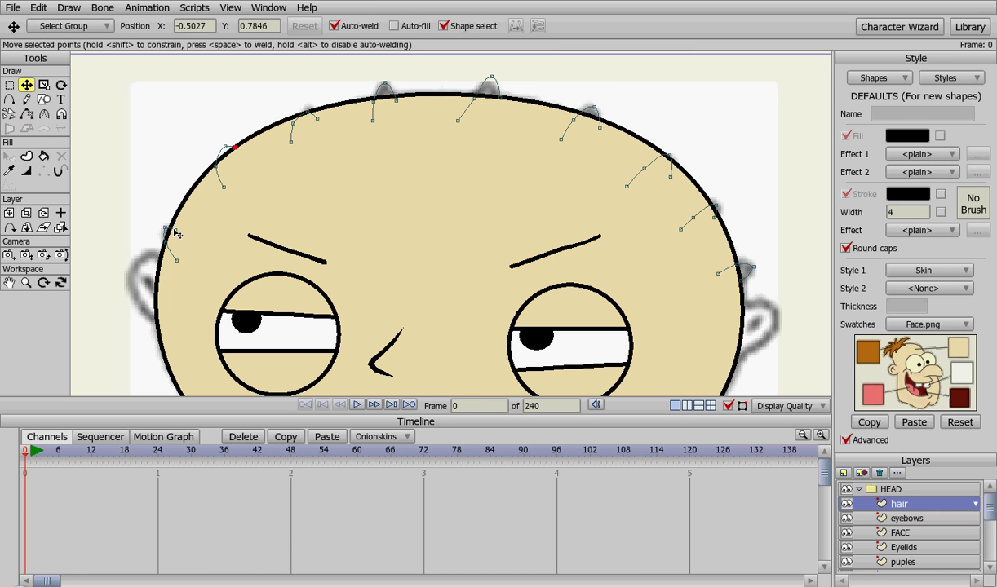
drag(166, 229, 162, 245)
drag(311, 118, 334, 116)
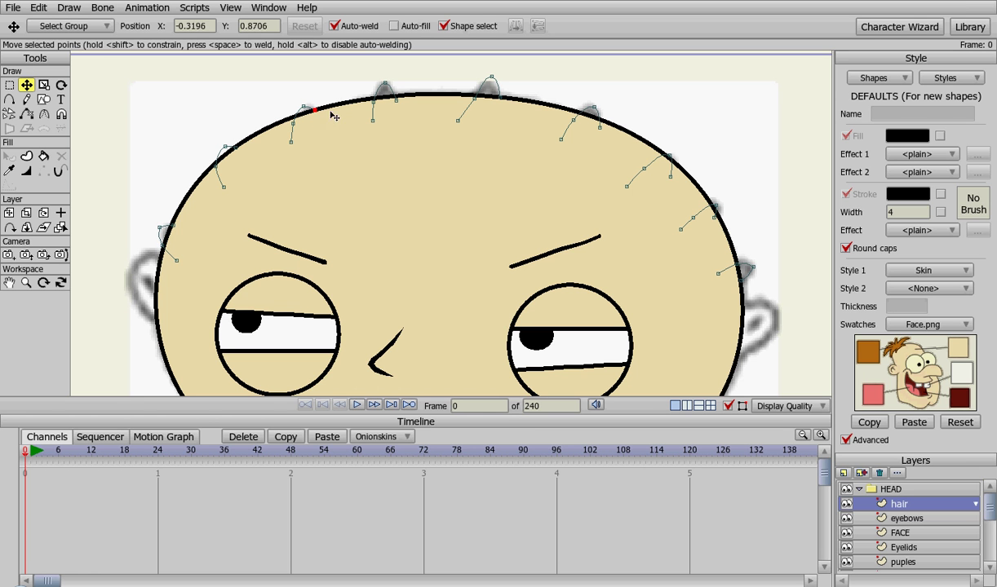
click(396, 99)
click(601, 121)
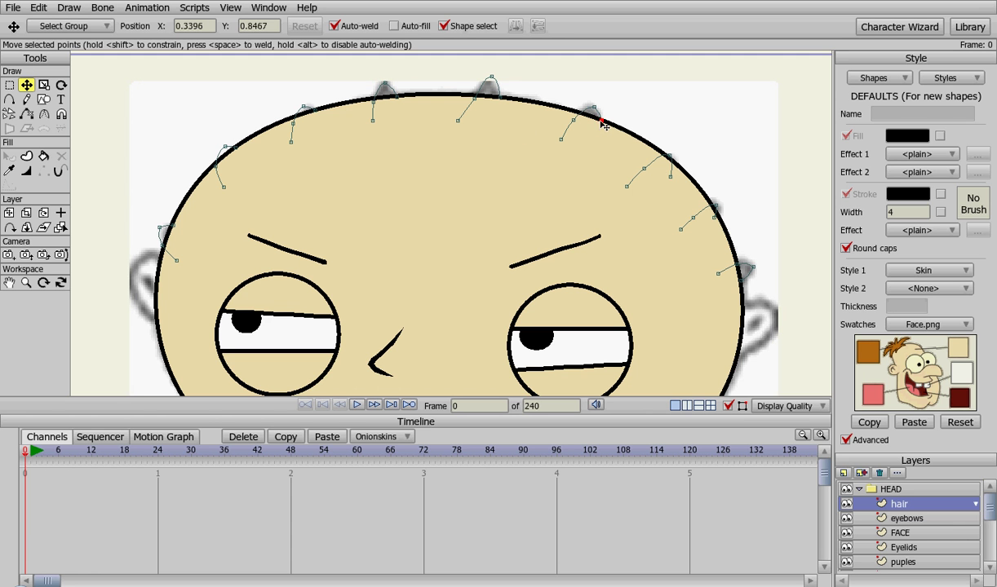
click(673, 164)
click(717, 205)
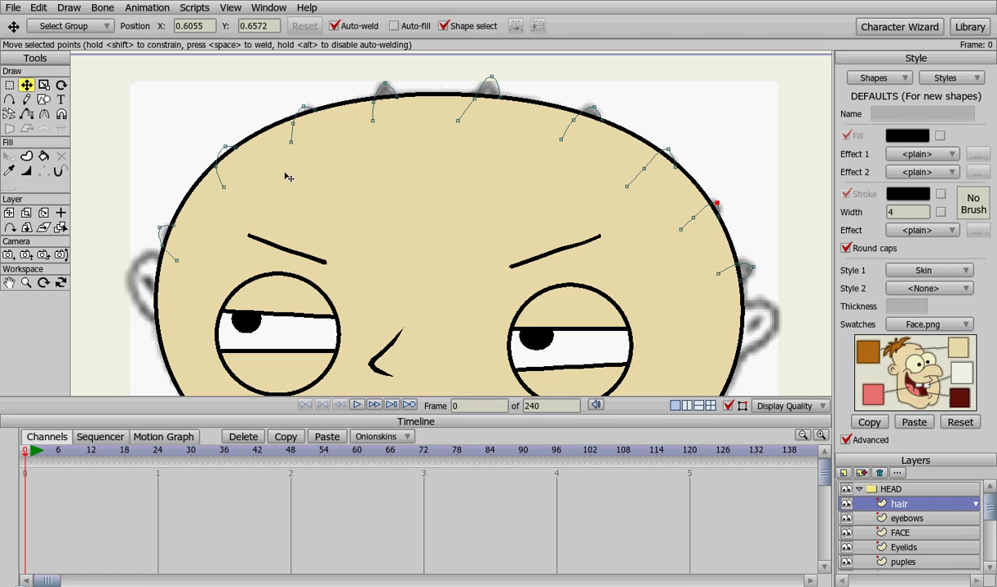
Create a style named hair with black fill, black stroke and width 4 enabled, and return to the default style settings.
click(944, 79)
click(934, 92)
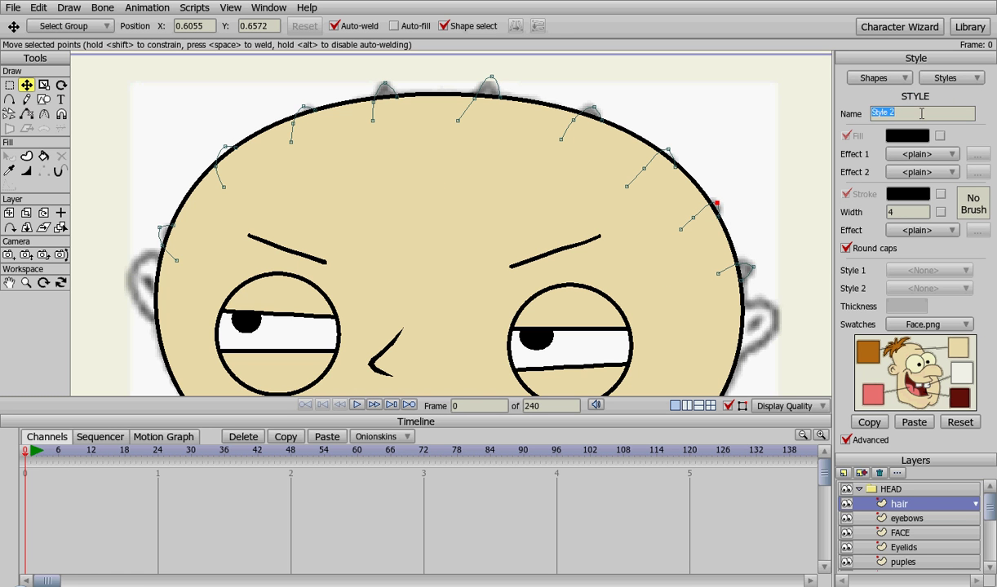
text(hair)
key(Return)
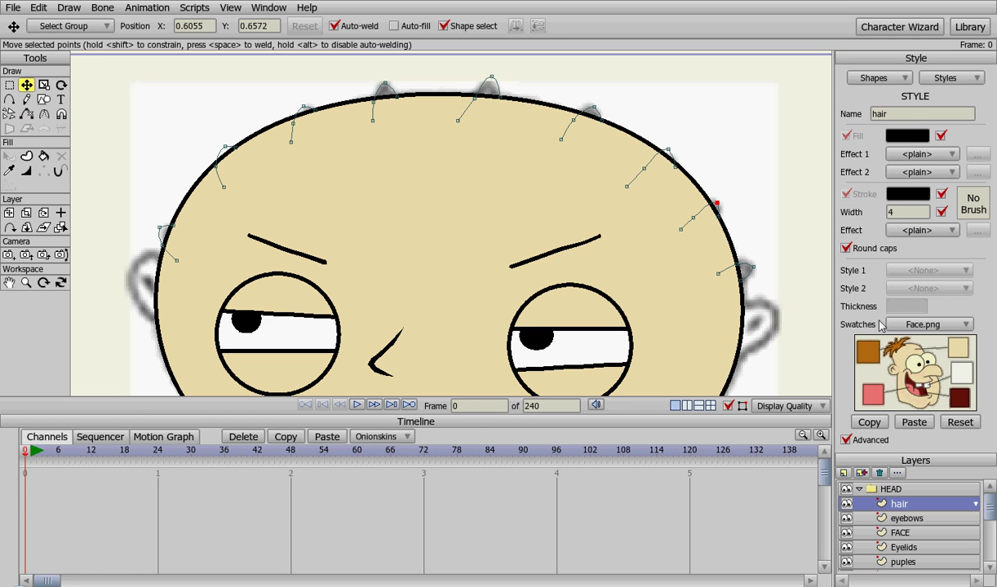
click(969, 80)
click(912, 107)
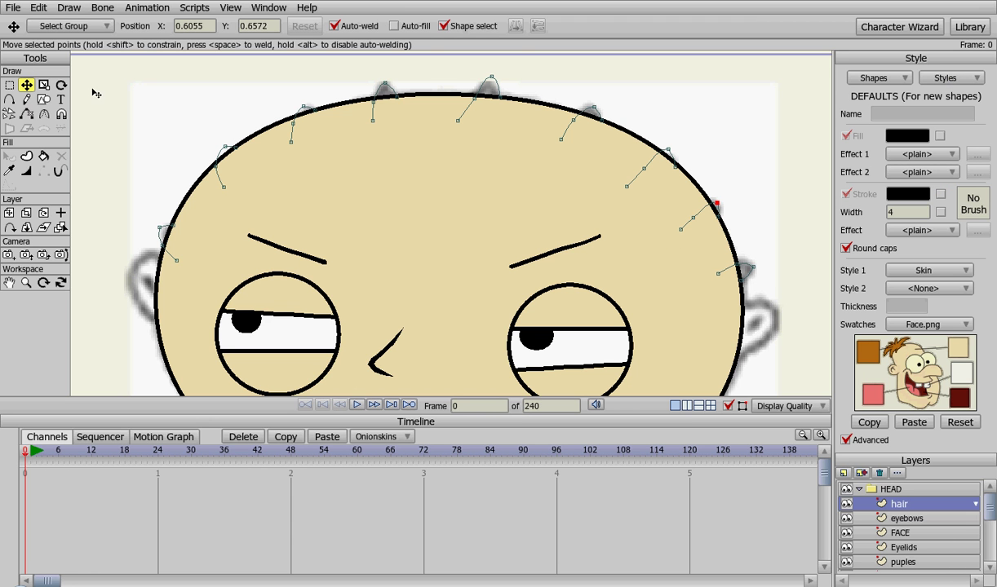
Set Style 1 to hair and create stroke shapes for the five hair strands from beside the right ear to the crown.
click(25, 157)
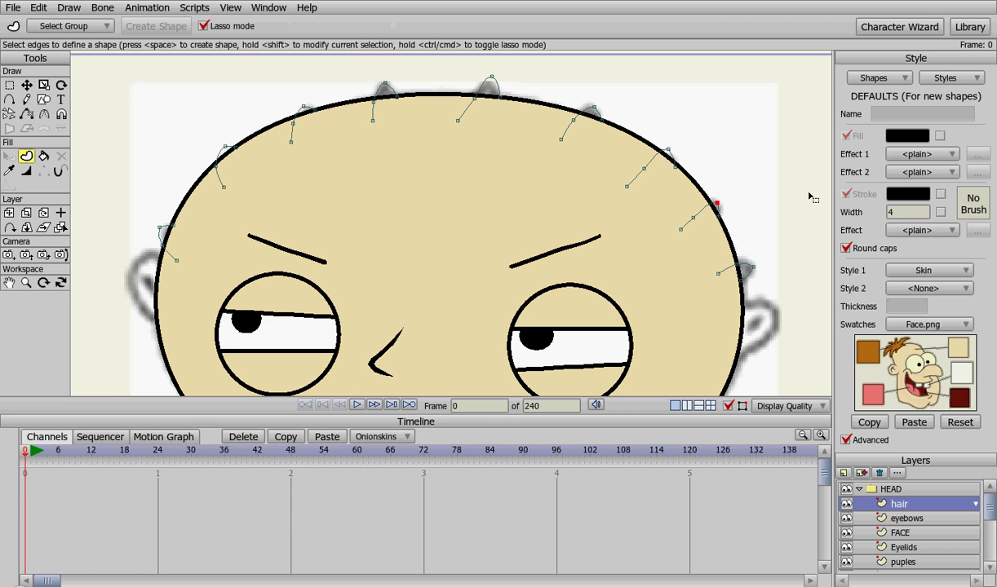
click(934, 270)
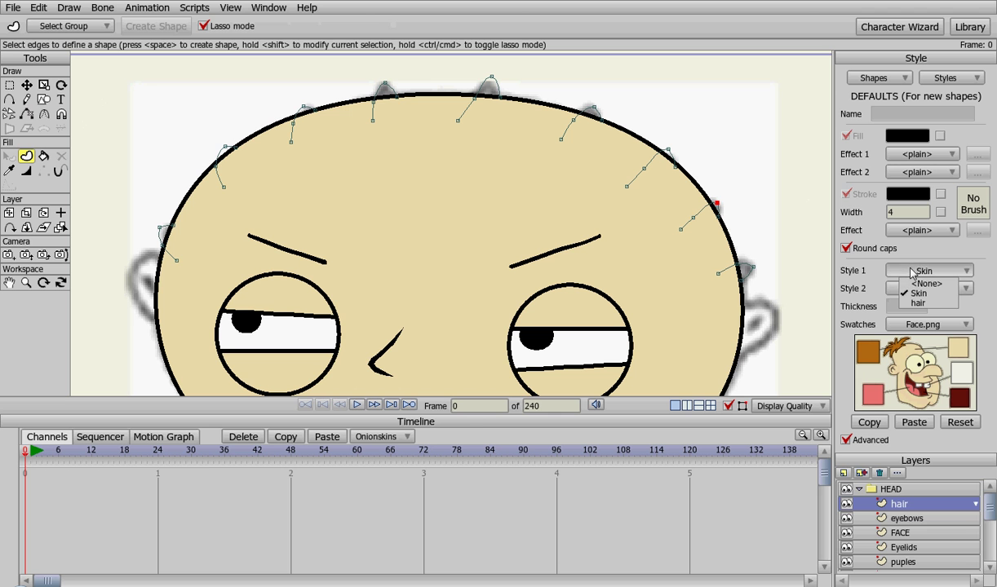
click(944, 303)
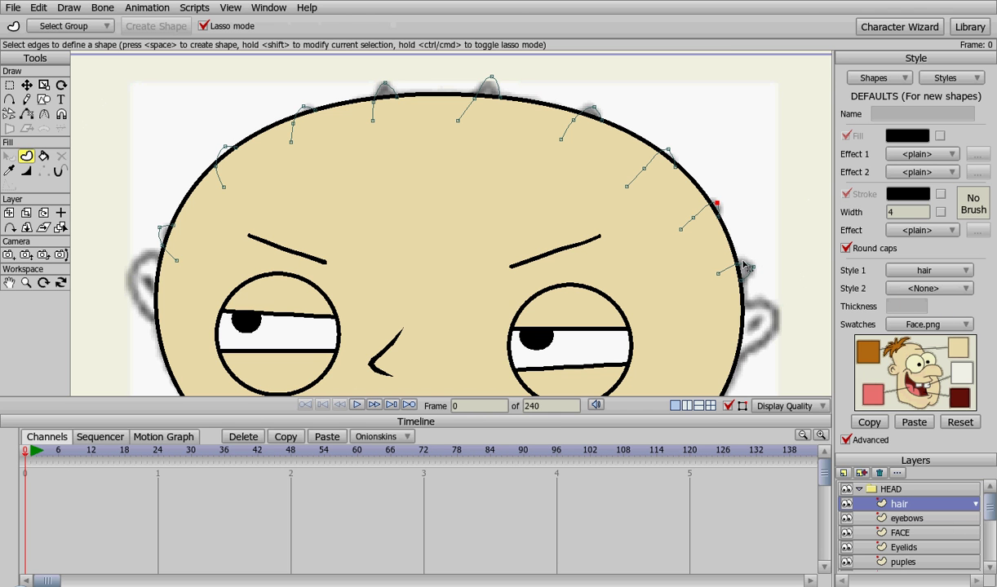
click(726, 272)
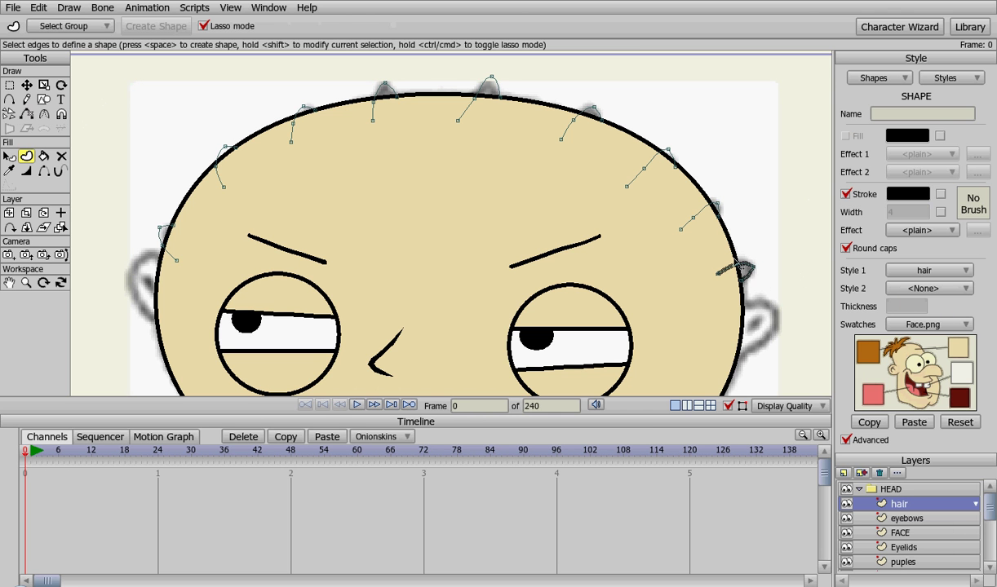
click(697, 213)
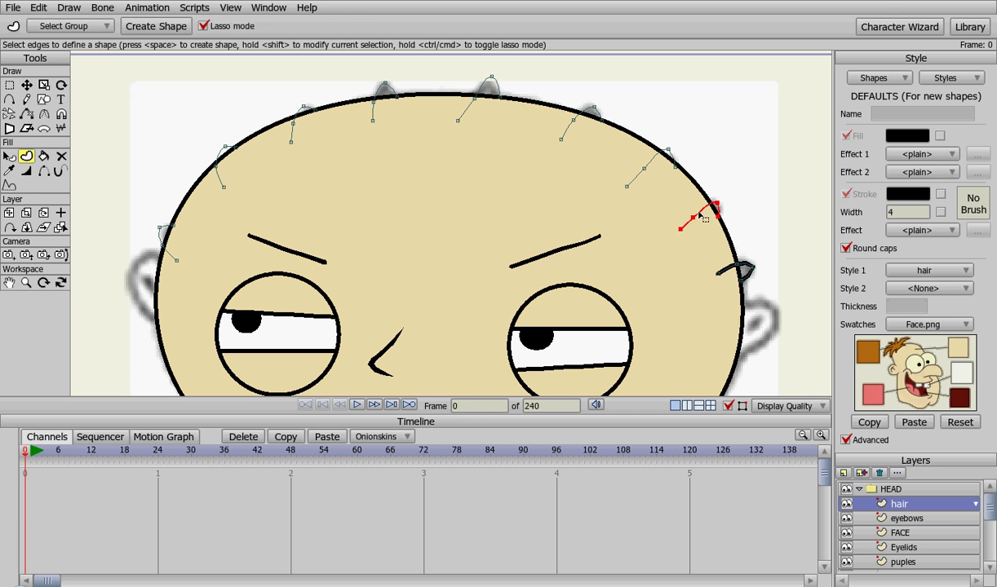
click(653, 161)
click(563, 131)
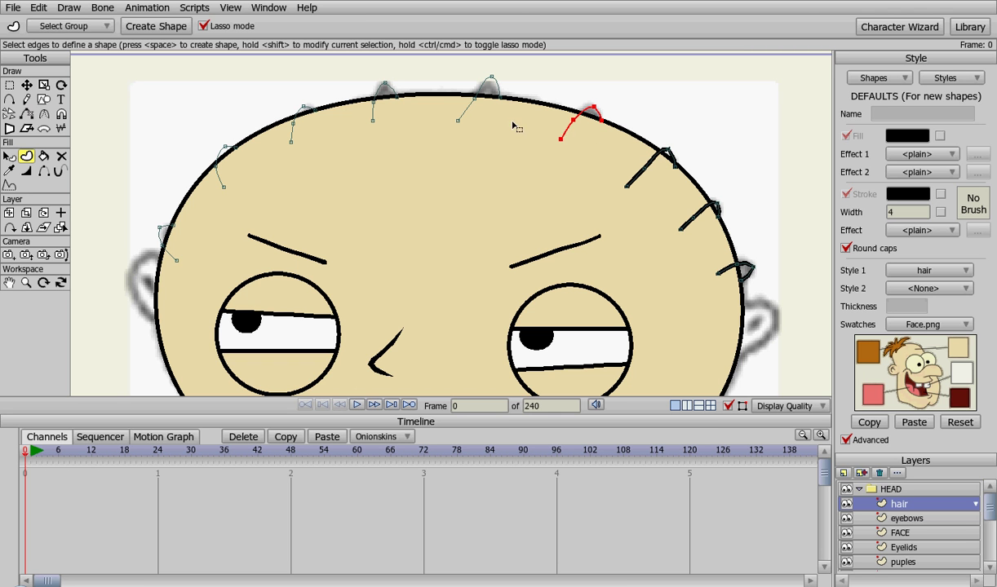
key(space)
click(463, 92)
key(space)
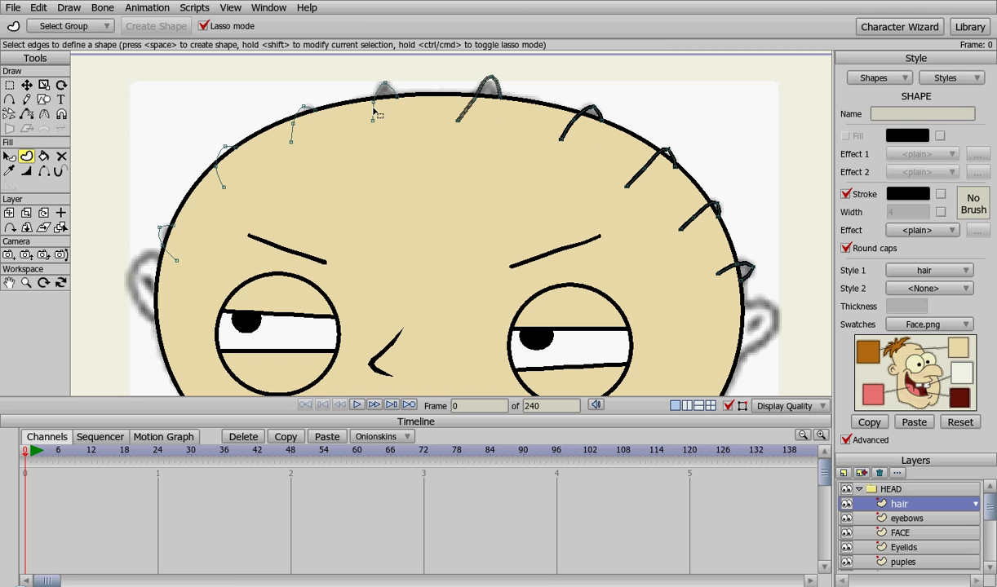
Create stroke shapes with the hair style for the four remaining strands down the head's left side.
click(373, 109)
key(space)
click(295, 133)
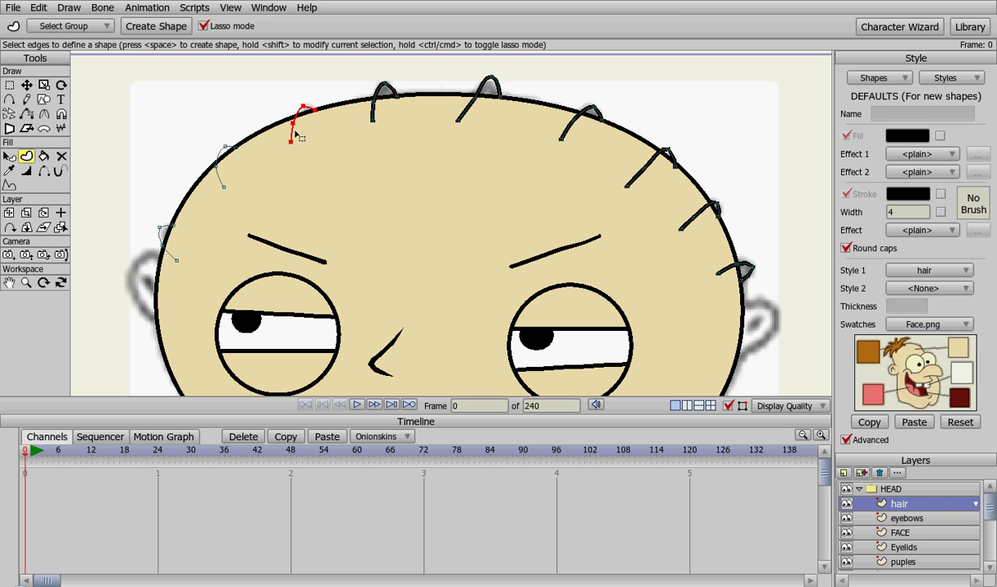
key(space)
click(217, 170)
key(space)
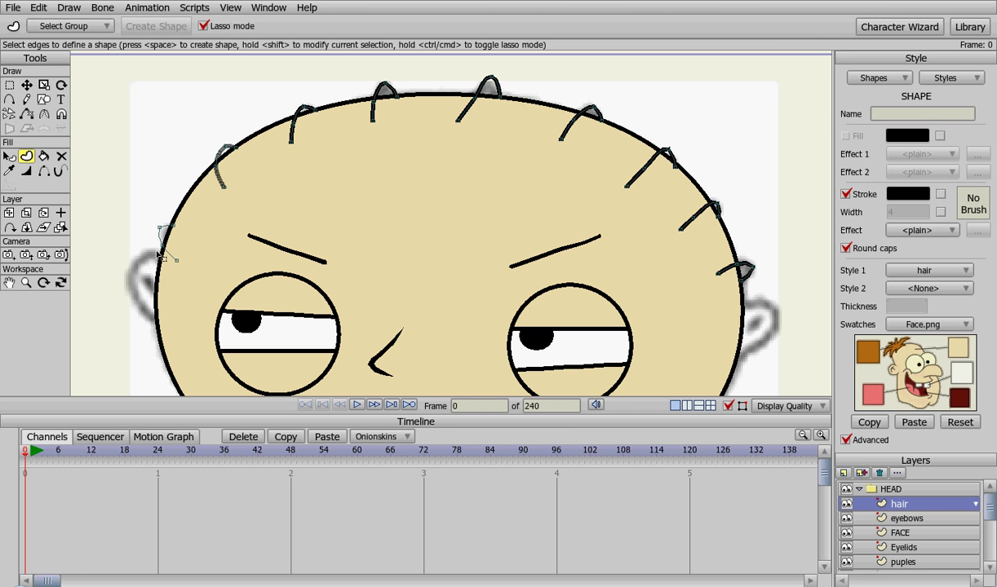
click(163, 249)
key(space)
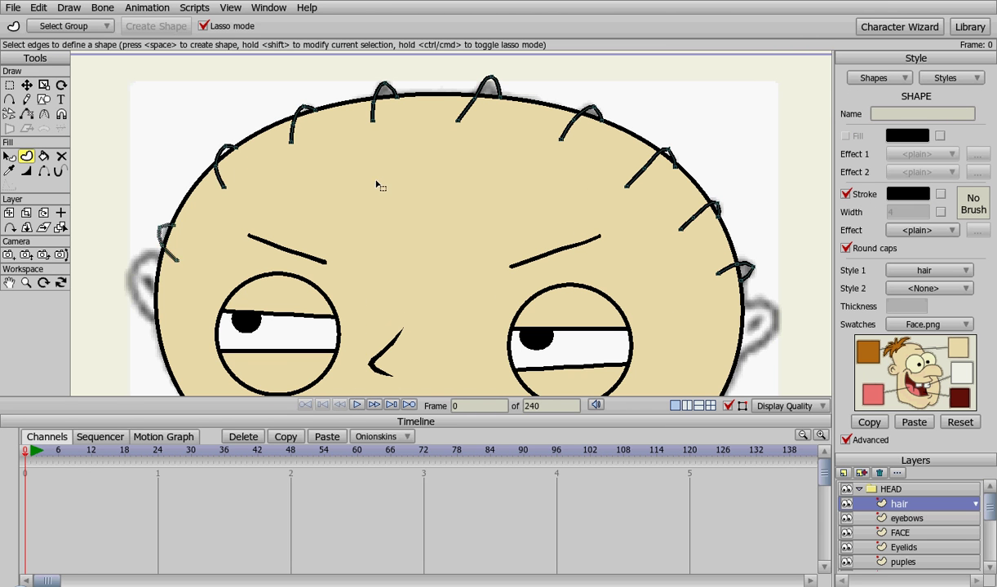
Add a vector layer named ears and place it inside the HEAD group above hair.
scroll(388, 194, down, 3)
scroll(437, 205, up, 4)
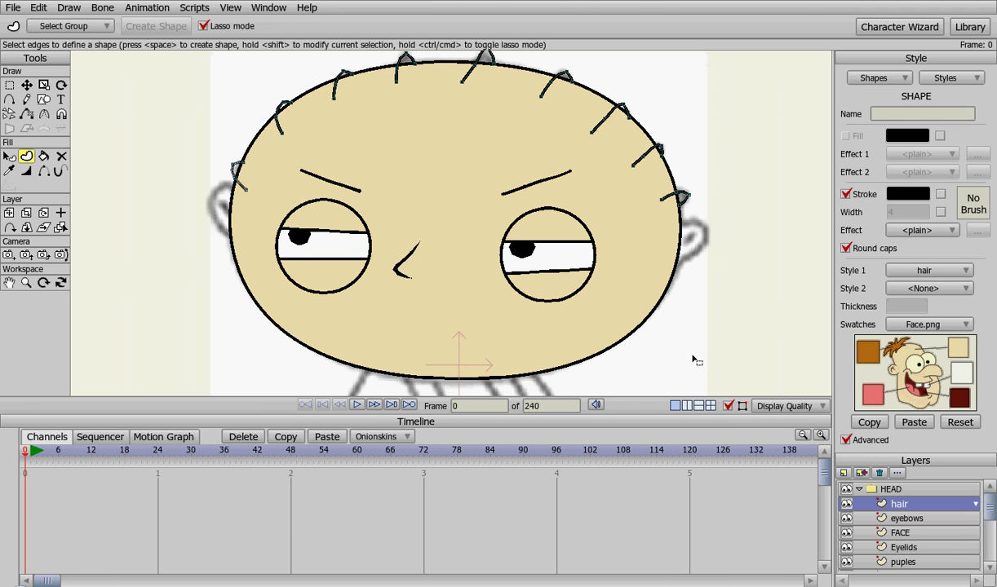
click(860, 490)
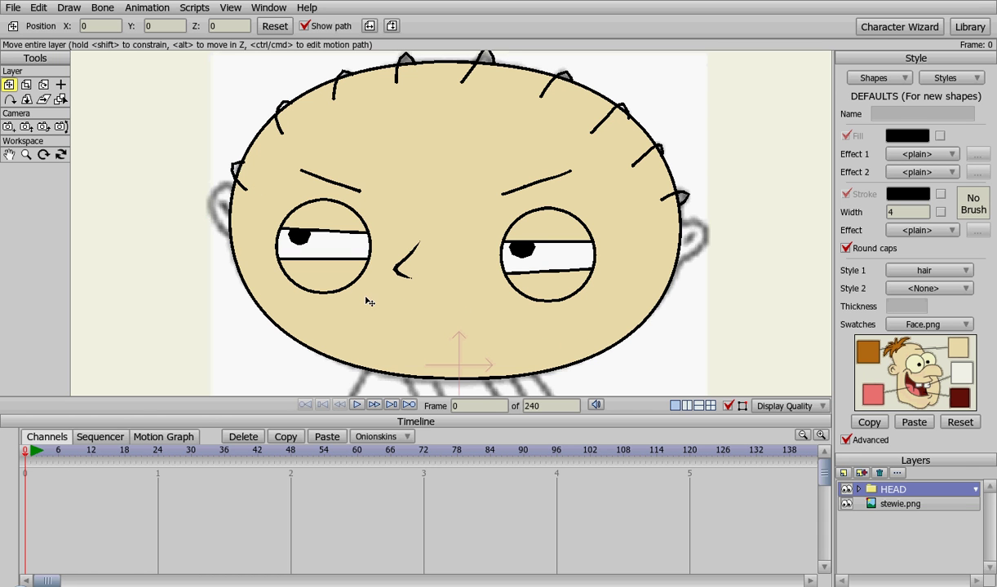
click(859, 489)
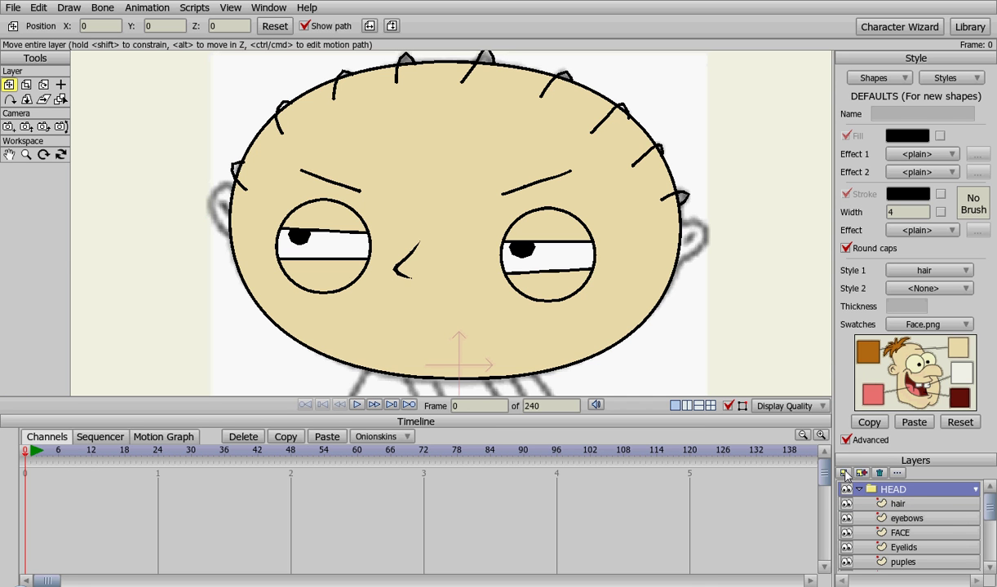
click(845, 473)
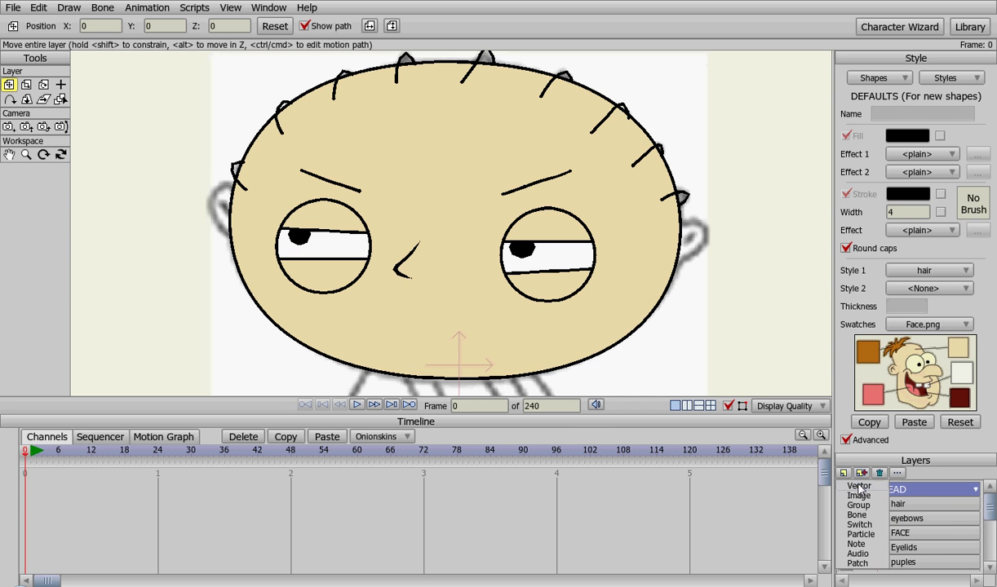
click(858, 486)
text(ears)
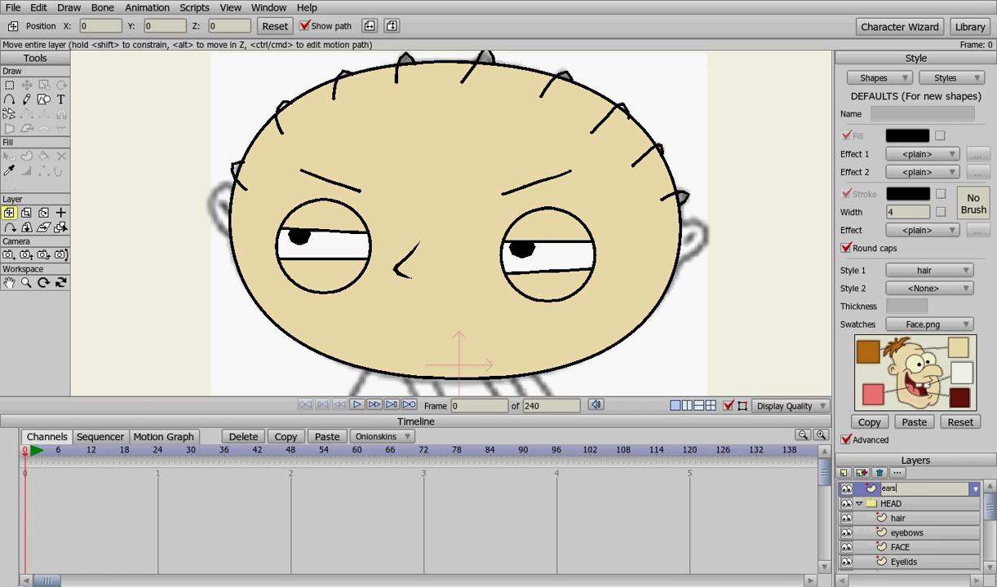
key(Return)
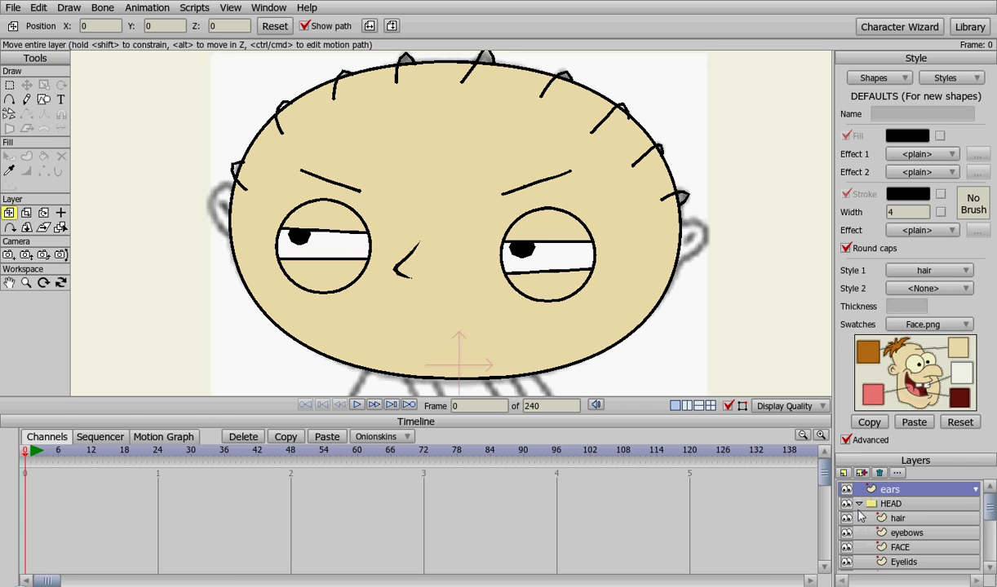
click(909, 492)
drag(909, 492, 915, 516)
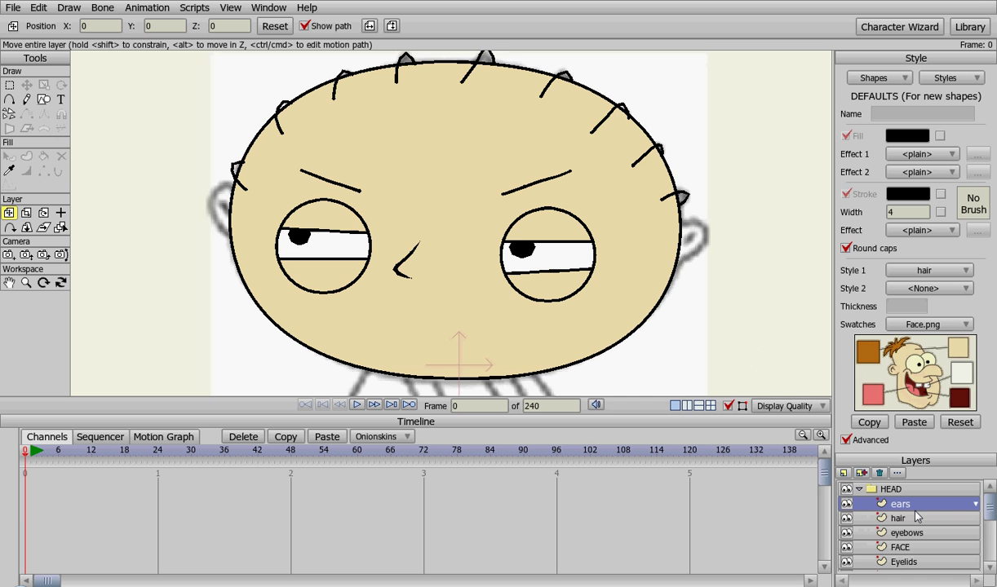
Hide the HEAD group and draw an oval over each ear of the reference image.
click(846, 488)
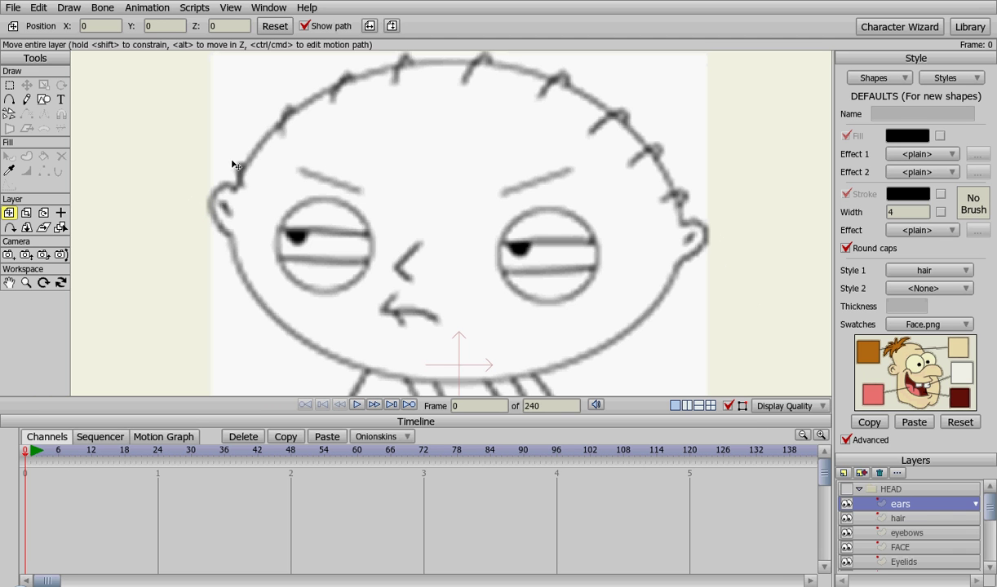
click(44, 99)
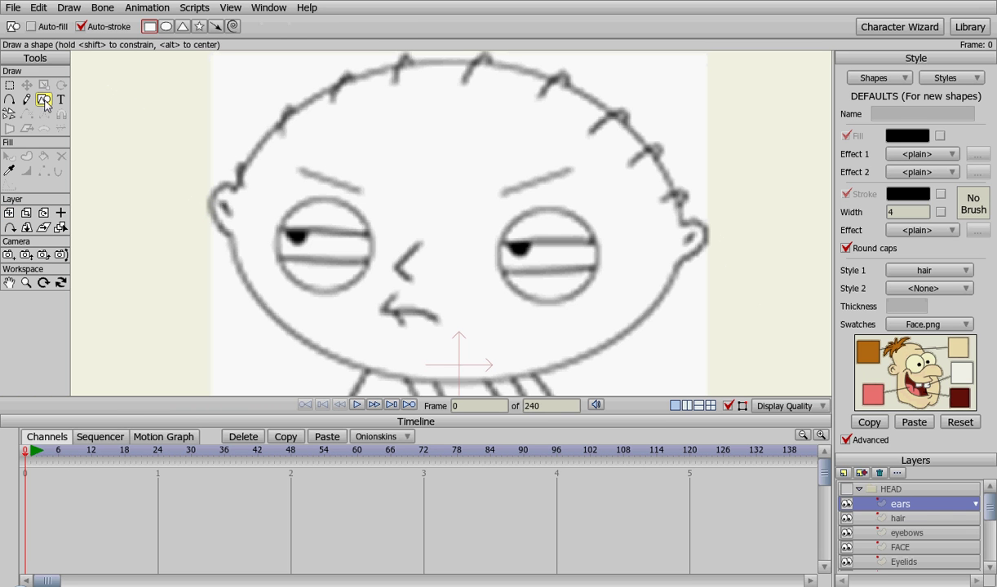
click(165, 27)
drag(675, 221, 705, 255)
drag(204, 183, 238, 228)
Move the top, outer and bottom points of the left ear's oval onto the traced ear outline.
scroll(218, 255, up, 1)
scroll(218, 255, up, 2)
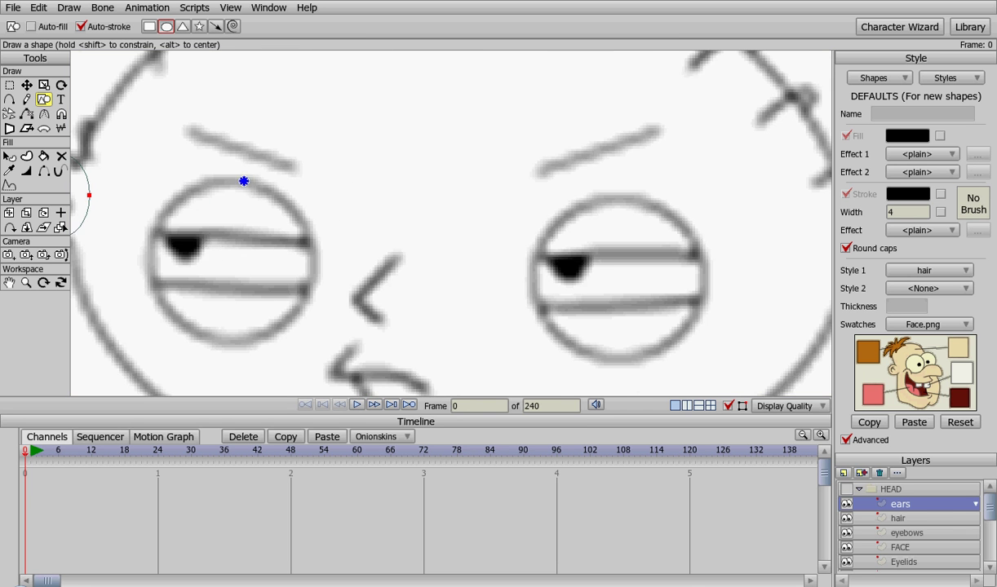
scroll(556, 296, up, 1)
scroll(538, 272, down, 1)
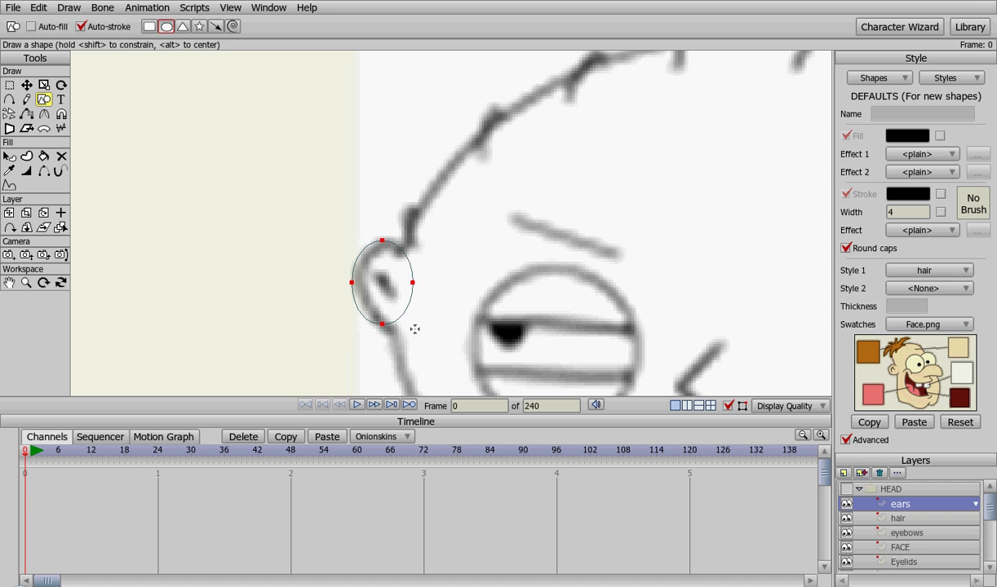
key(t)
click(382, 242)
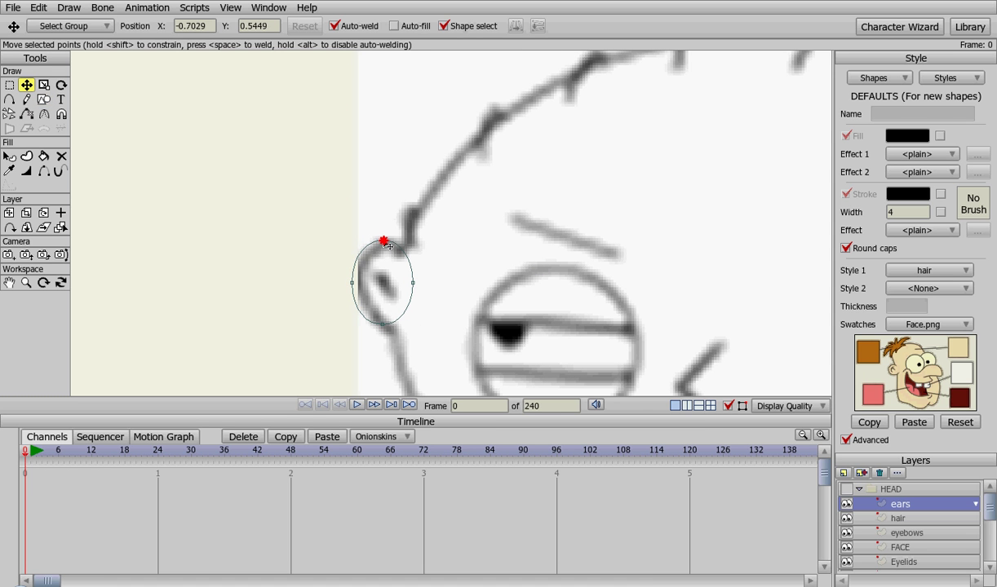
click(352, 282)
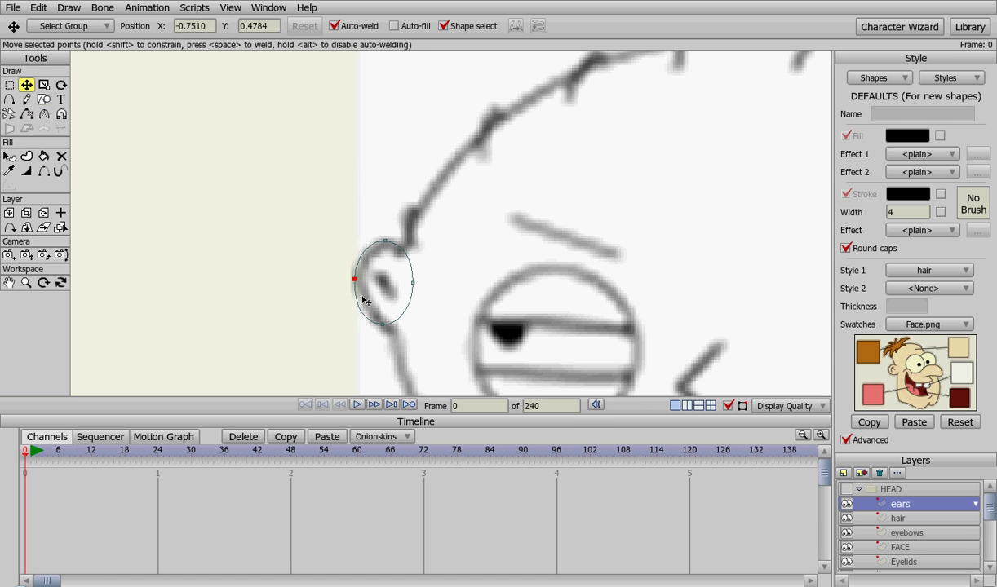
drag(385, 324, 395, 333)
Add a point on the left ear's lower outer curve and move the inner point up to where the ear meets the head.
key(a)
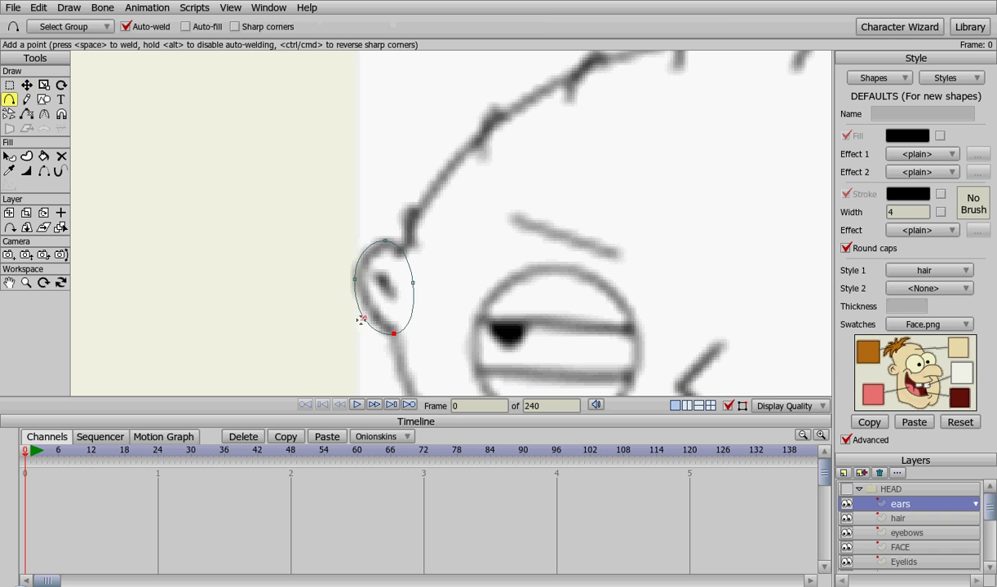
click(370, 316)
key(t)
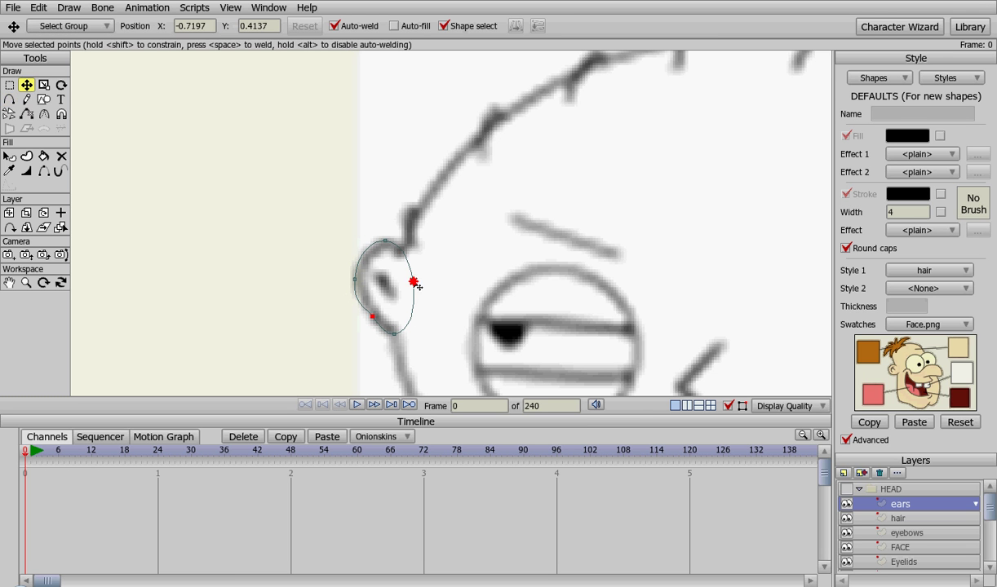
drag(417, 286, 407, 259)
click(356, 280)
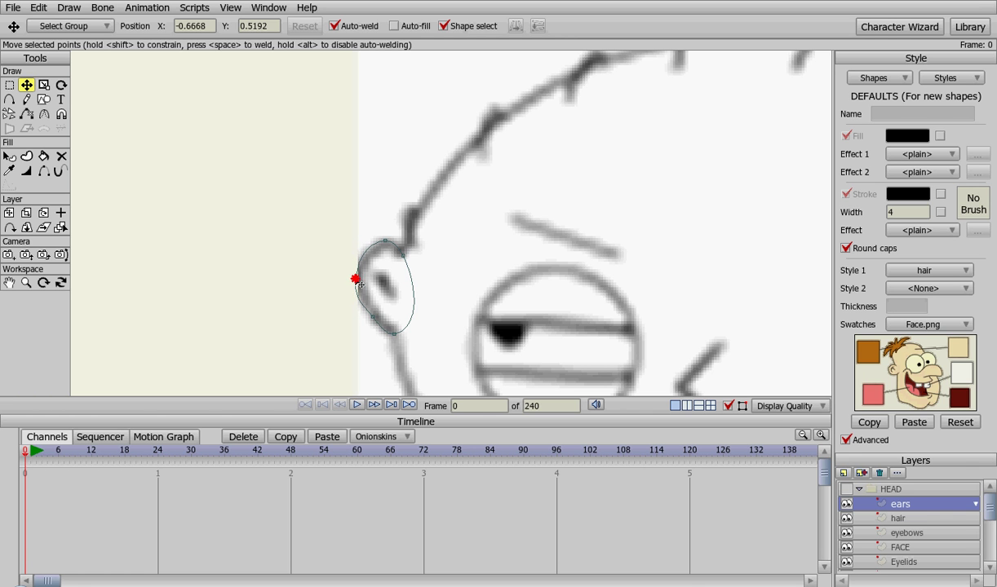
click(394, 334)
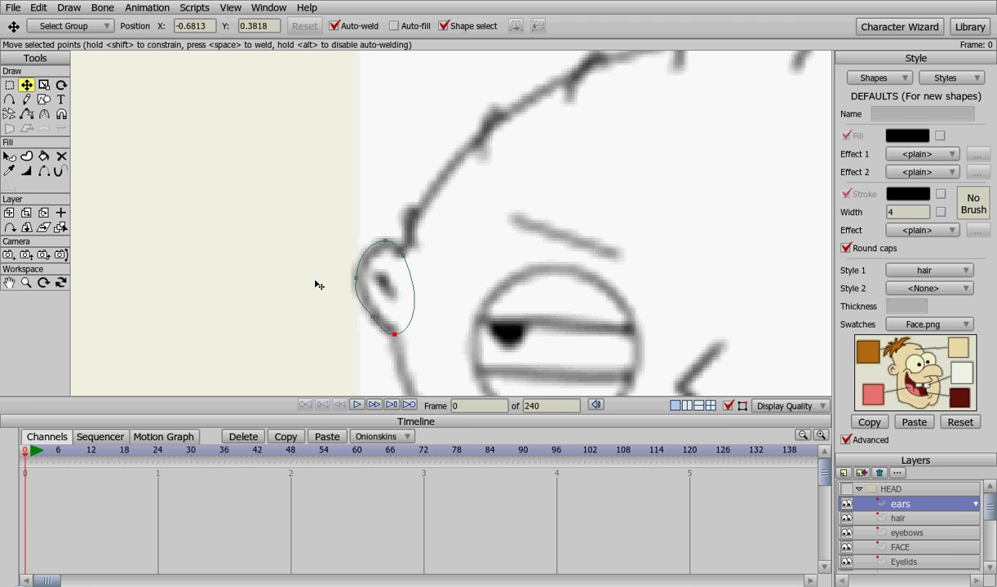
Create a filled shape from the left ear's outline with the Skin style and show the HEAD group again.
key(u)
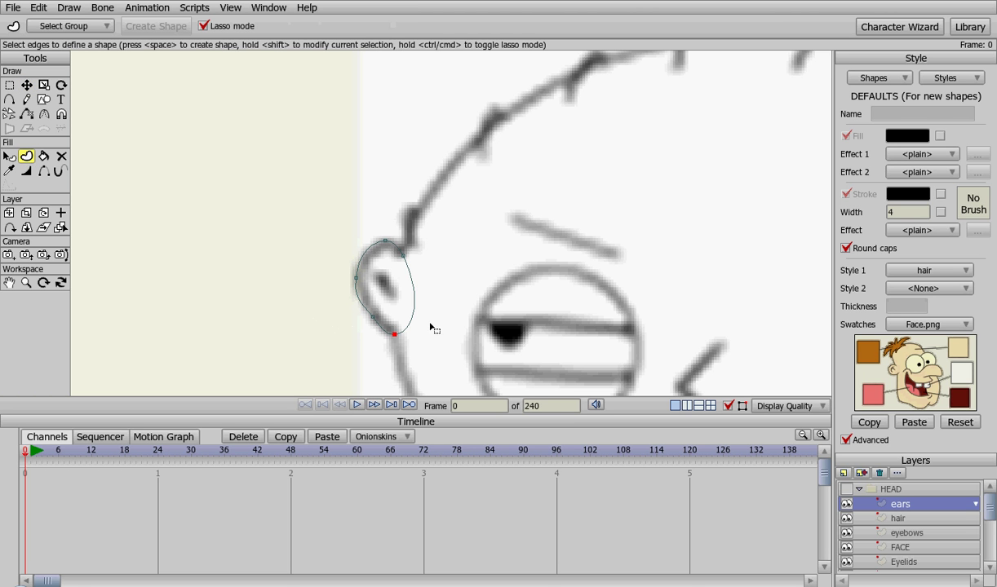
click(928, 270)
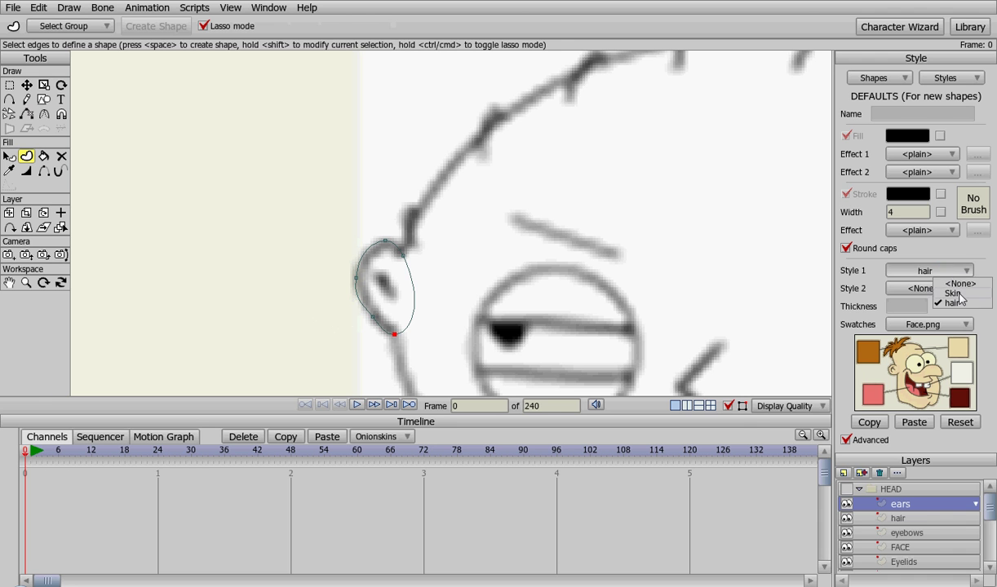
click(921, 284)
click(387, 242)
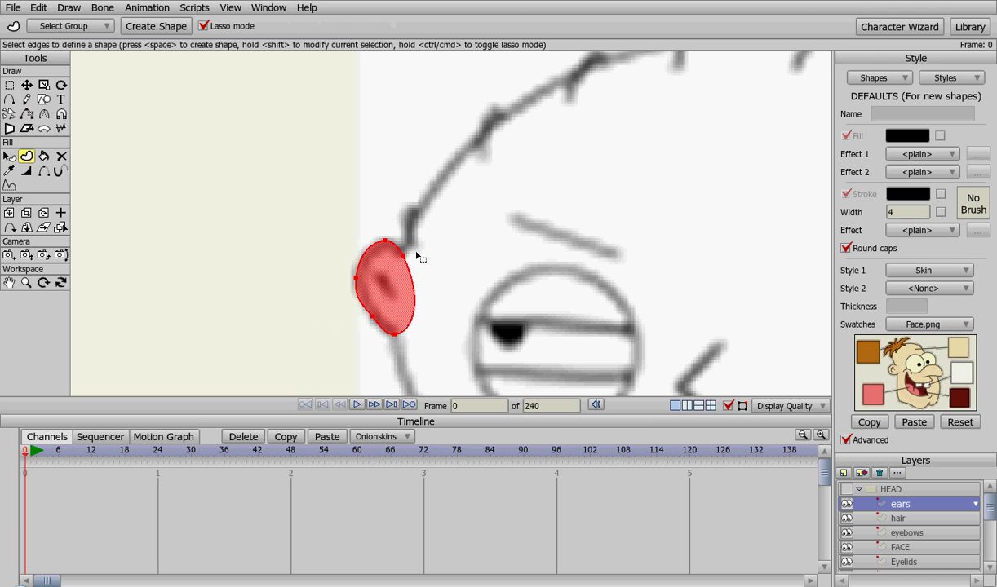
key(space)
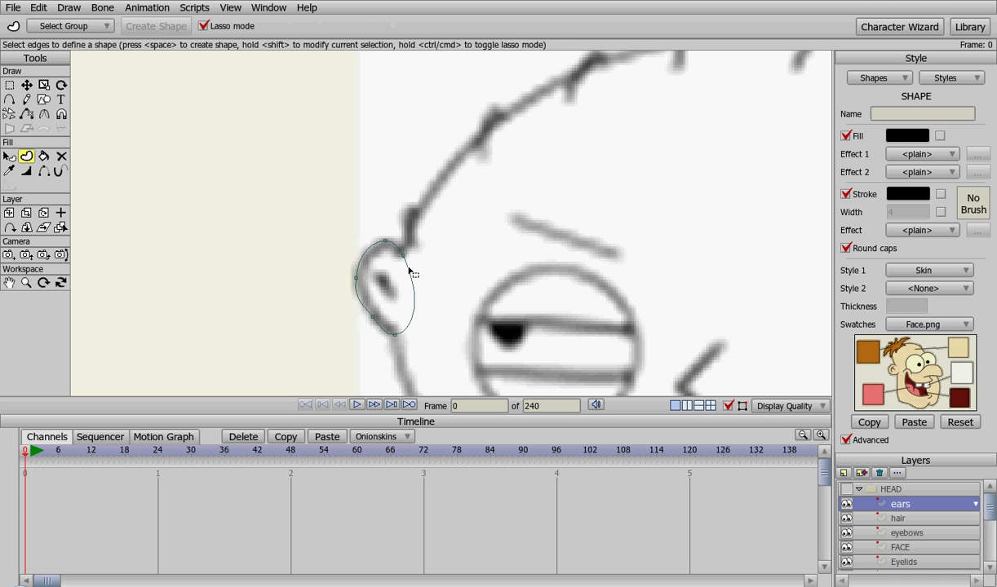
click(847, 490)
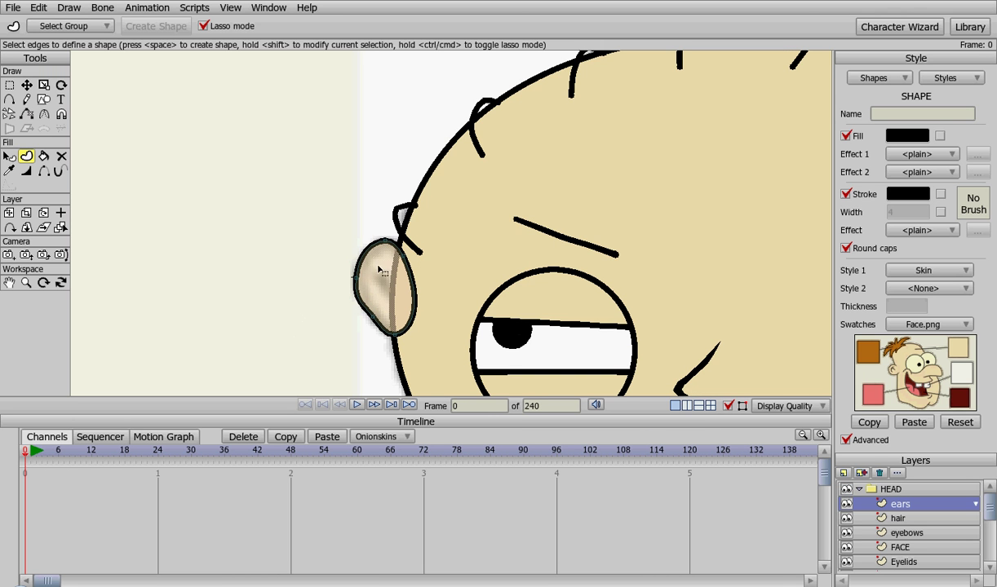
Draw a small freehand curve inside the left ear and hide the ear's edge that overlaps the face.
click(26, 100)
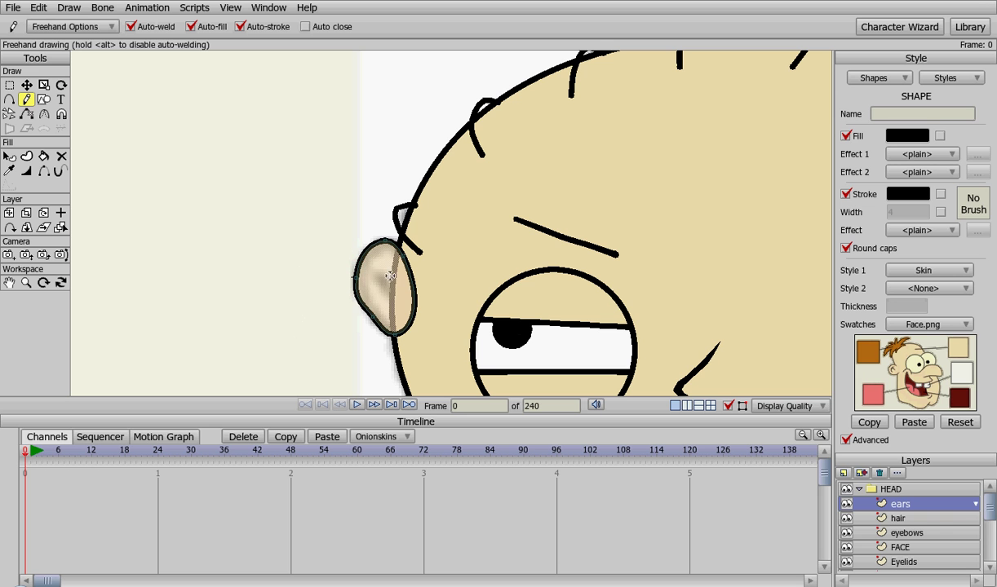
mouse_move(388, 276)
mouse_down()
mouse_move(379, 278)
mouse_move(389, 303)
mouse_up()
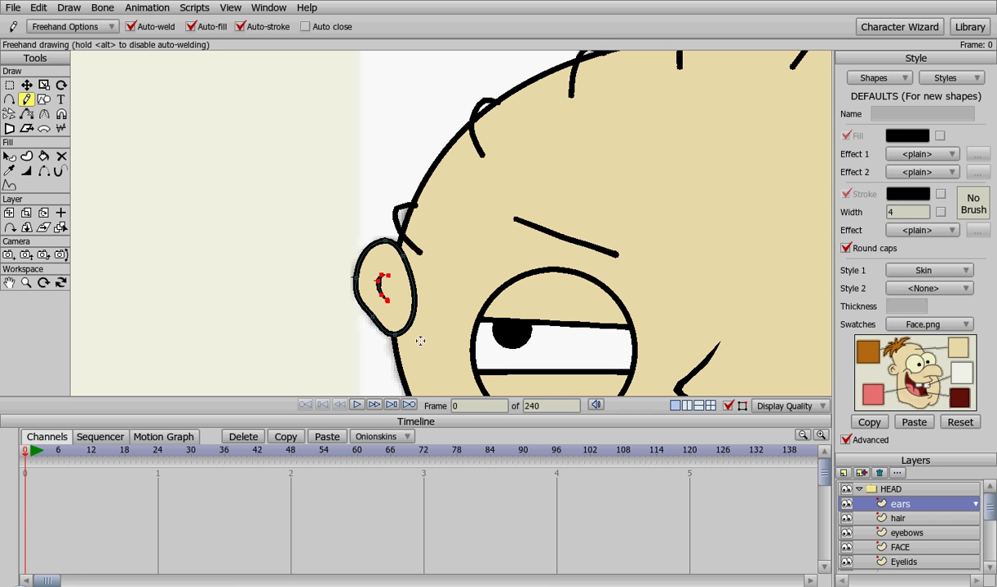
scroll(449, 303, up, 2)
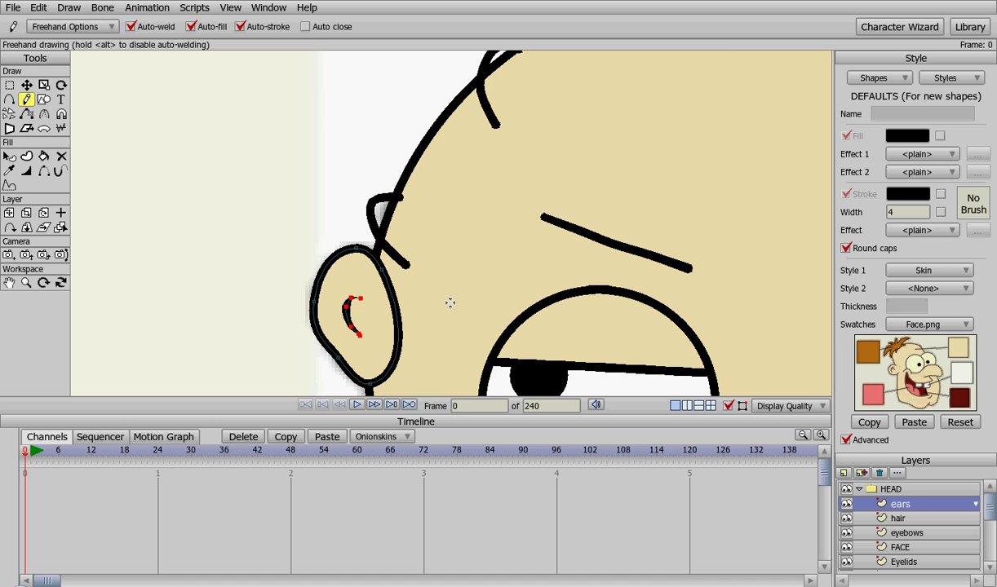
drag(449, 302, 422, 268)
key(h)
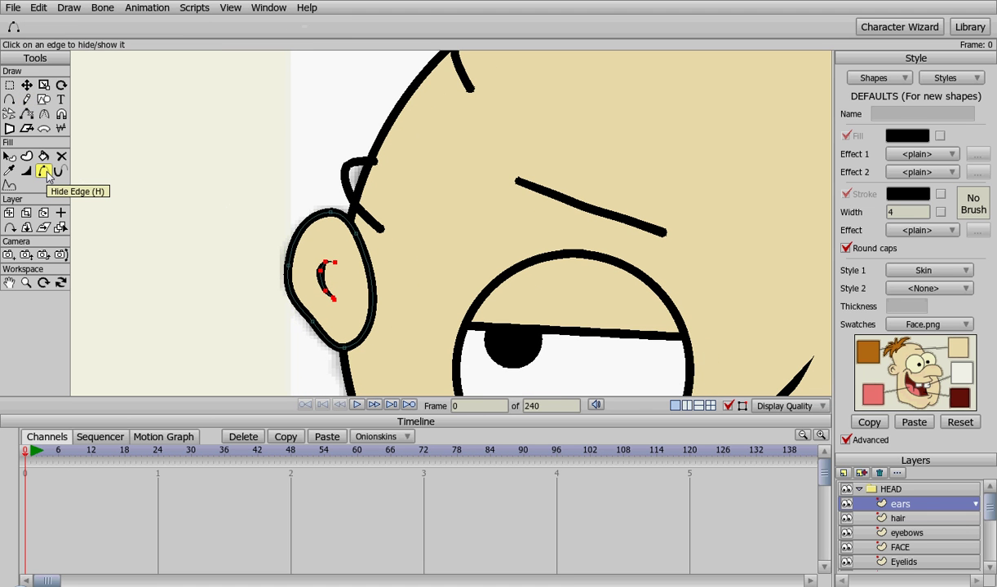
click(372, 274)
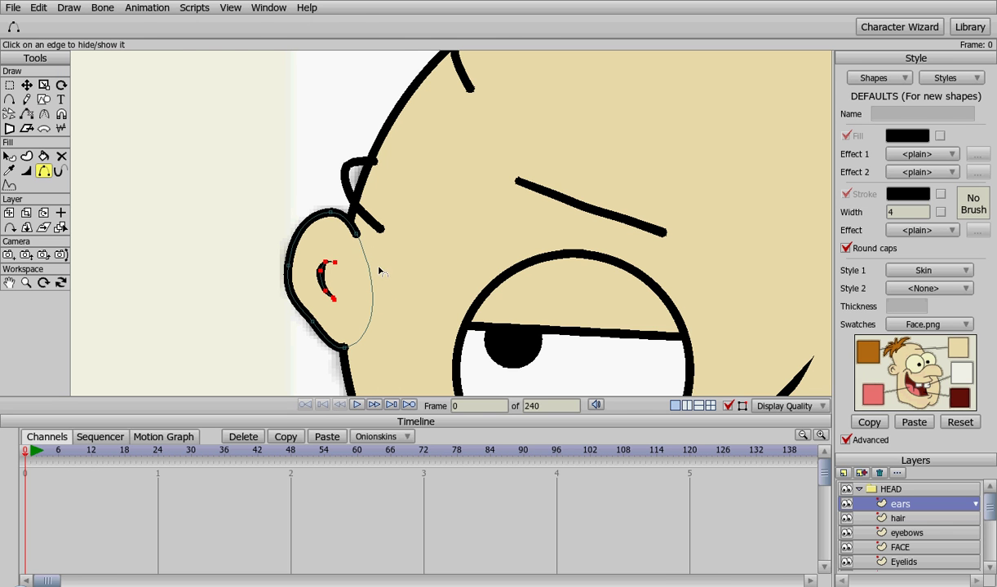
Adjust the left ear's top point and both end points to meet the head outline, and raise the inner curve's upper point.
key(t)
click(351, 225)
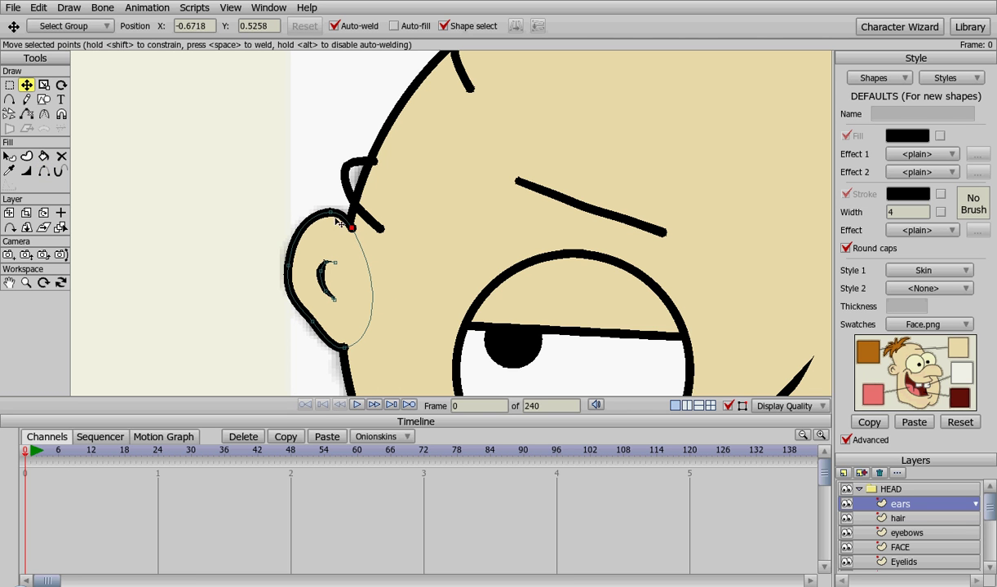
click(327, 210)
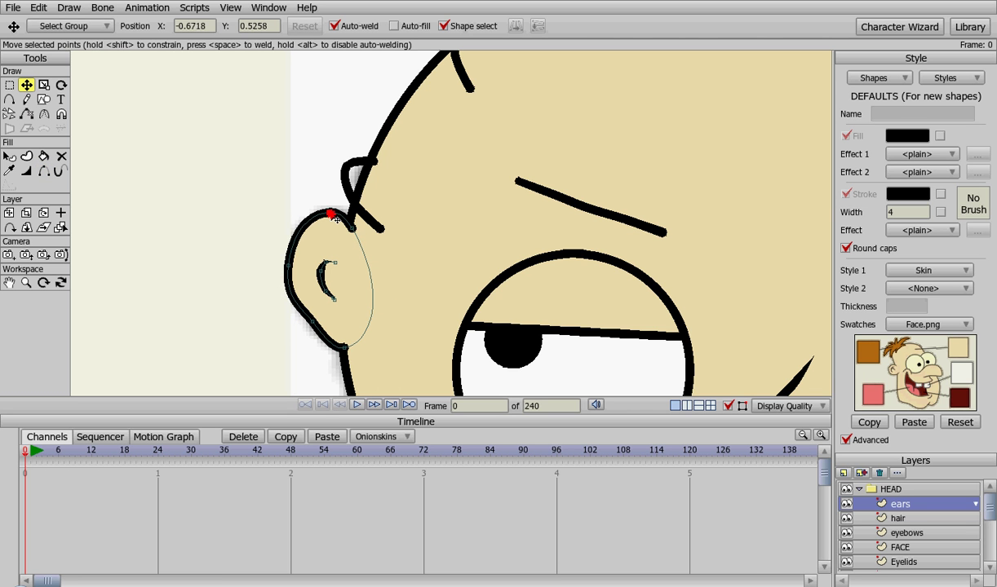
click(343, 349)
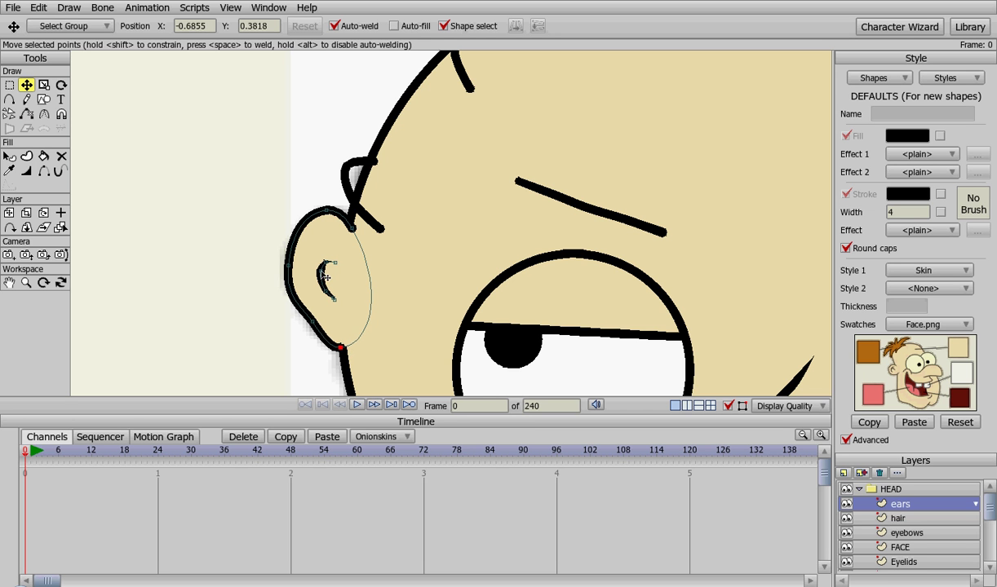
drag(324, 262, 324, 255)
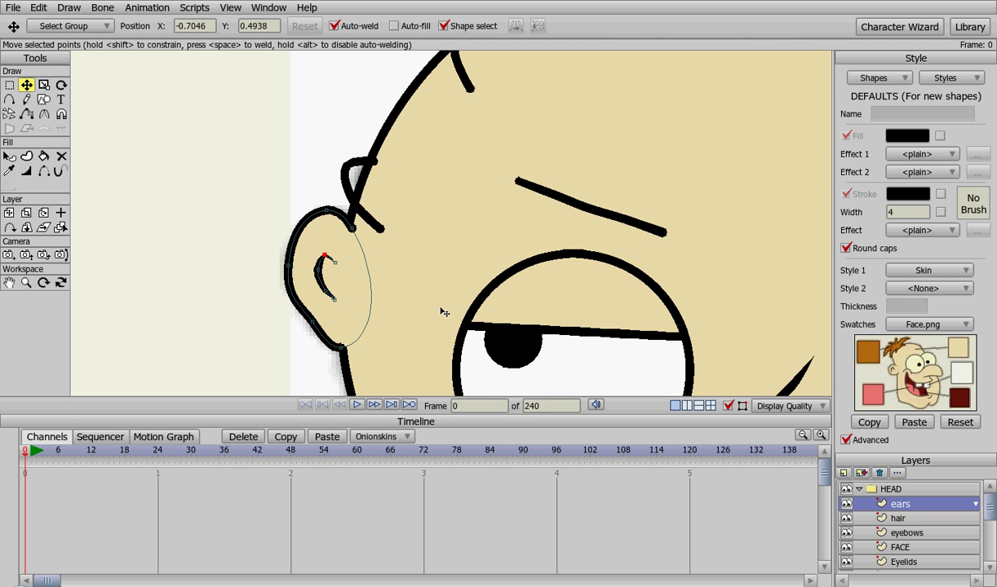
Reshape the right ear's oval onto the traced ear, adding a point on its lower curve and moving the lower end onto the head outline.
scroll(422, 272, down, 5)
drag(494, 272, 289, 267)
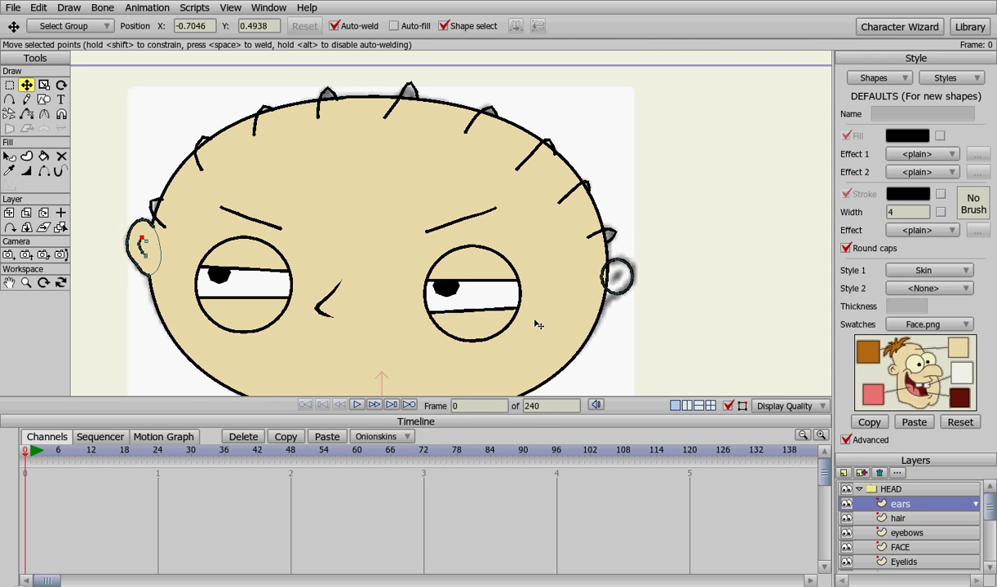
scroll(603, 281, up, 5)
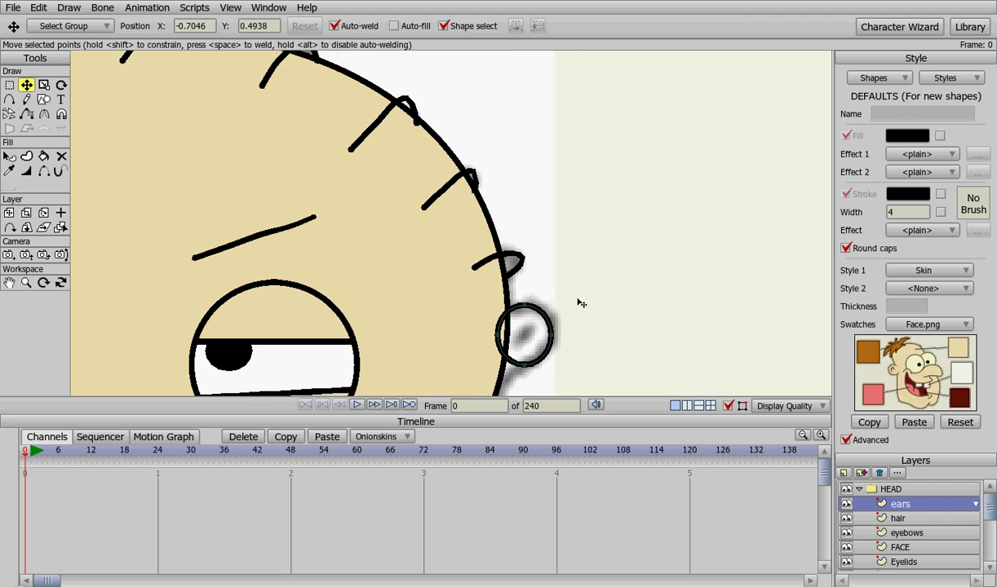
scroll(581, 304, down, 2)
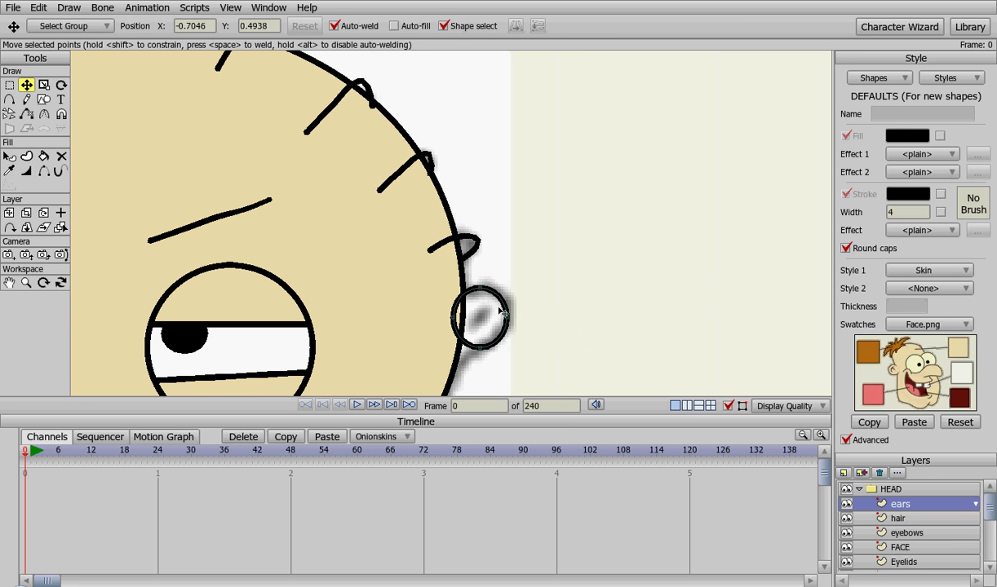
drag(505, 315, 508, 312)
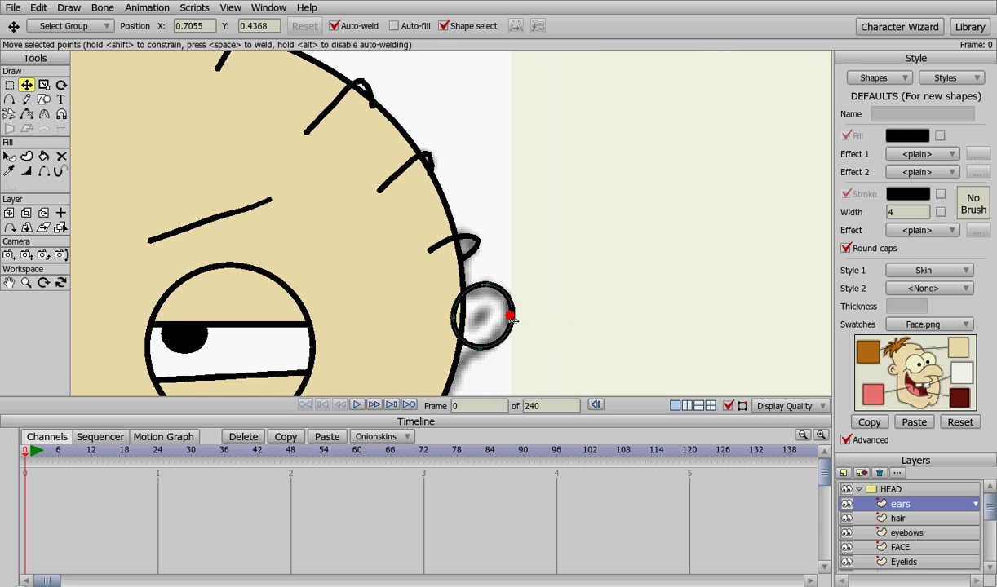
mouse_move(482, 351)
mouse_down()
mouse_move(457, 356)
mouse_move(480, 349)
mouse_up()
key(a)
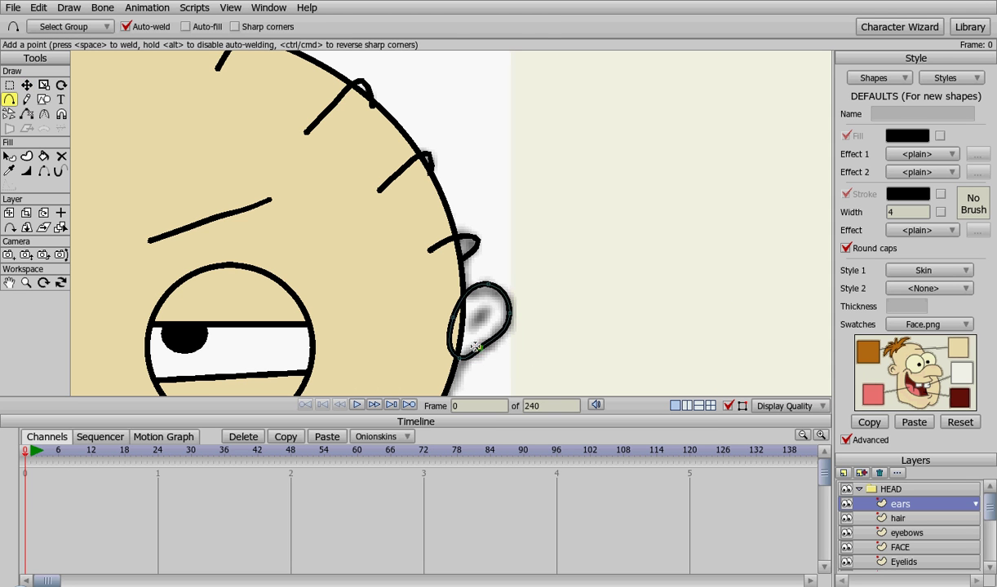
key(t)
drag(426, 269, 463, 337)
drag(463, 301, 453, 361)
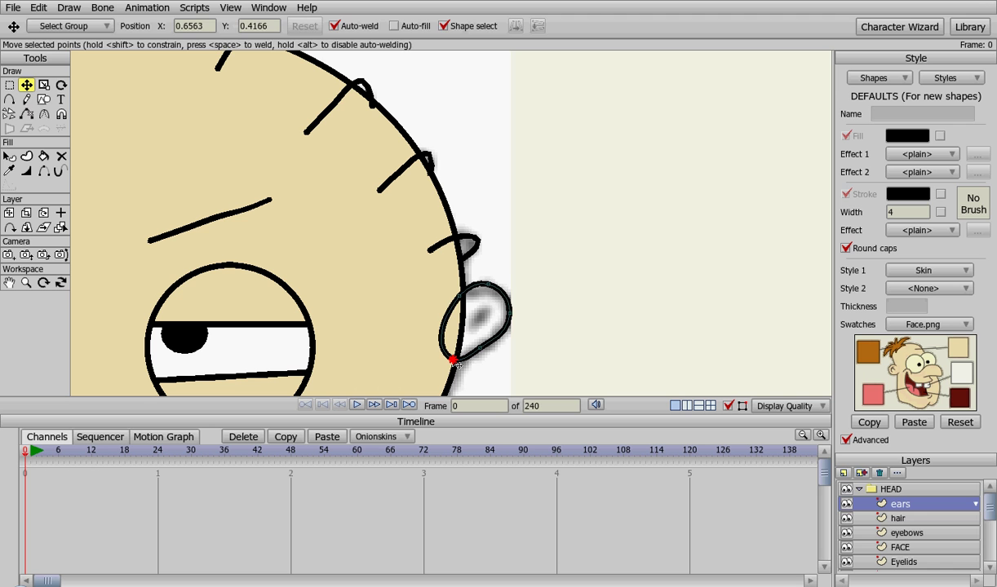
Hide the right ear's edge that overlaps the face and shift its upper end point slightly into the head.
key(h)
click(442, 333)
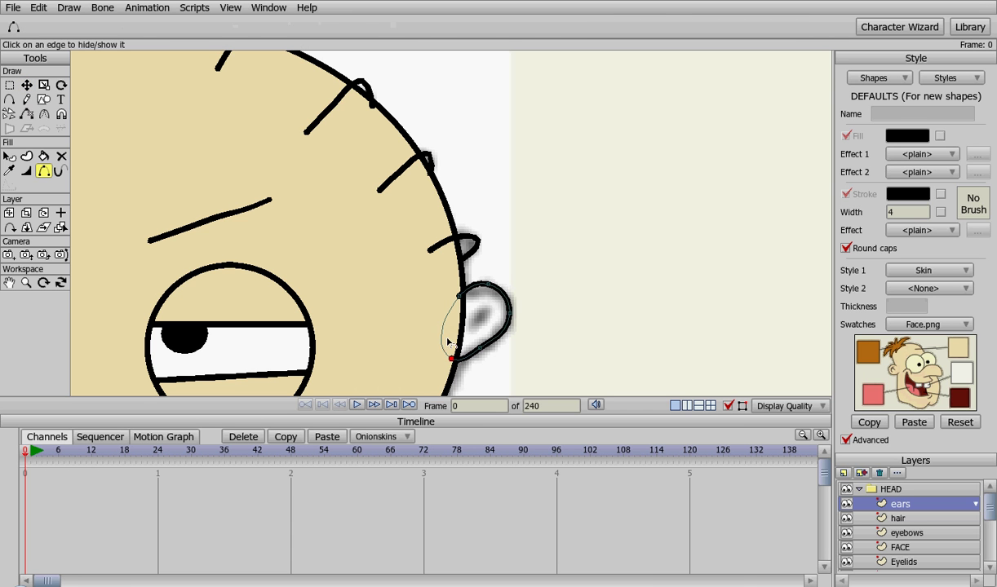
key(t)
click(456, 295)
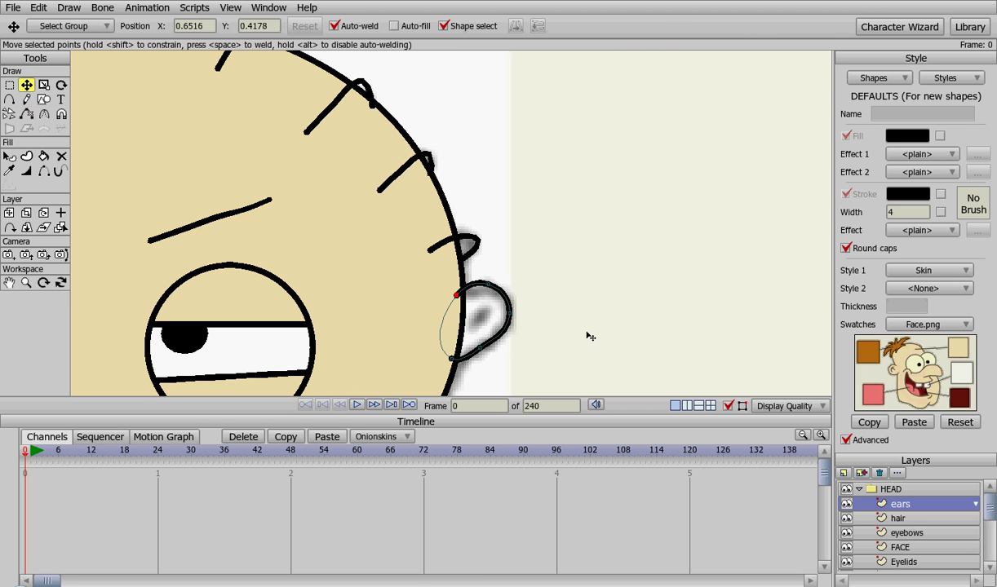
Create a filled shape from the right ear's outline with the Skin style.
key(q)
click(509, 301)
key(space)
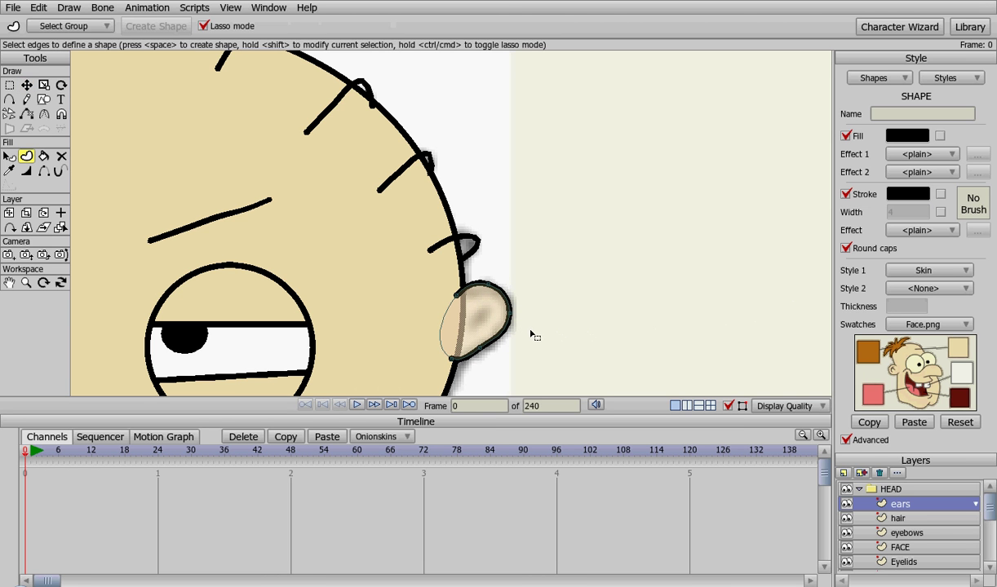
Draw a small freehand curve inside the right ear, nudge it upward and rotate it counter-clockwise to follow the ear.
key(f)
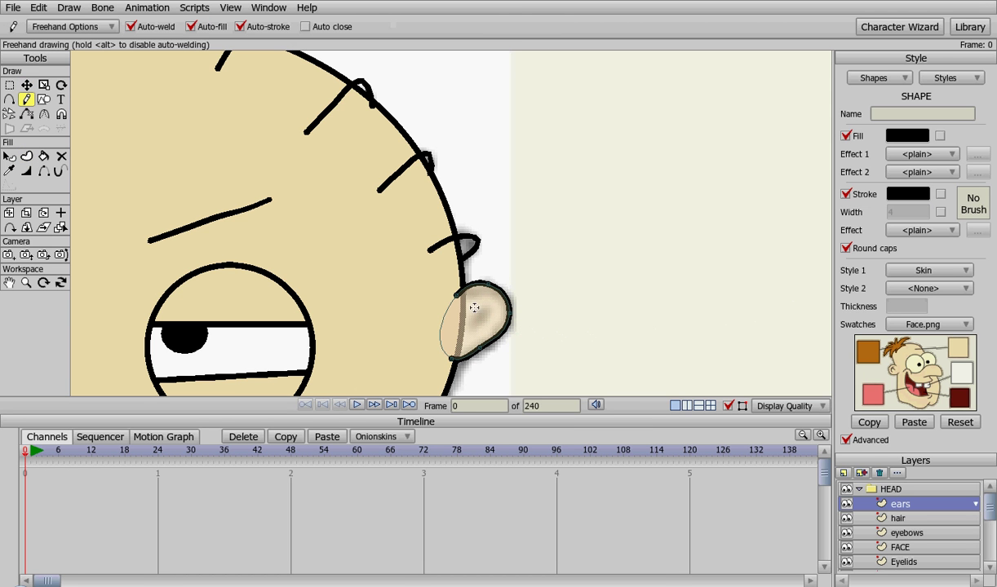
mouse_move(478, 307)
mouse_down()
mouse_move(488, 313)
mouse_move(471, 330)
mouse_up()
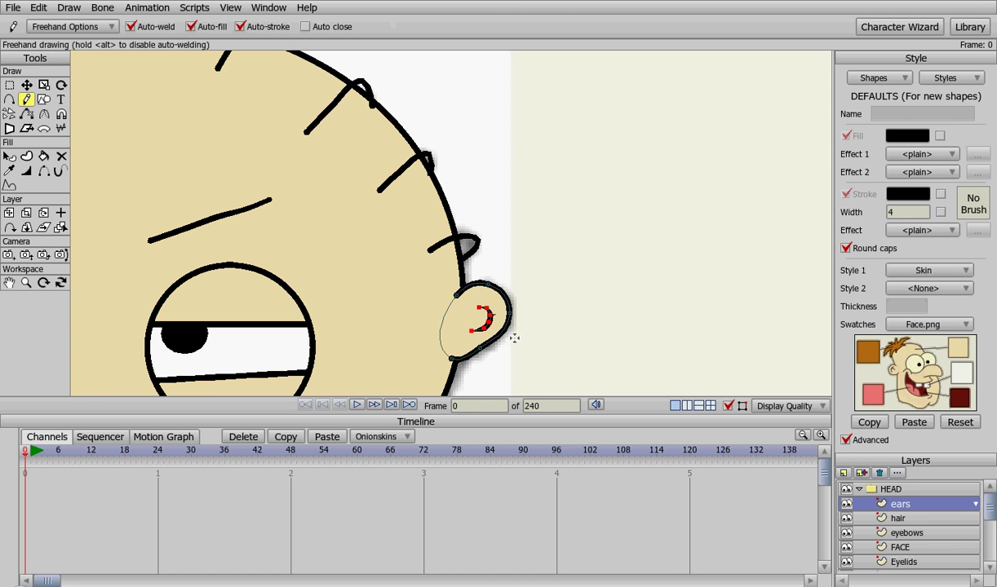
scroll(515, 323, up, 1)
key(t)
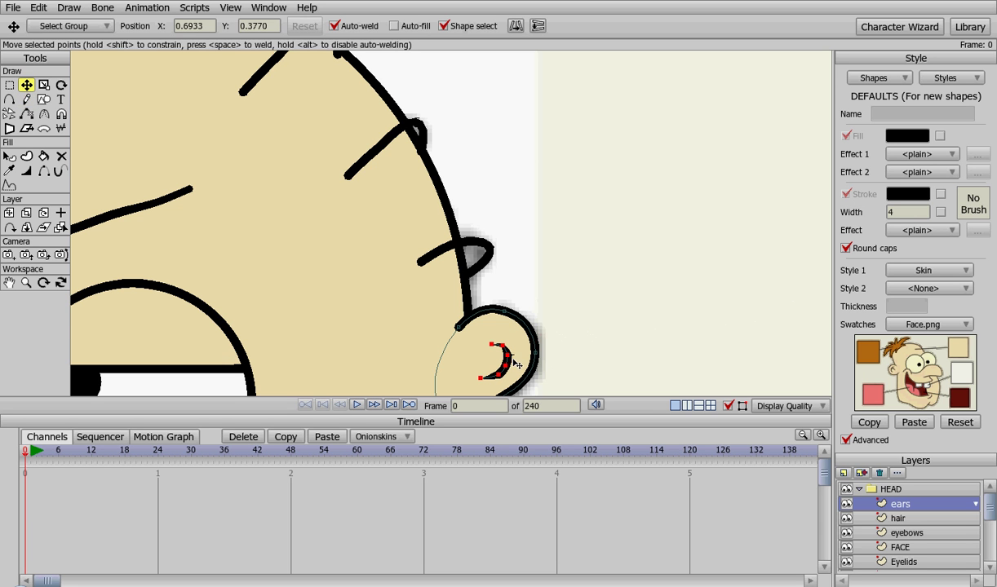
key(shift+Up)
key(r)
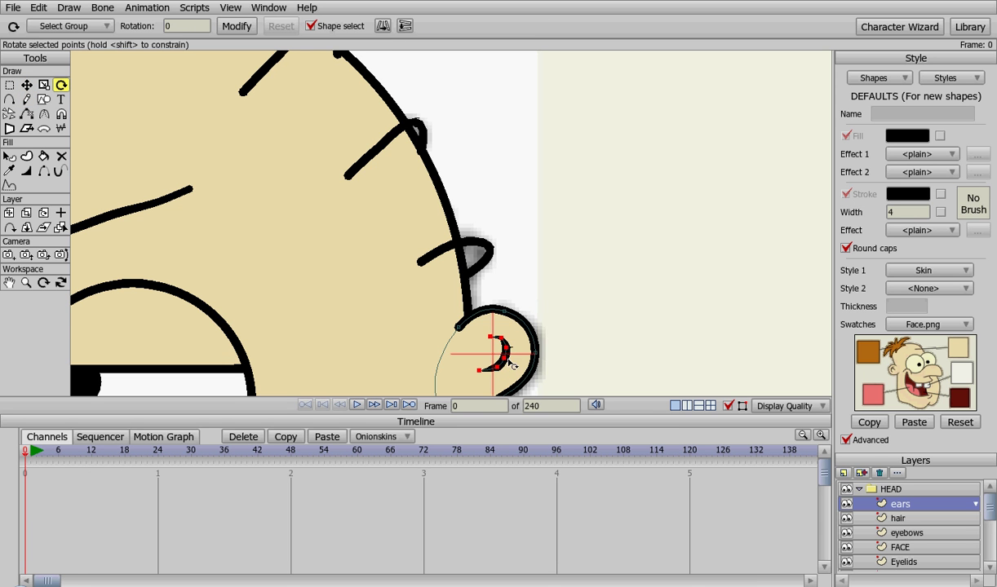
mouse_move(512, 364)
mouse_down()
mouse_move(493, 348)
mouse_move(568, 329)
mouse_up()
Compare the head with the reference image, collapse the HEAD group and hide the stewie.png layer.
scroll(589, 310, down, 1)
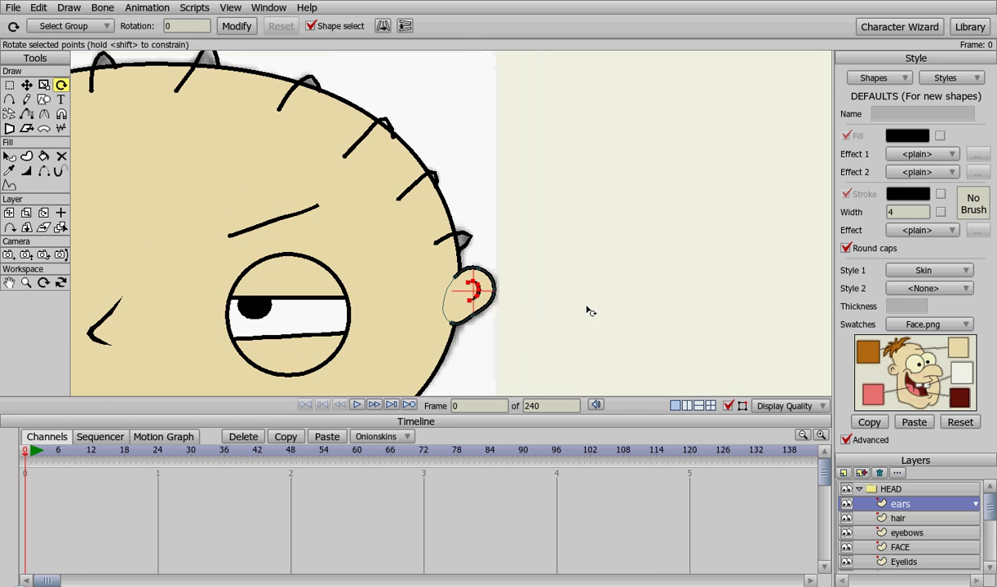
scroll(589, 310, down, 3)
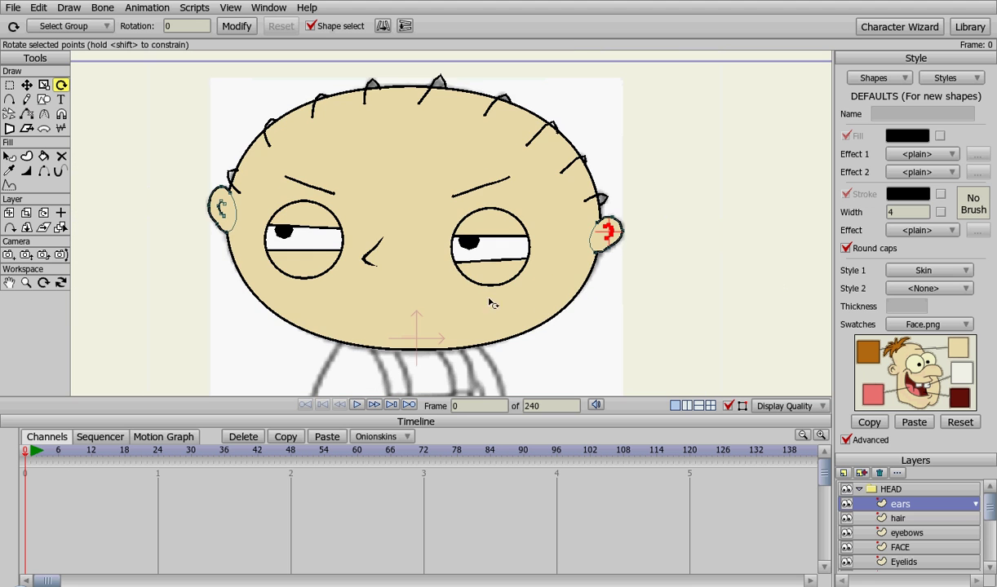
key(ctrl+shift+h)
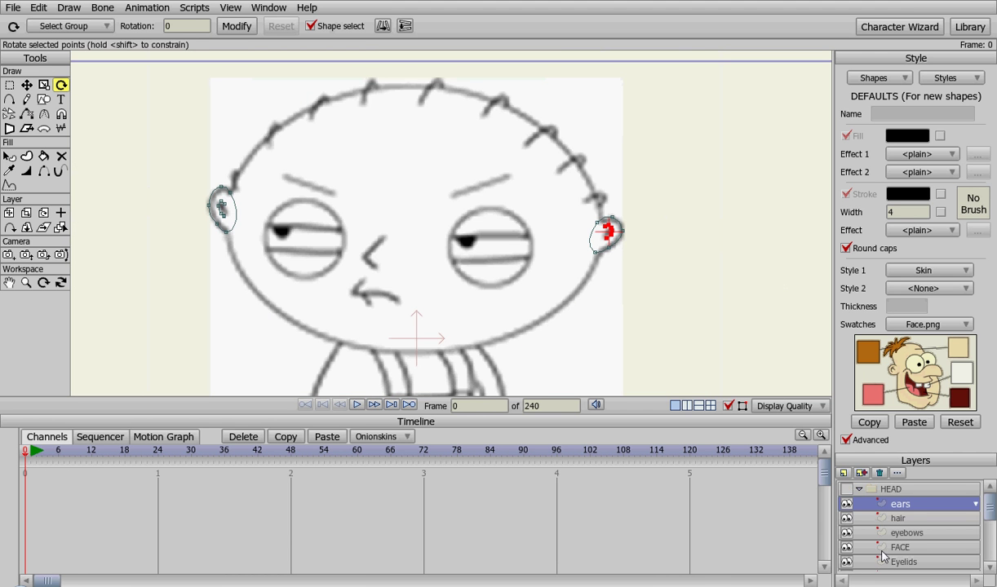
click(846, 488)
click(859, 488)
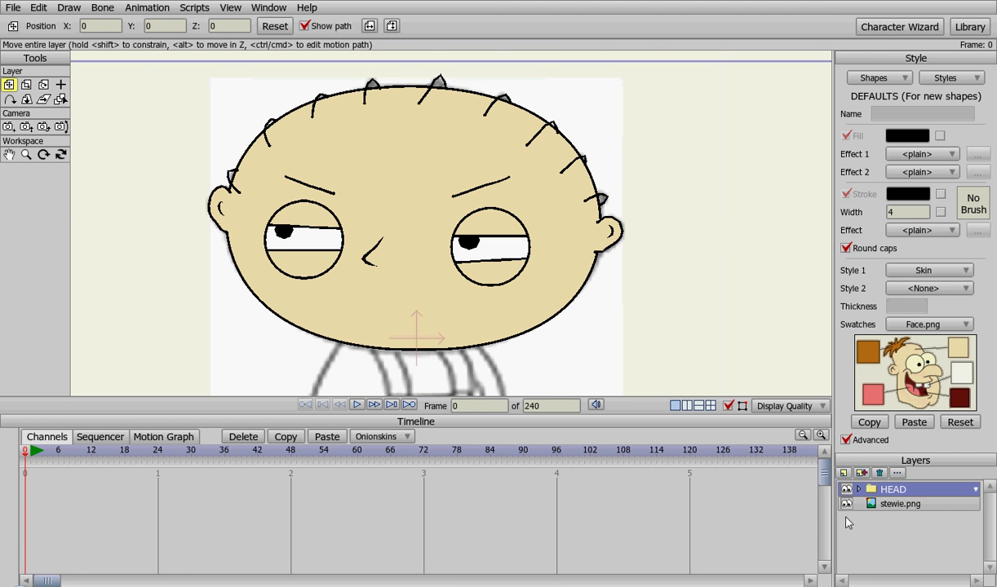
click(846, 503)
scroll(657, 363, down, 3)
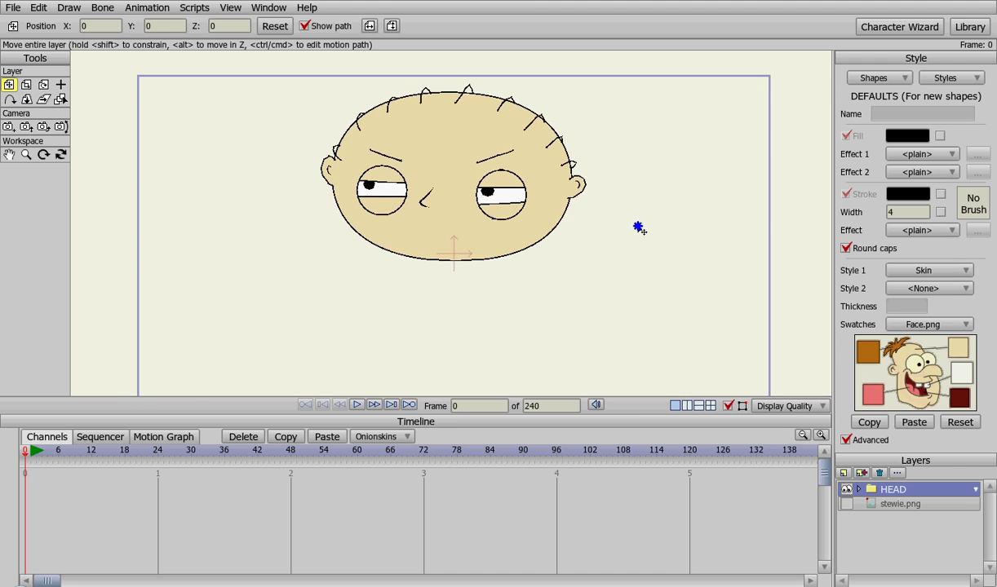
Render a preview of the current frame to inspect the finished head and close it.
key(ctrl+r)
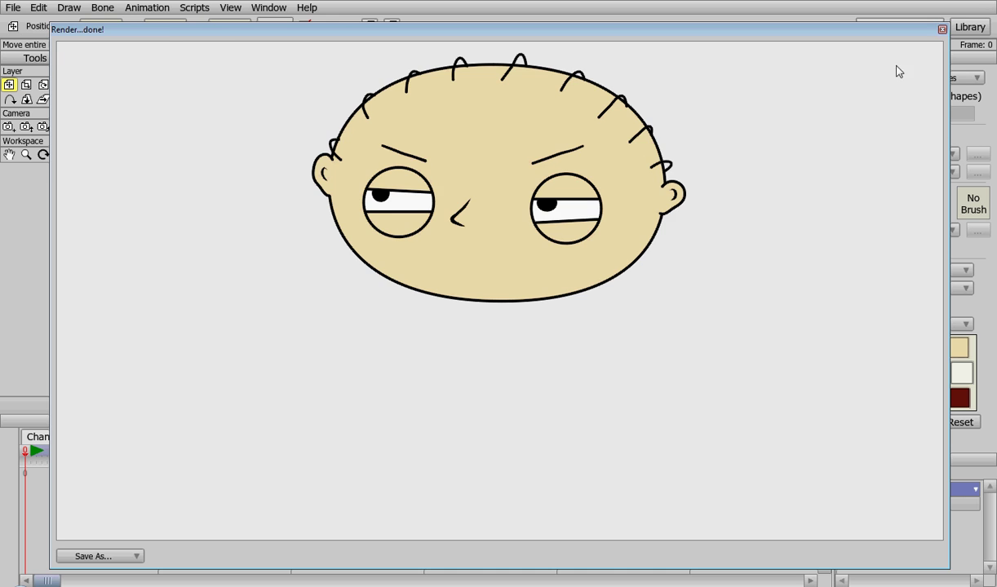
click(942, 30)
scroll(650, 187, down, 1)
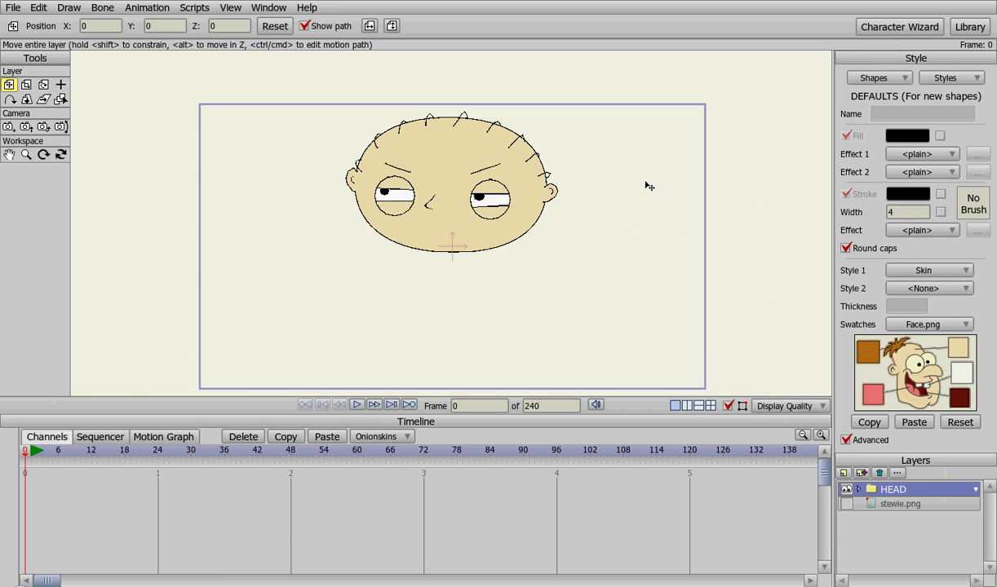
scroll(641, 194, up, 2)
scroll(608, 221, down, 2)
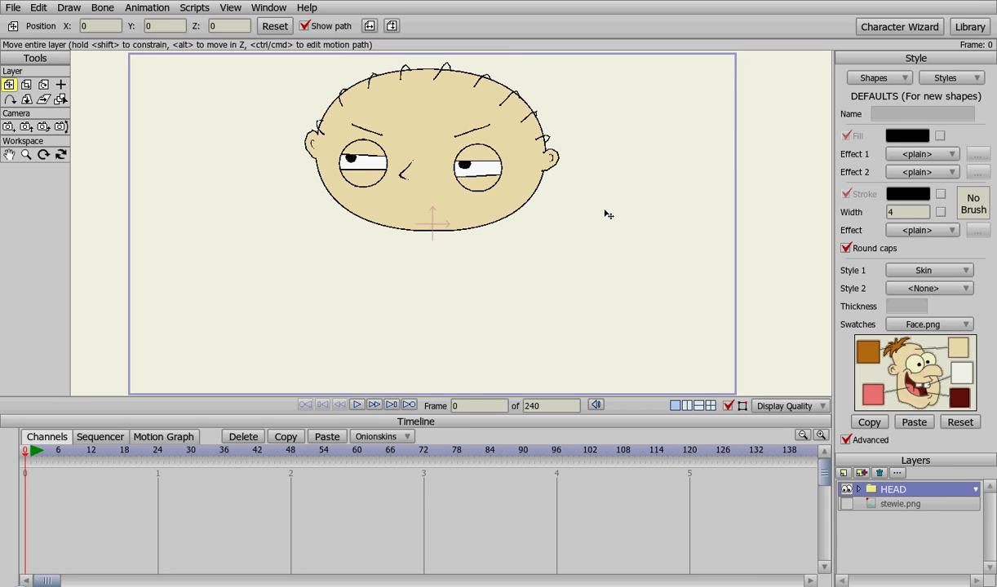